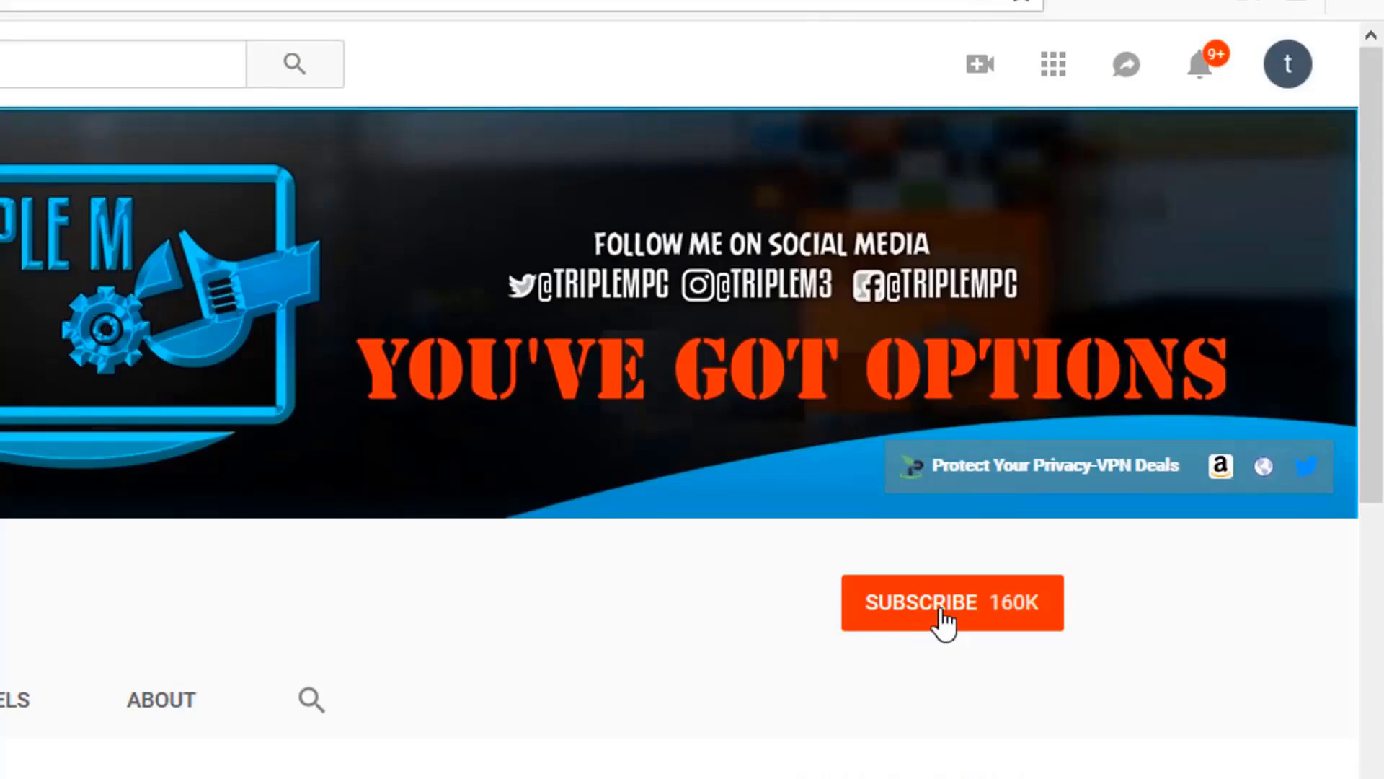
- Subscribe to the YouTube channel so it shows 160K subscribers
{"action": "left_click", "coordinate": [942, 620]}
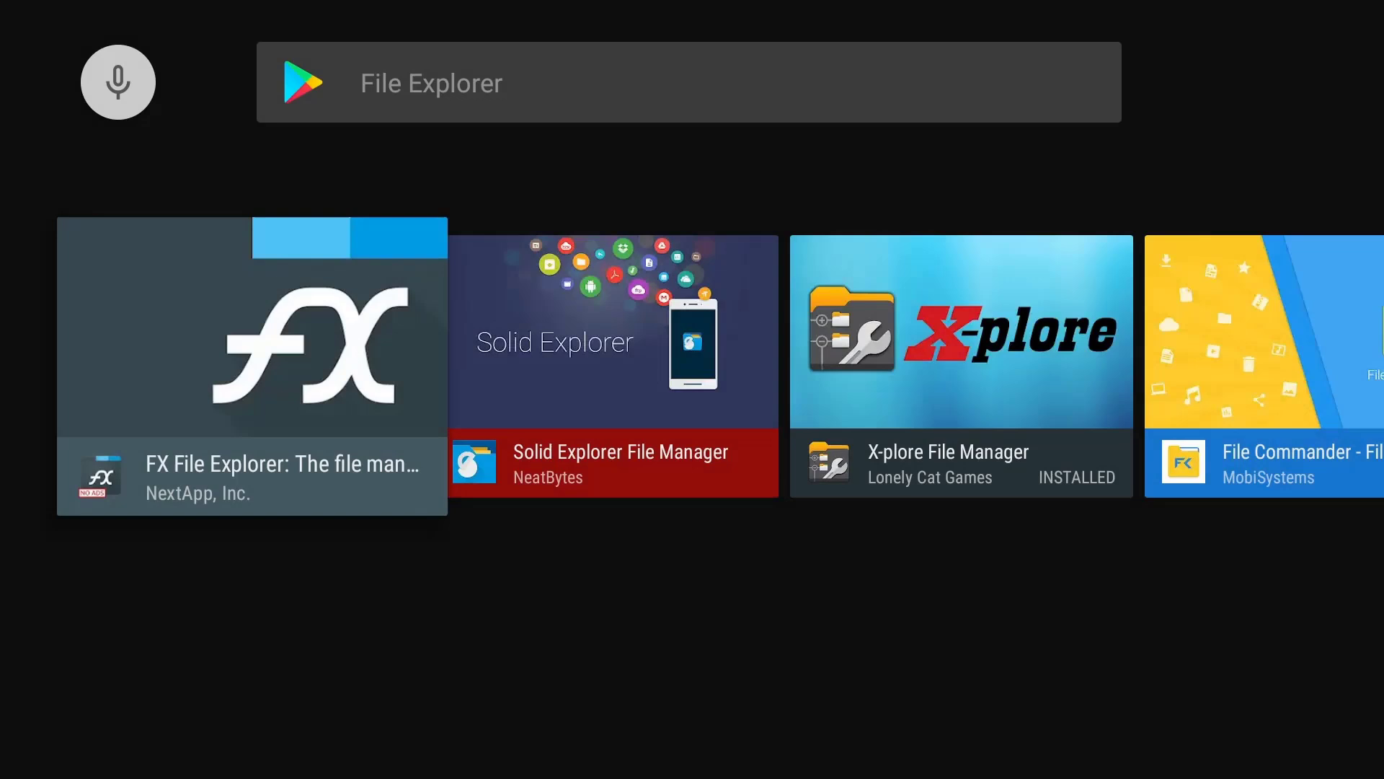
- Highlight the installed X-plore File Manager tile in the File Explorer search results
{"action": "key", "text": "Right"}
{"action": "key", "text": "Right"}
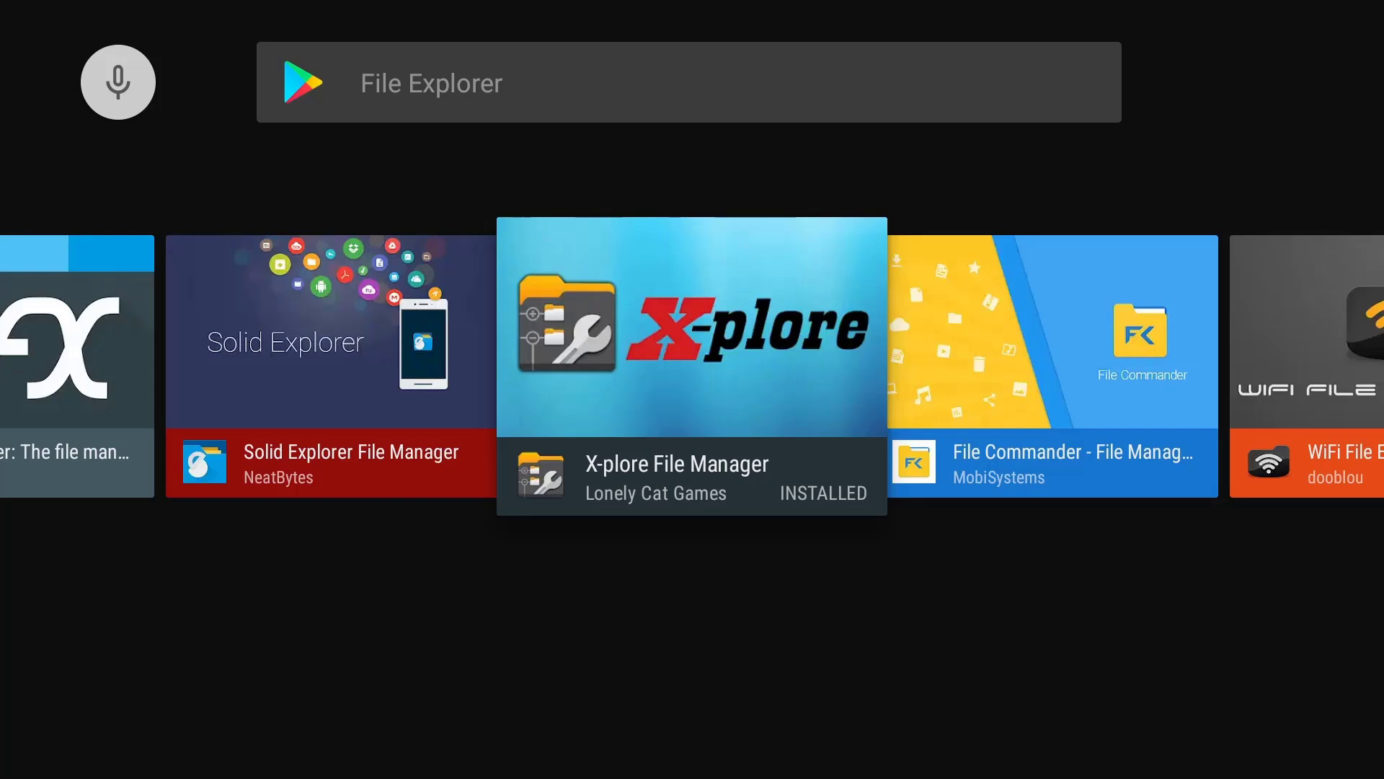
- Reach the Unknown sources app list under Device Preferences > Security & restrictions
{"action": "key", "text": "Home"}
{"action": "key", "text": "Up"}
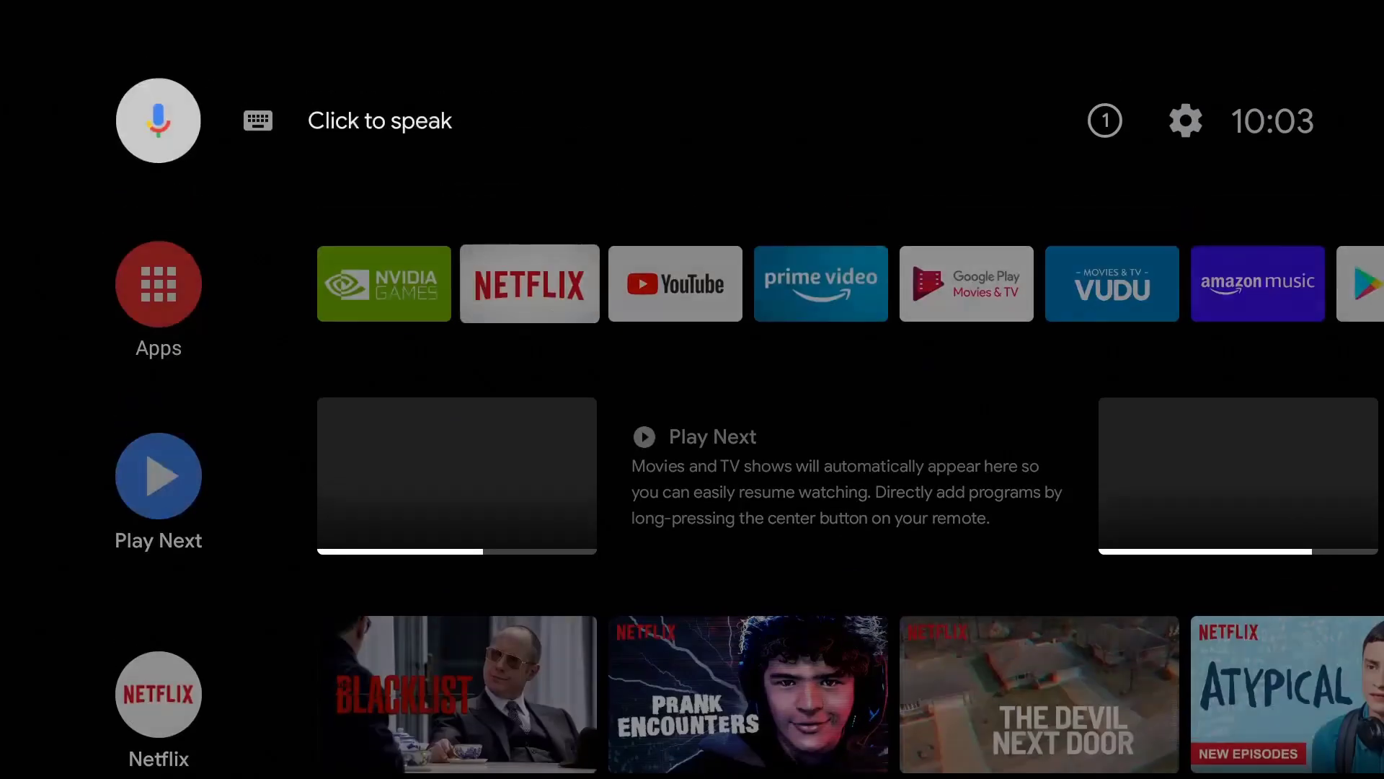
{"action": "key", "text": "Right"}
{"action": "key", "text": "Right"}
{"action": "key", "text": "Right"}
{"action": "key", "text": "Return"}
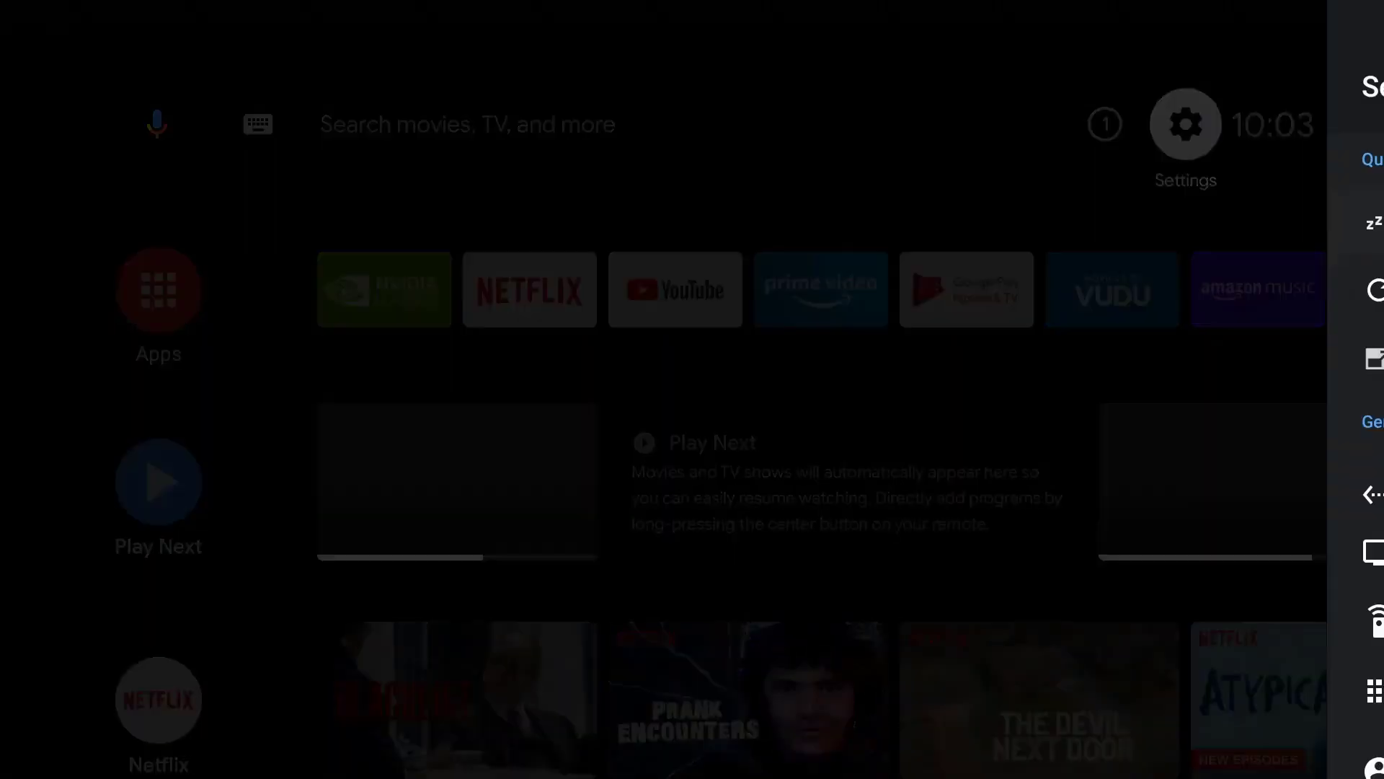
{"action": "key", "text": "Down"}
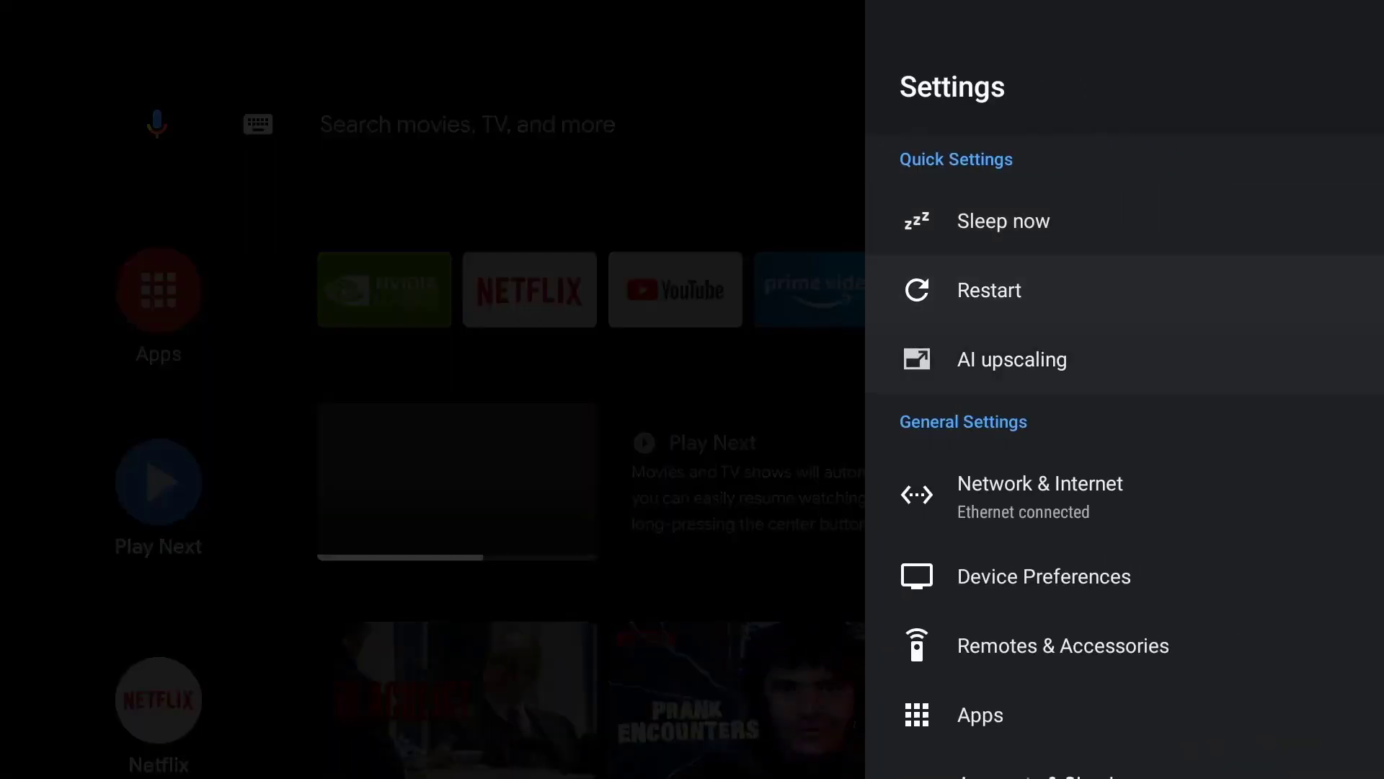
{"action": "key", "text": "Down"}
{"action": "key", "text": "Down"}
{"action": "key", "text": "Down"}
{"action": "key", "text": "Return"}
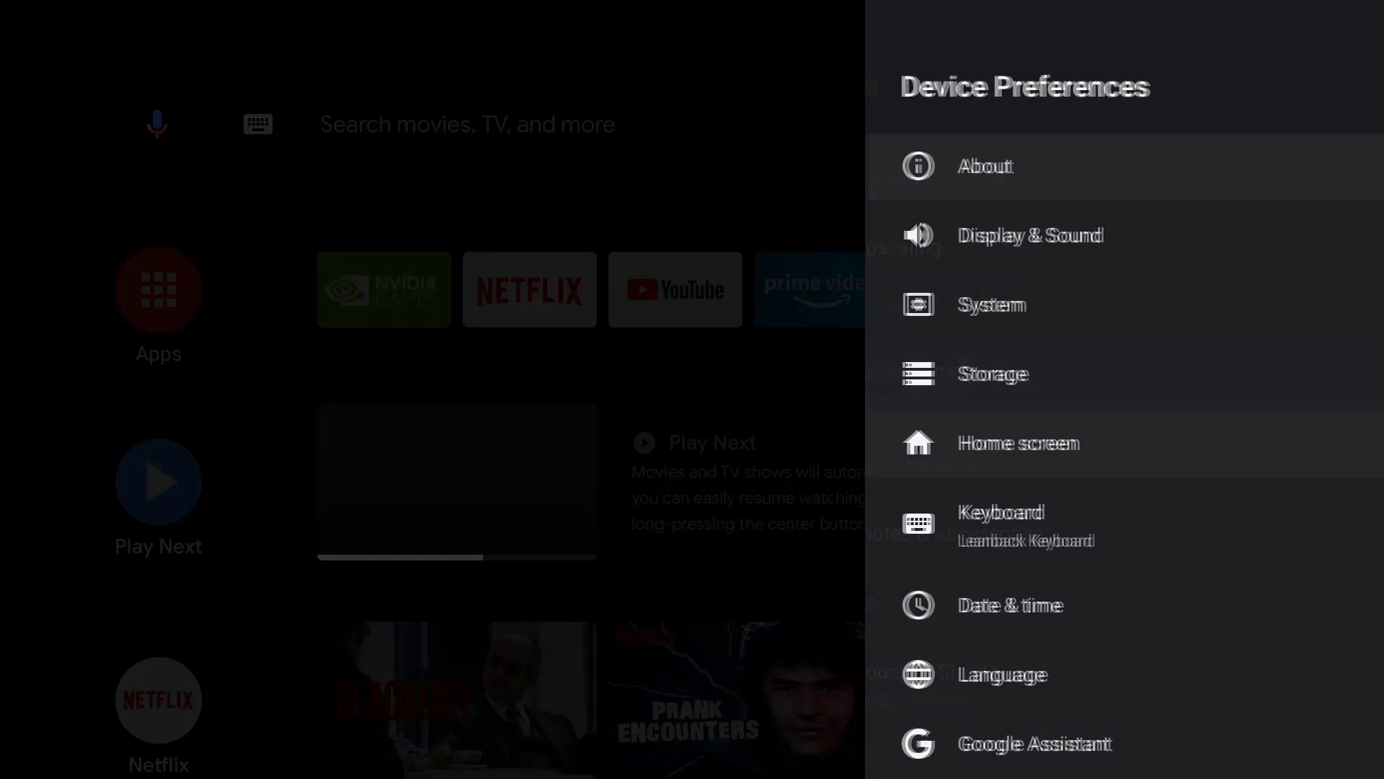
{"action": "key", "text": "Down"}
{"action": "key", "text": "Down"}
{"action": "key", "text": "Down"}
{"action": "key", "text": "Down"}
{"action": "key", "text": "Down"}
{"action": "key", "text": "Down"}
{"action": "key", "text": "Down"}
{"action": "key", "text": "Down"}
{"action": "key", "text": "Down"}
{"action": "key", "text": "Down"}
{"action": "key", "text": "Down"}
{"action": "key", "text": "Down"}
{"action": "key", "text": "Down"}
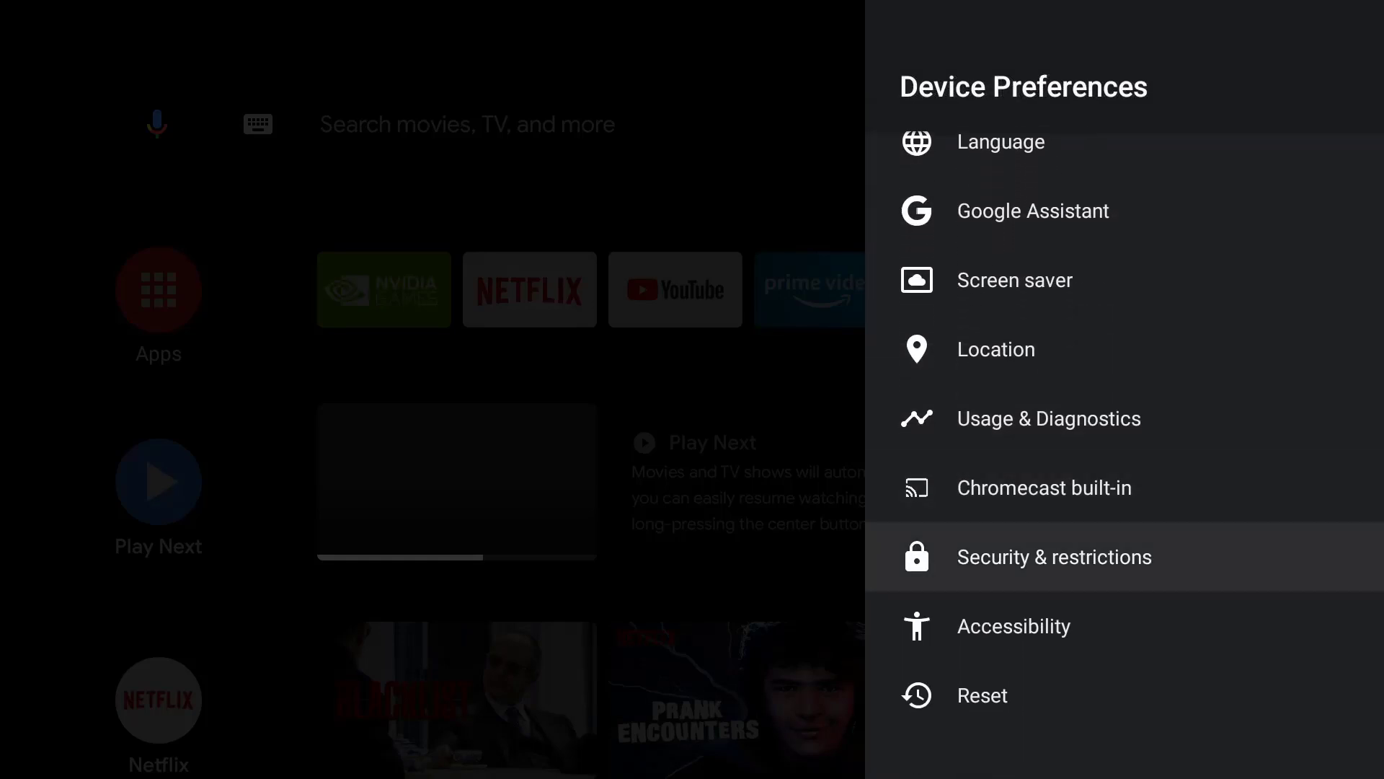
{"action": "key", "text": "Return"}
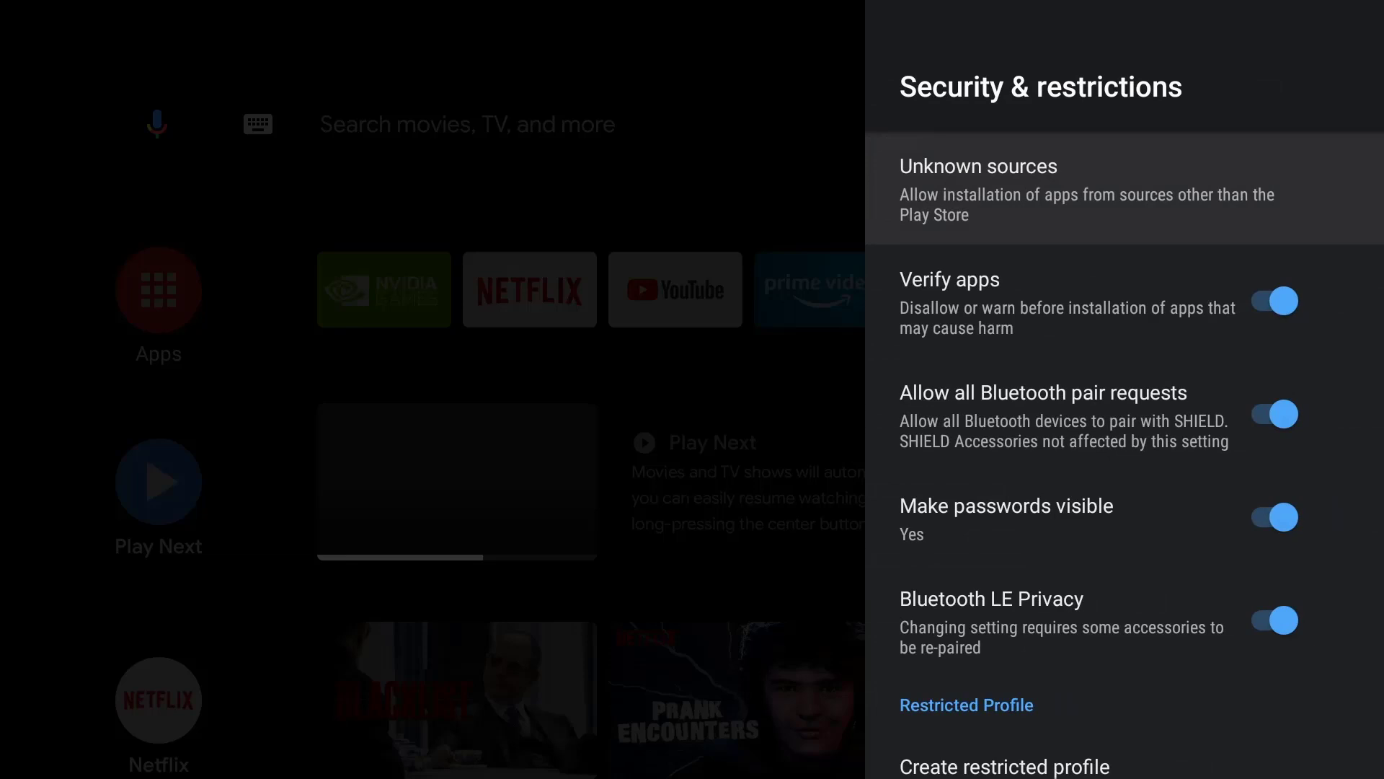
{"action": "key", "text": "Return"}
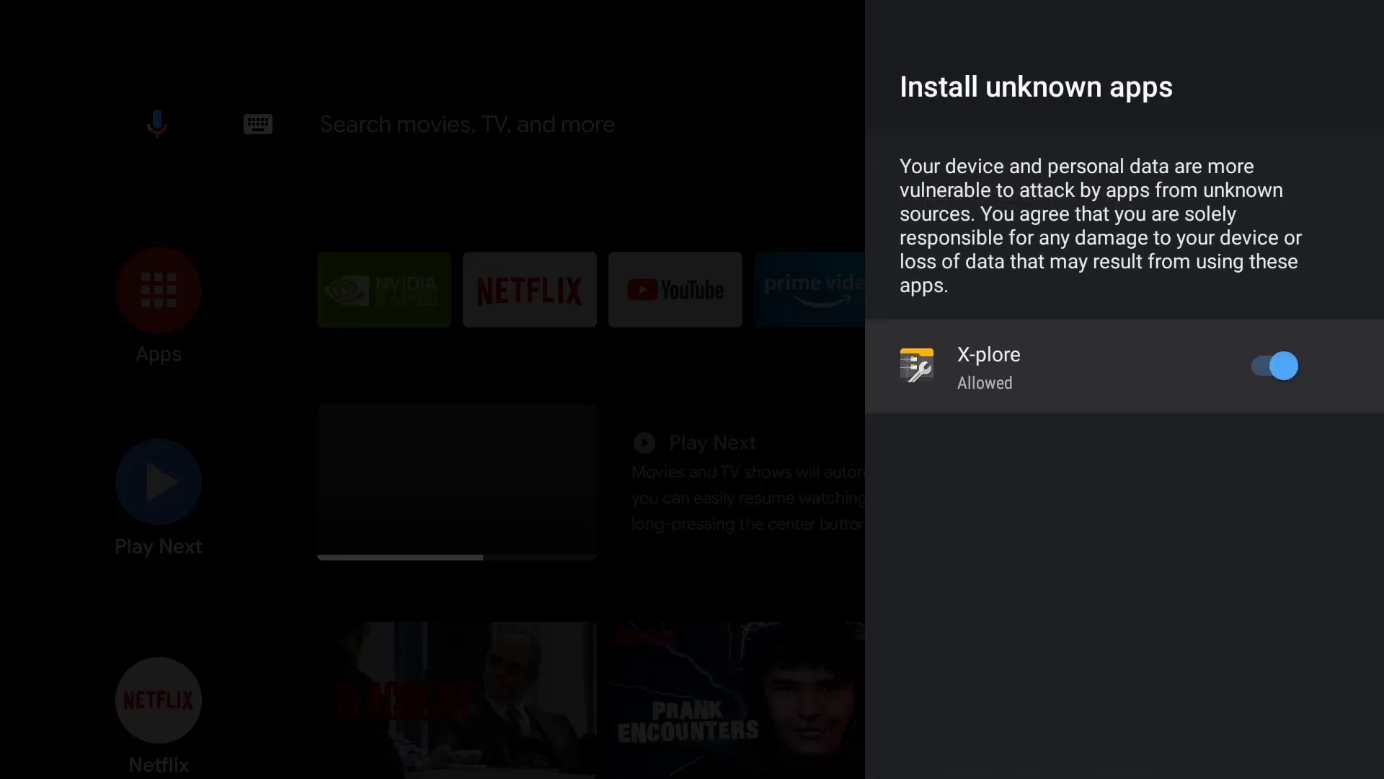
- Toggle X-plore's install-unknown-apps permission off and back on, then leave Settings
{"action": "key", "text": "Return"}
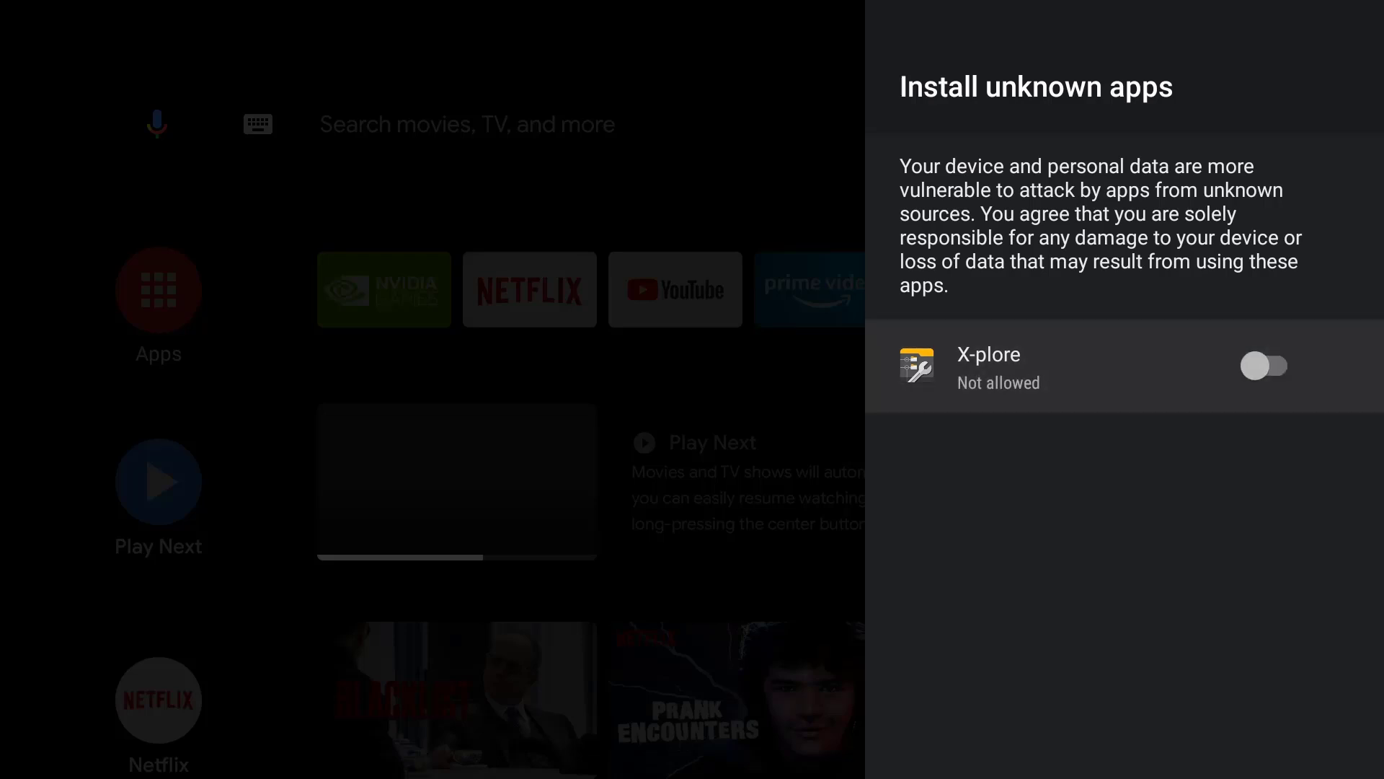
{"action": "key", "text": "Return"}
{"action": "key", "text": "Escape"}
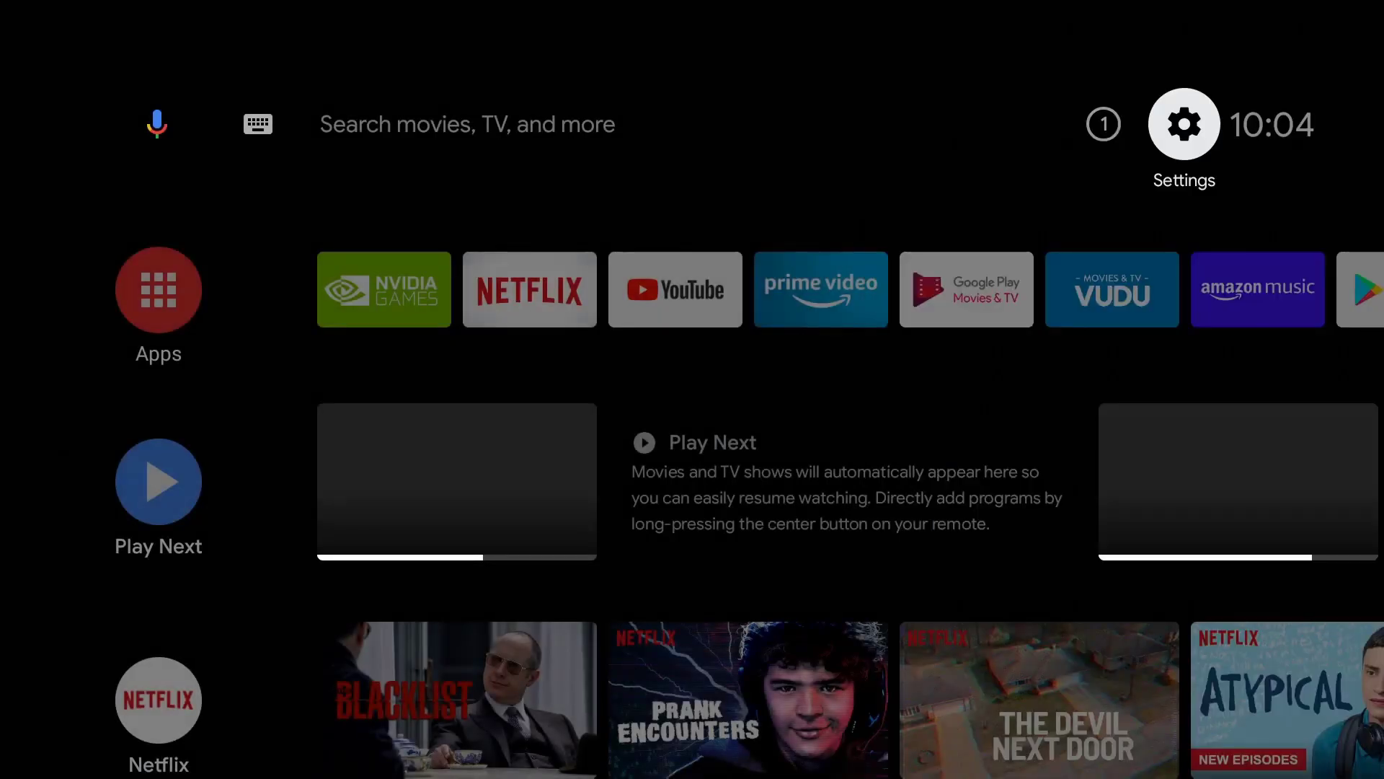
{"action": "key", "text": "Down"}
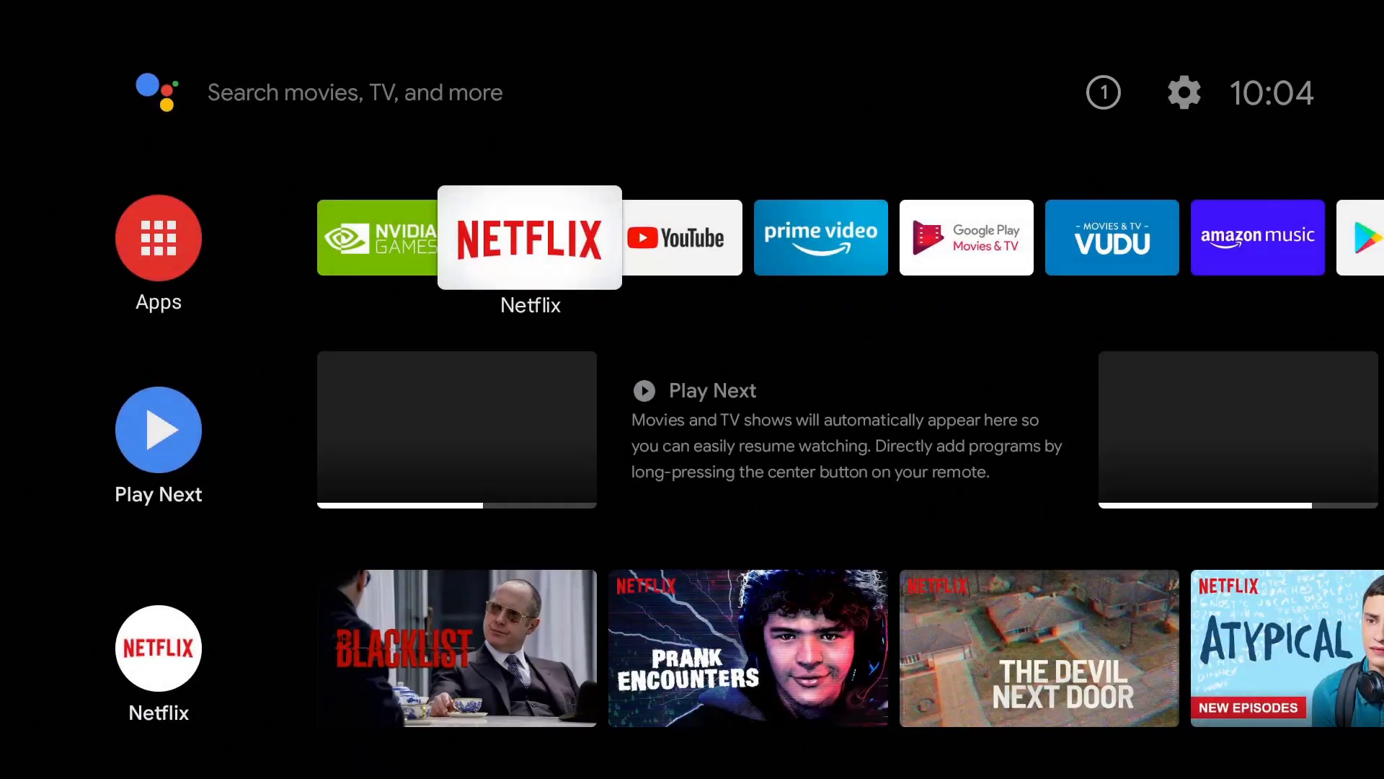
{"action": "key", "text": "Right"}
{"action": "key", "text": "Right"}
{"action": "key", "text": "Right"}
{"action": "key", "text": "Right"}
{"action": "key", "text": "Right"}
{"action": "key", "text": "Right"}
{"action": "key", "text": "Right"}
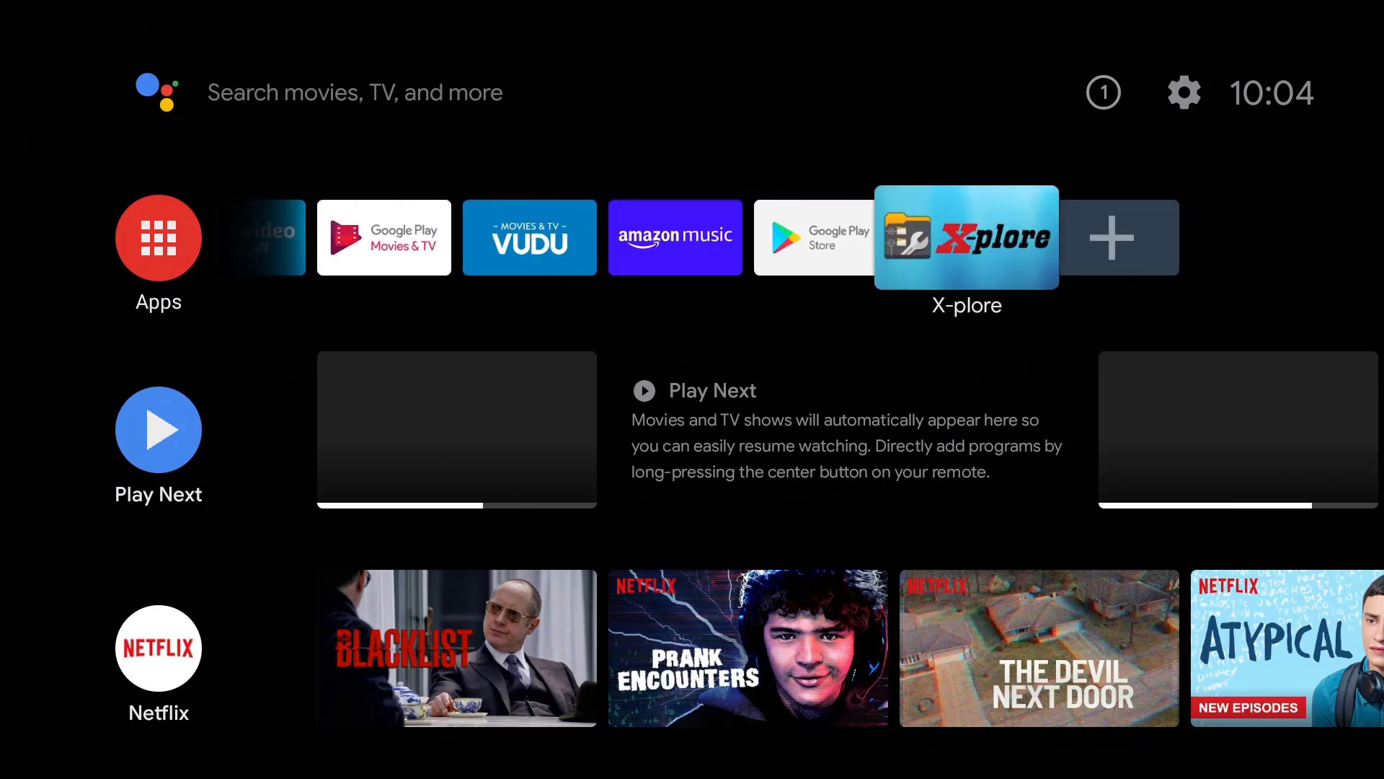
{"action": "key", "text": "Right"}
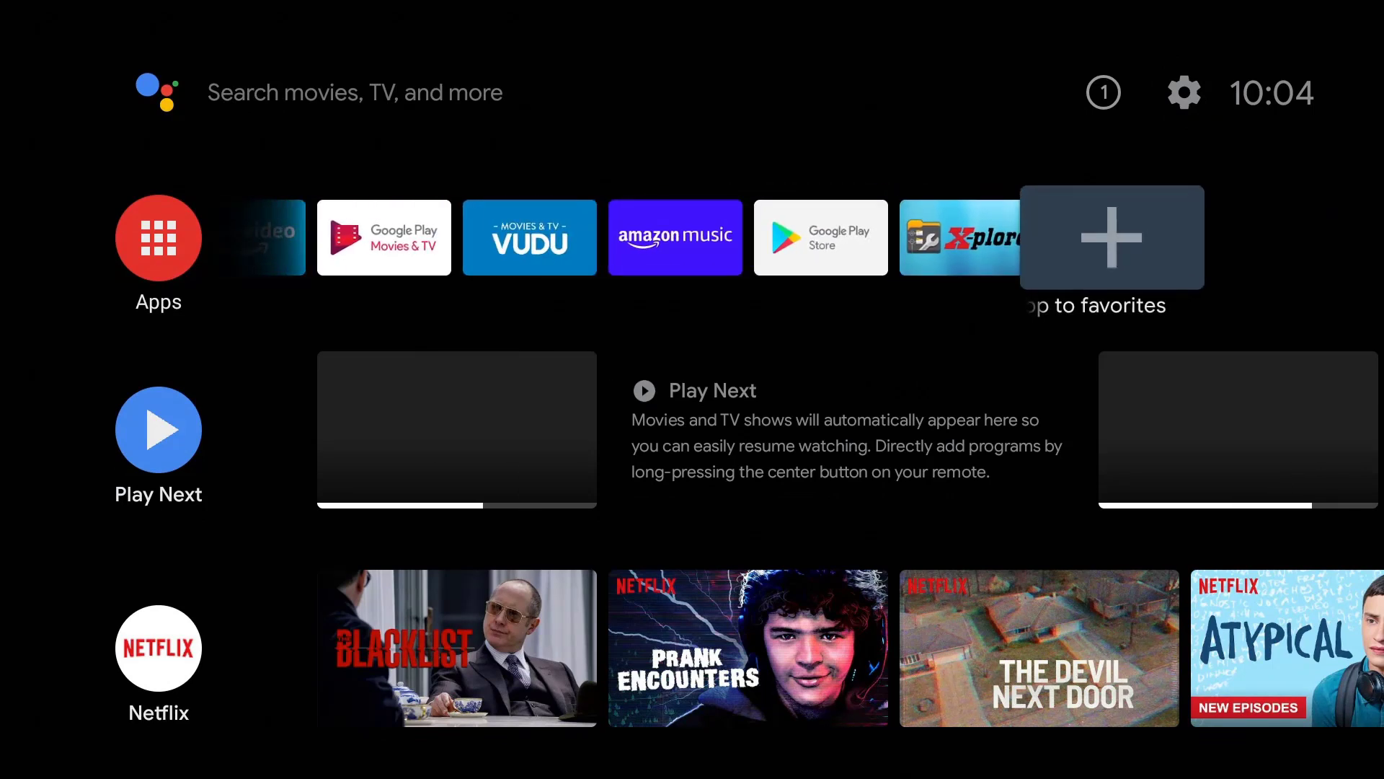
{"action": "key", "text": "Return"}
{"action": "key", "text": "Down"}
{"action": "key", "text": "Down"}
{"action": "key", "text": "Down"}
{"action": "key", "text": "Down"}
{"action": "key", "text": "Down"}
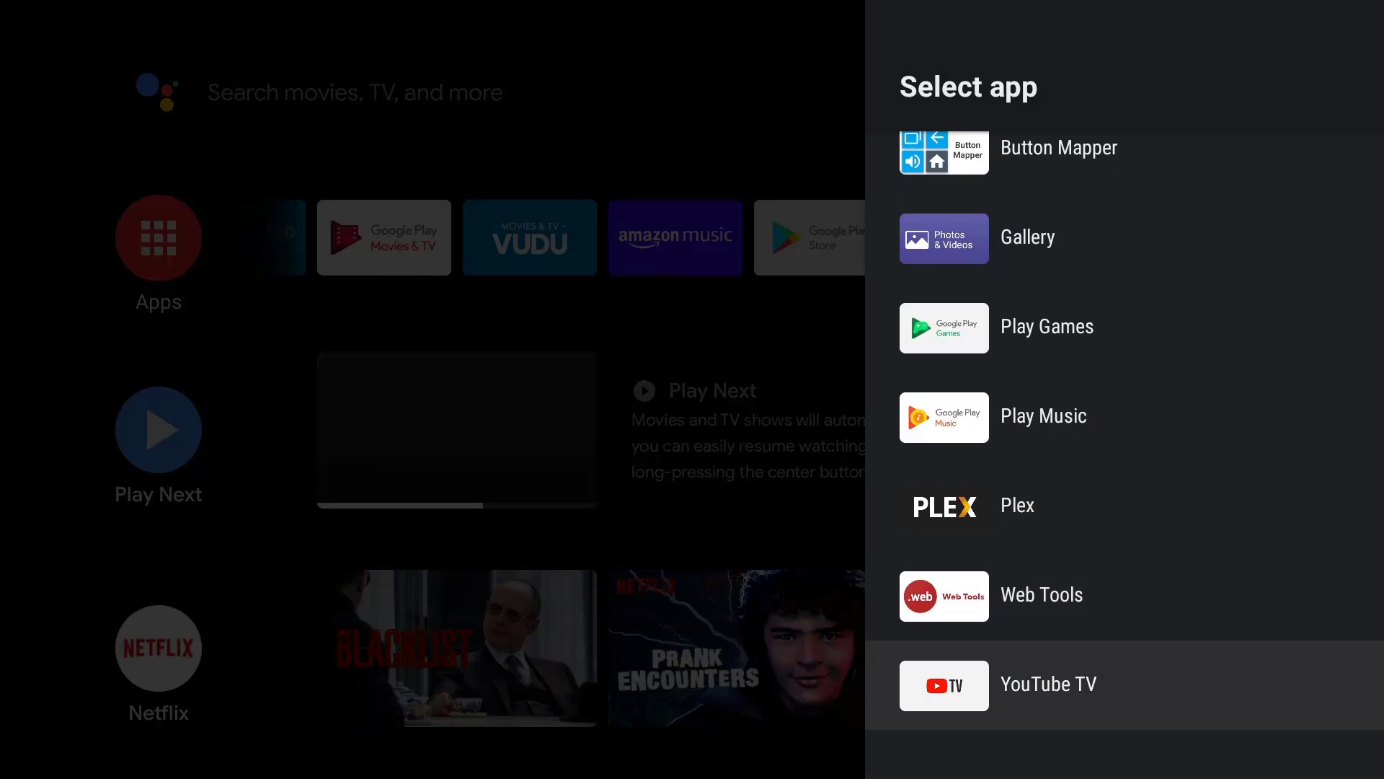
{"action": "key", "text": "Up"}
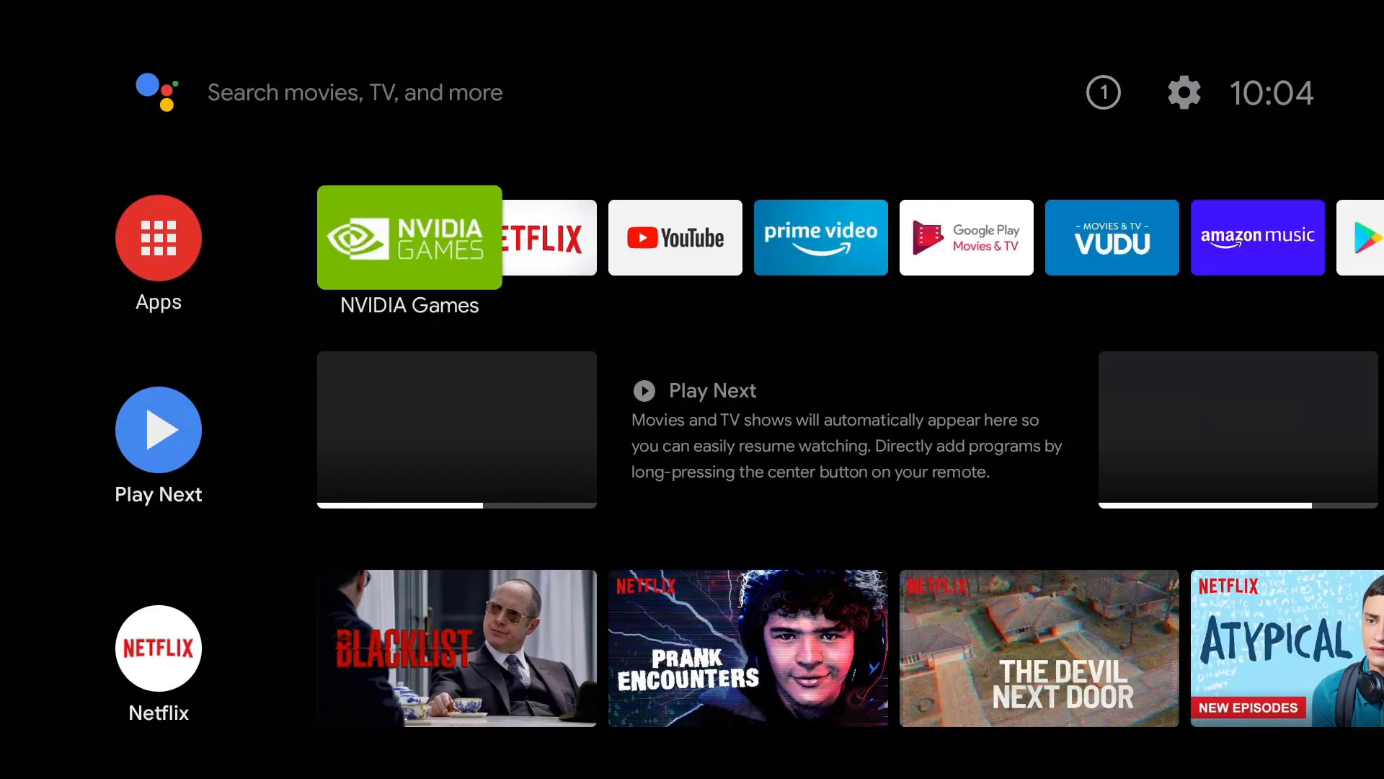
{"action": "key", "text": "Up"}
{"action": "key", "text": "Right"}
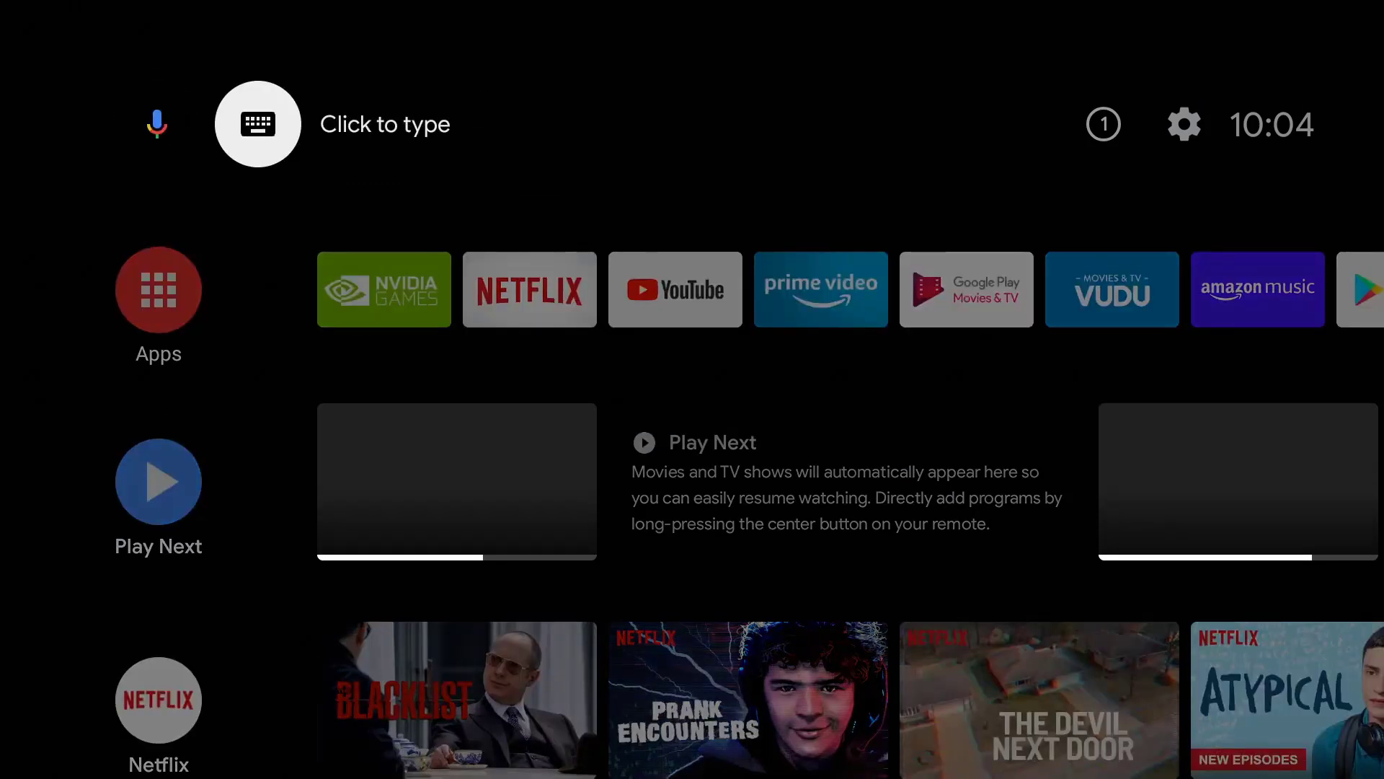
{"action": "key", "text": "Right"}
{"action": "key", "text": "Right"}
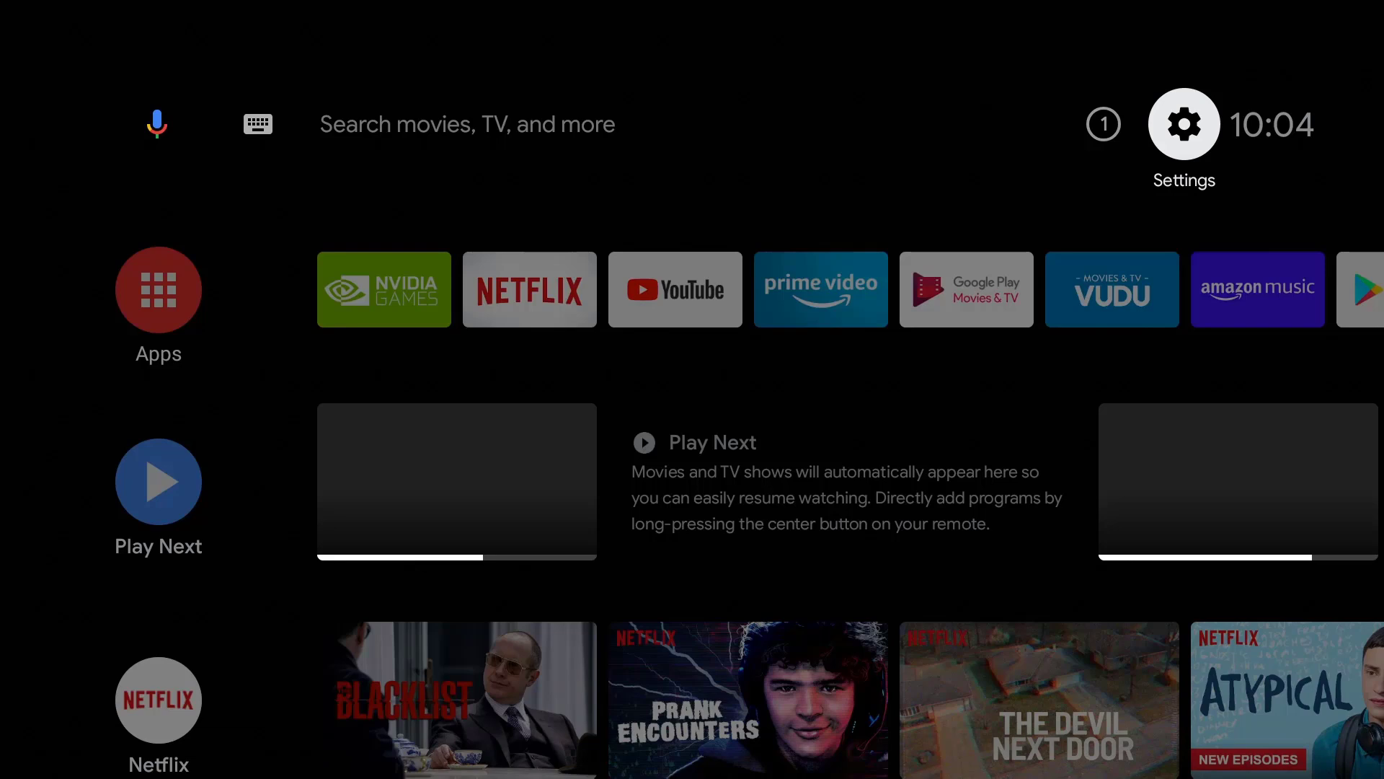
- Turn on Transfer files over local network in Device Preferences > Storage, showing IP 192.168.1.60
{"action": "key", "text": "Return"}
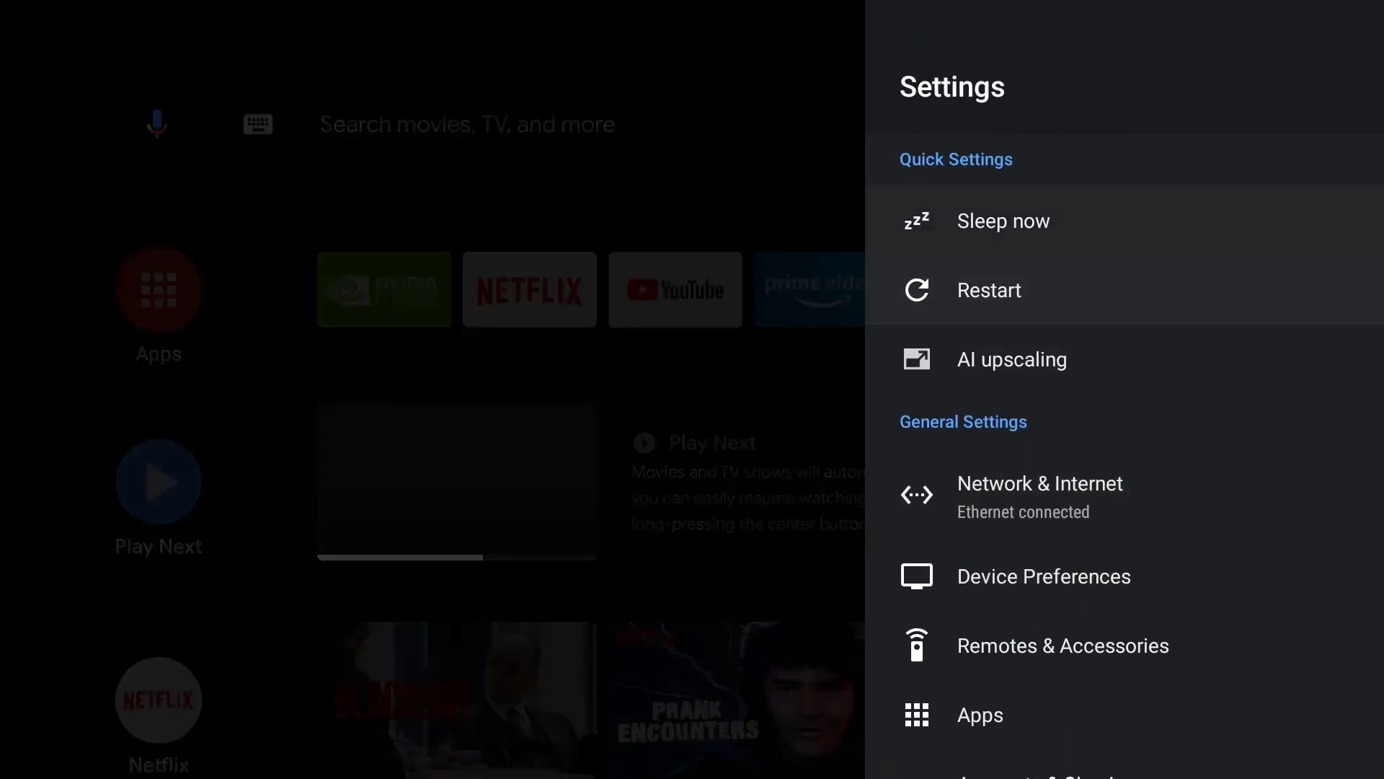
{"action": "key", "text": "Down"}
{"action": "key", "text": "Down"}
{"action": "key", "text": "Down"}
{"action": "key", "text": "Down"}
{"action": "key", "text": "Down"}
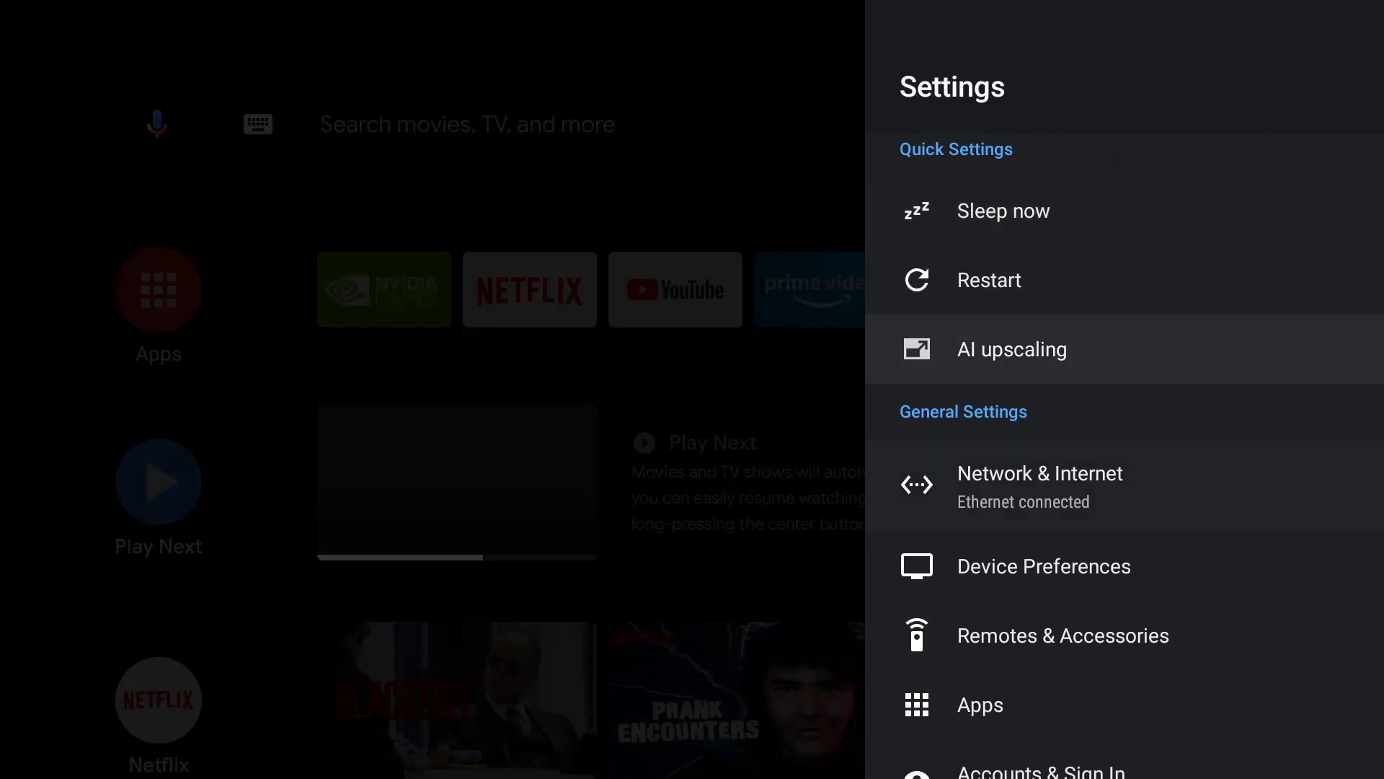
{"action": "key", "text": "Up"}
{"action": "key", "text": "Return"}
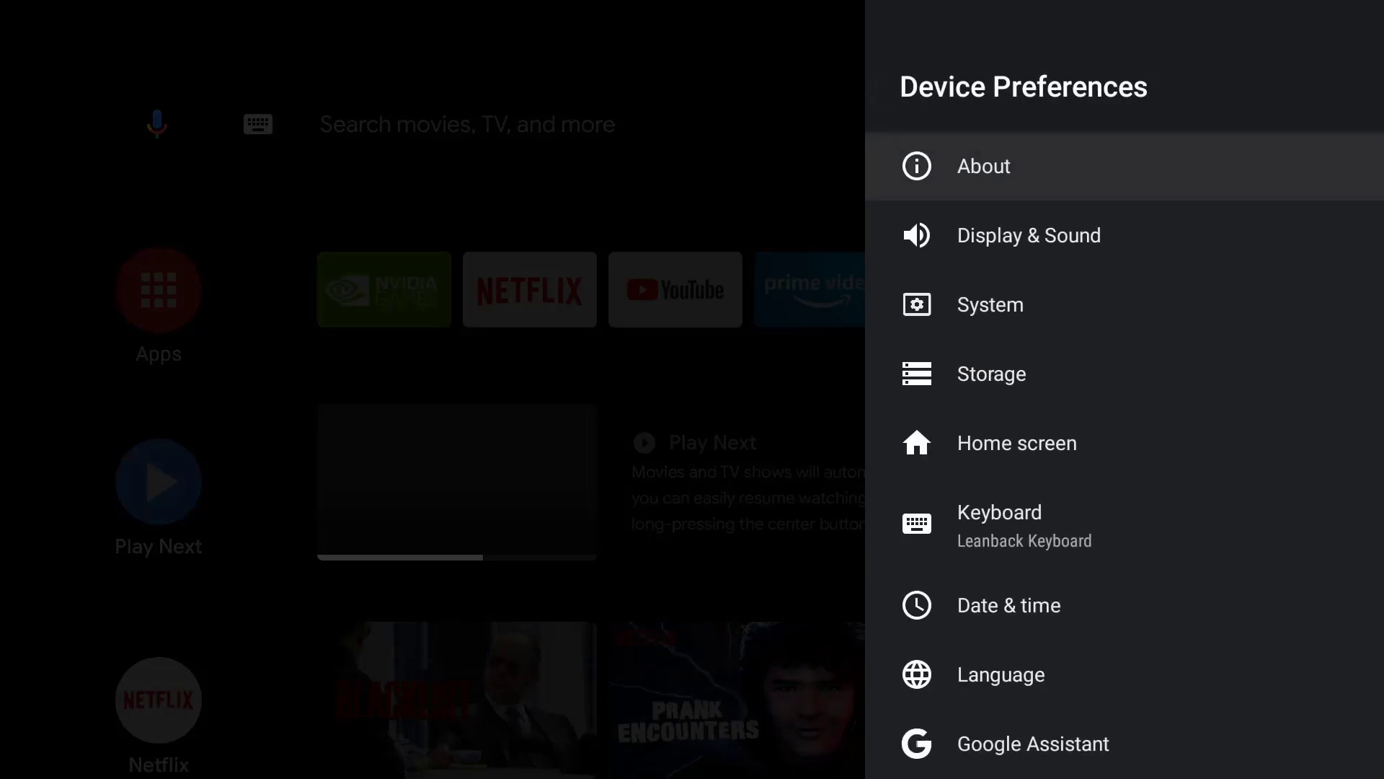
{"action": "key", "text": "Down"}
{"action": "key", "text": "Down"}
{"action": "key", "text": "Down"}
{"action": "key", "text": "Return"}
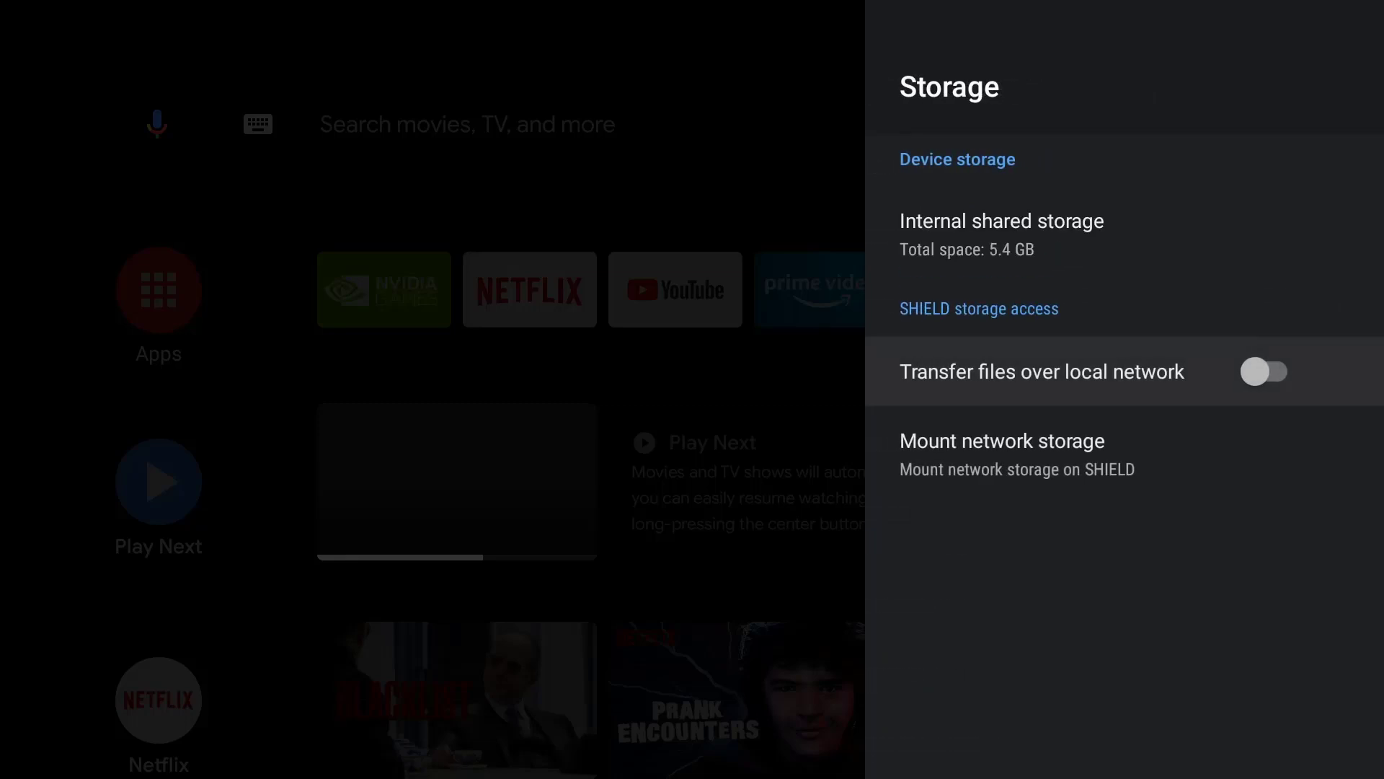
{"action": "key", "text": "Return"}
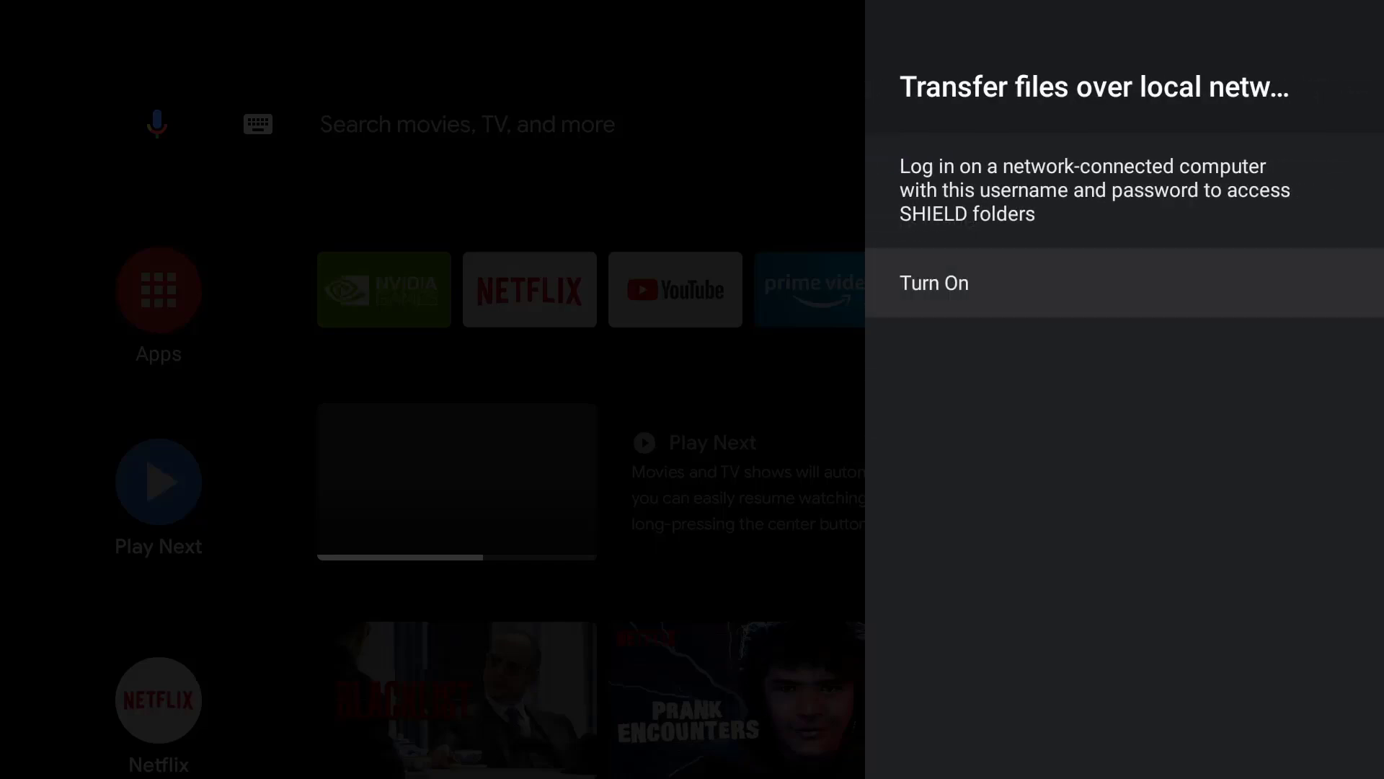
{"action": "key", "text": "Return"}
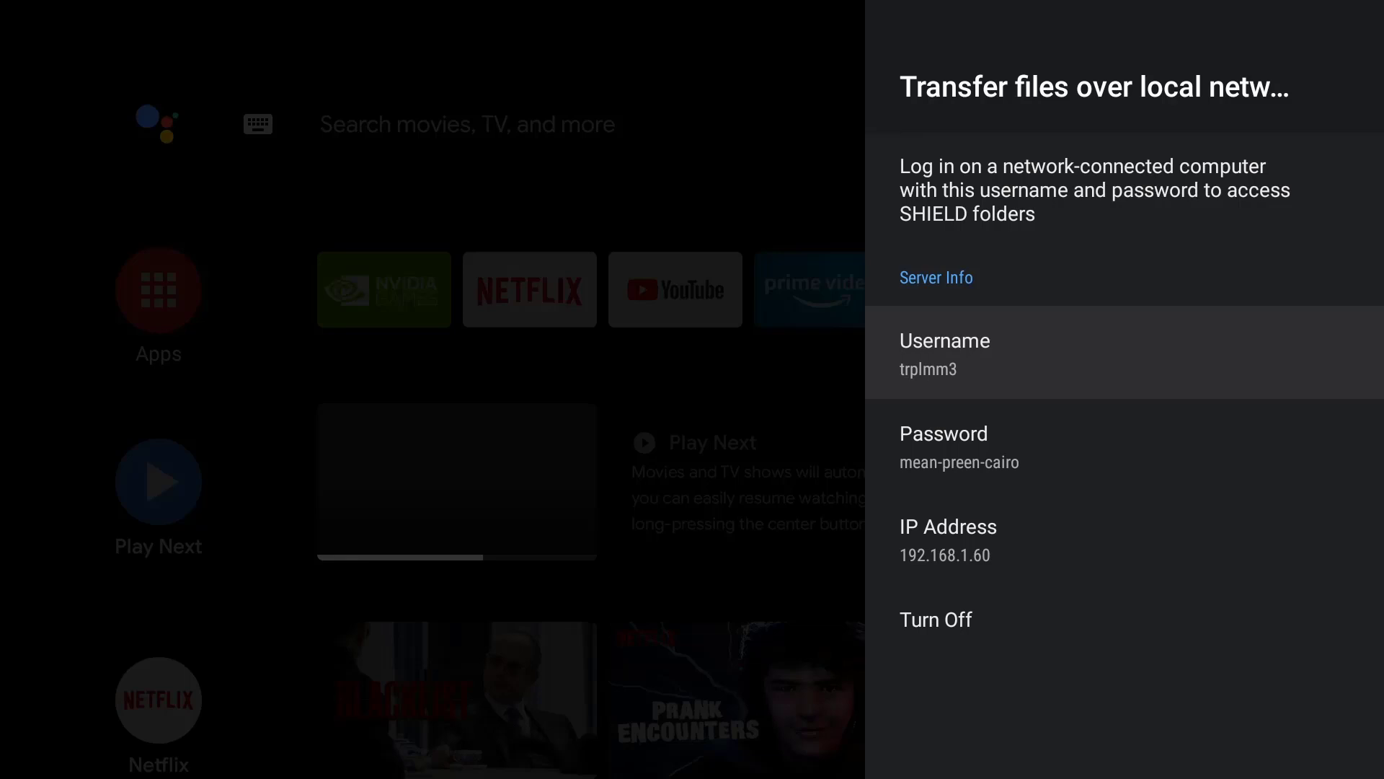
{"action": "key", "text": "Down"}
{"action": "key", "text": "Down"}
{"action": "key", "text": "Down"}
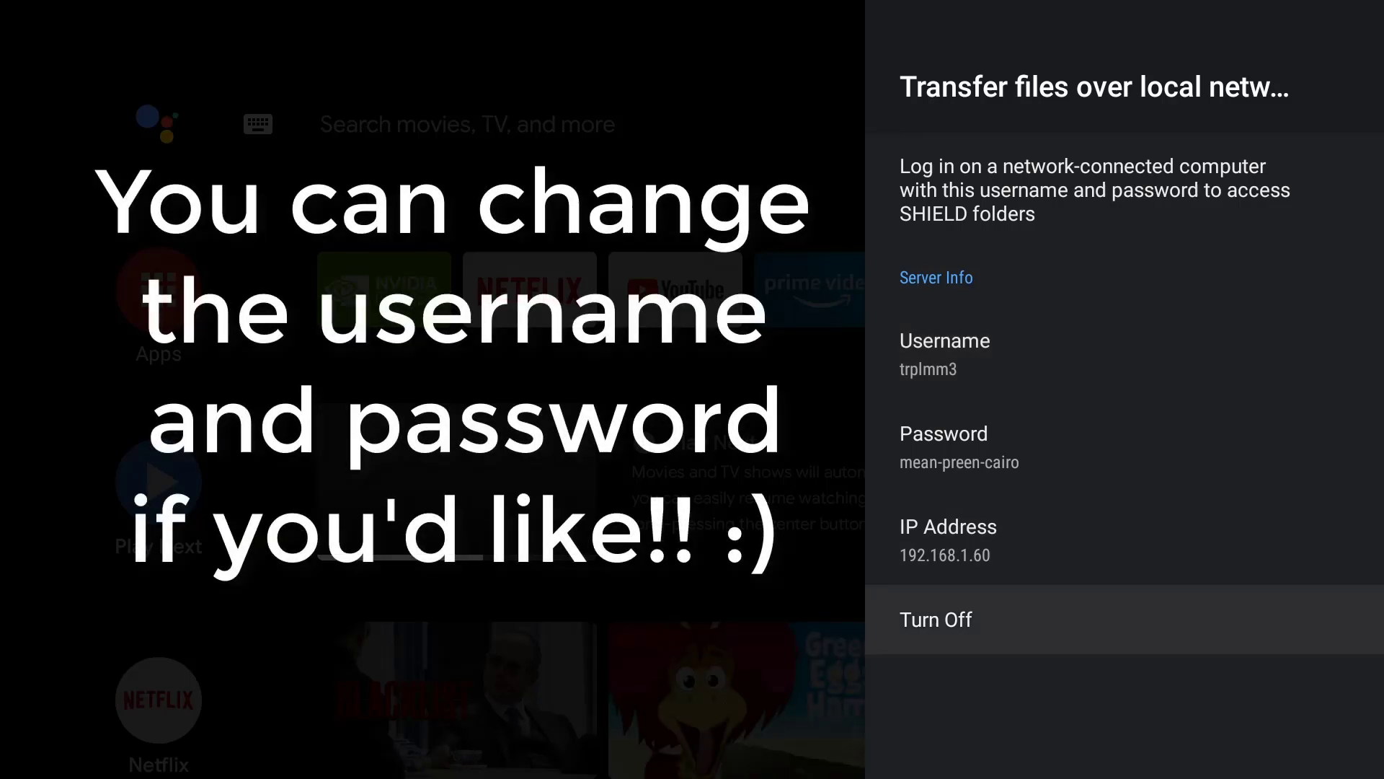
{"action": "key", "text": "Up"}
{"action": "key", "text": "Up"}
{"action": "key", "text": "Up"}
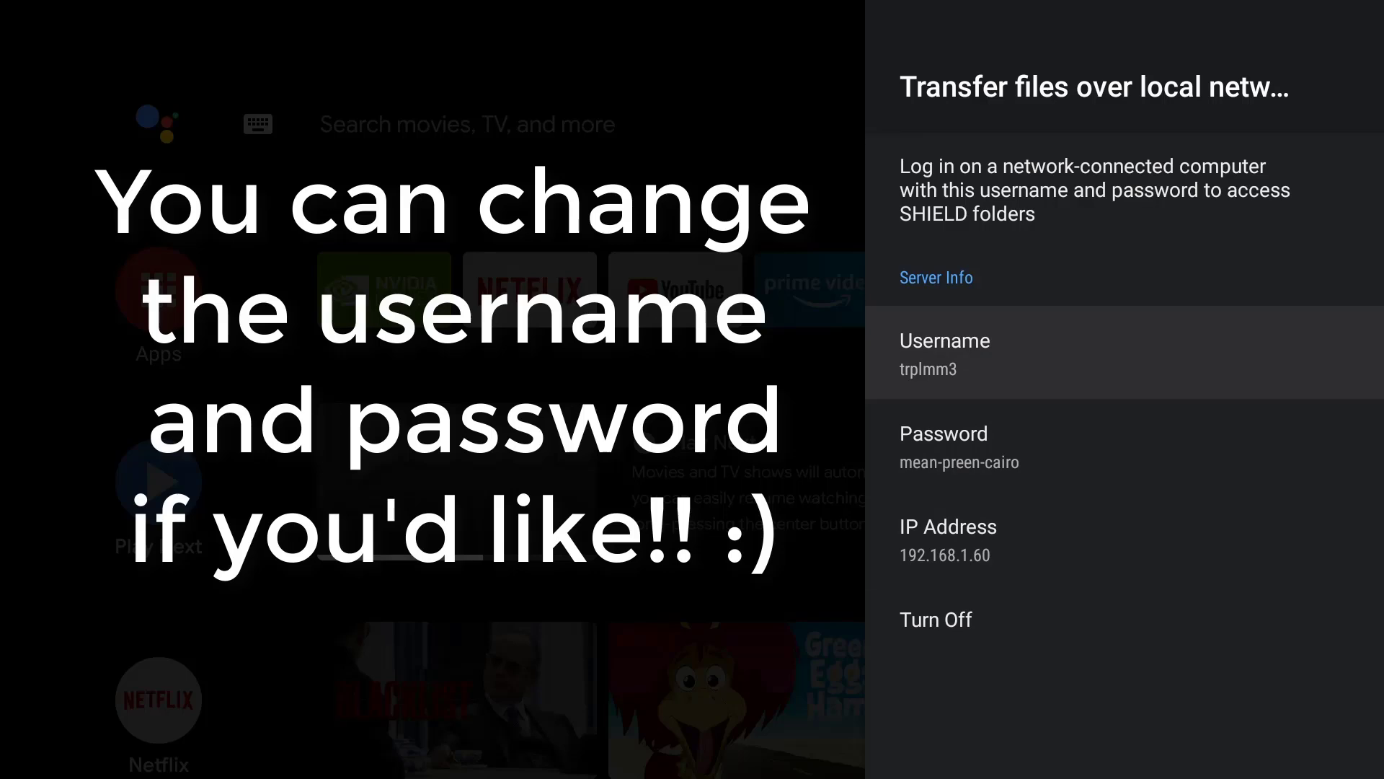
{"action": "key", "text": "Return"}
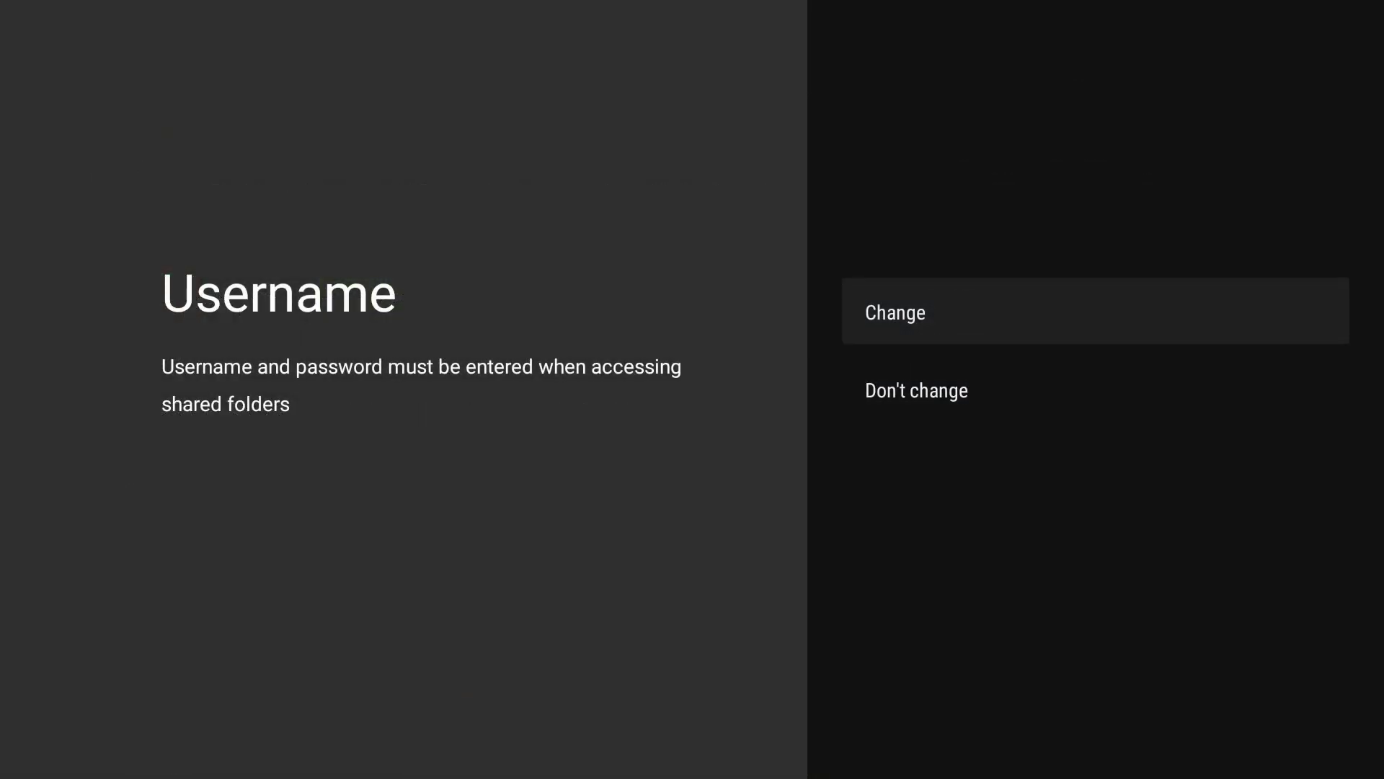
{"action": "key", "text": "Escape"}
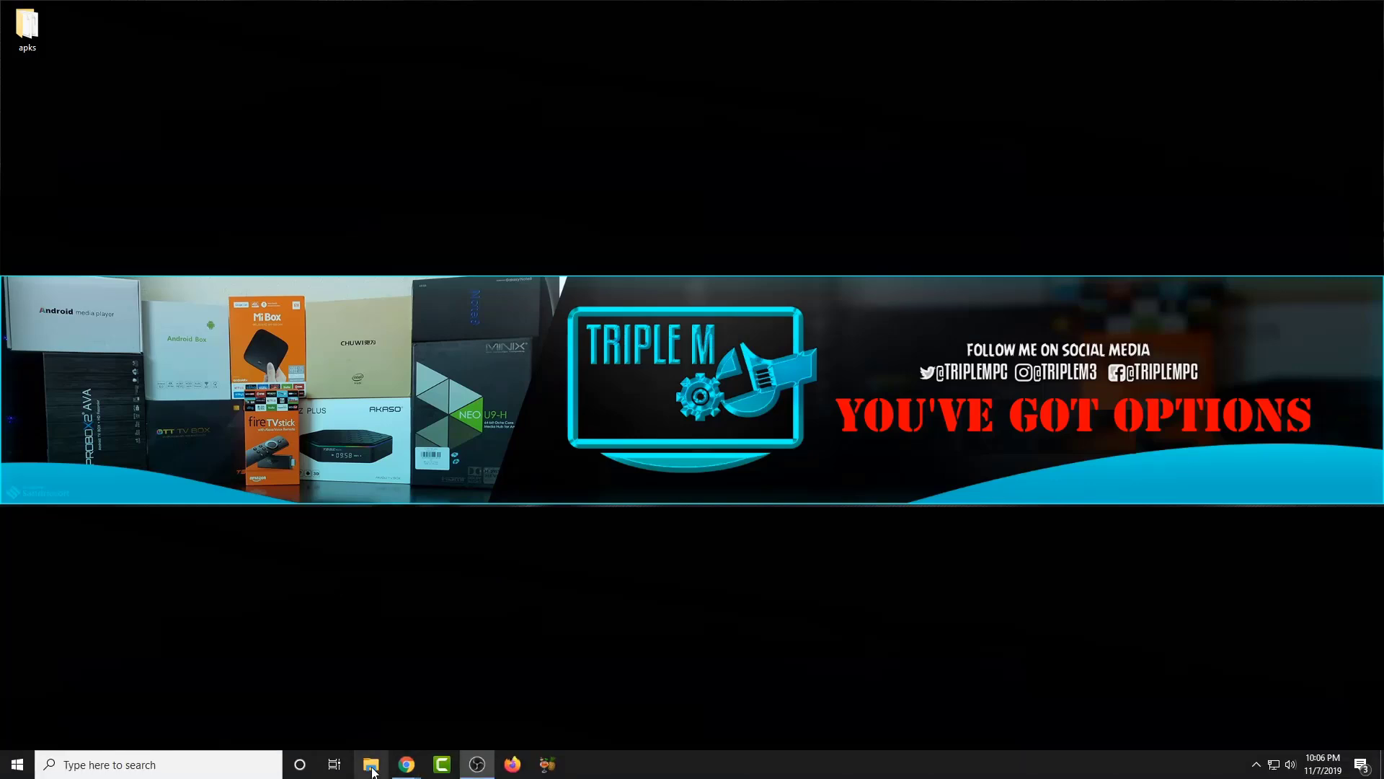
- Search the Start menu for 'this' to open This PC in File Explorer
{"action": "left_click", "coordinate": [371, 766]}
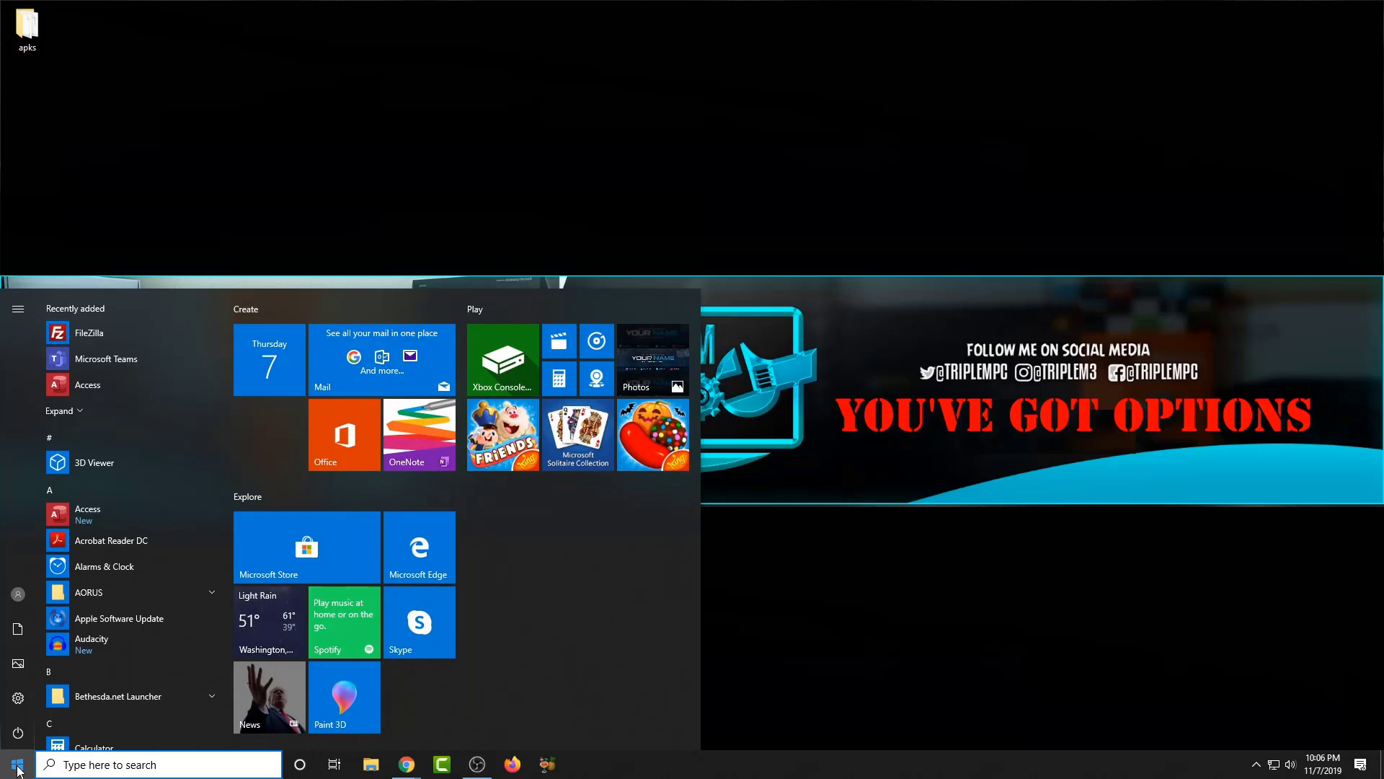
{"action": "type", "text": "this"}
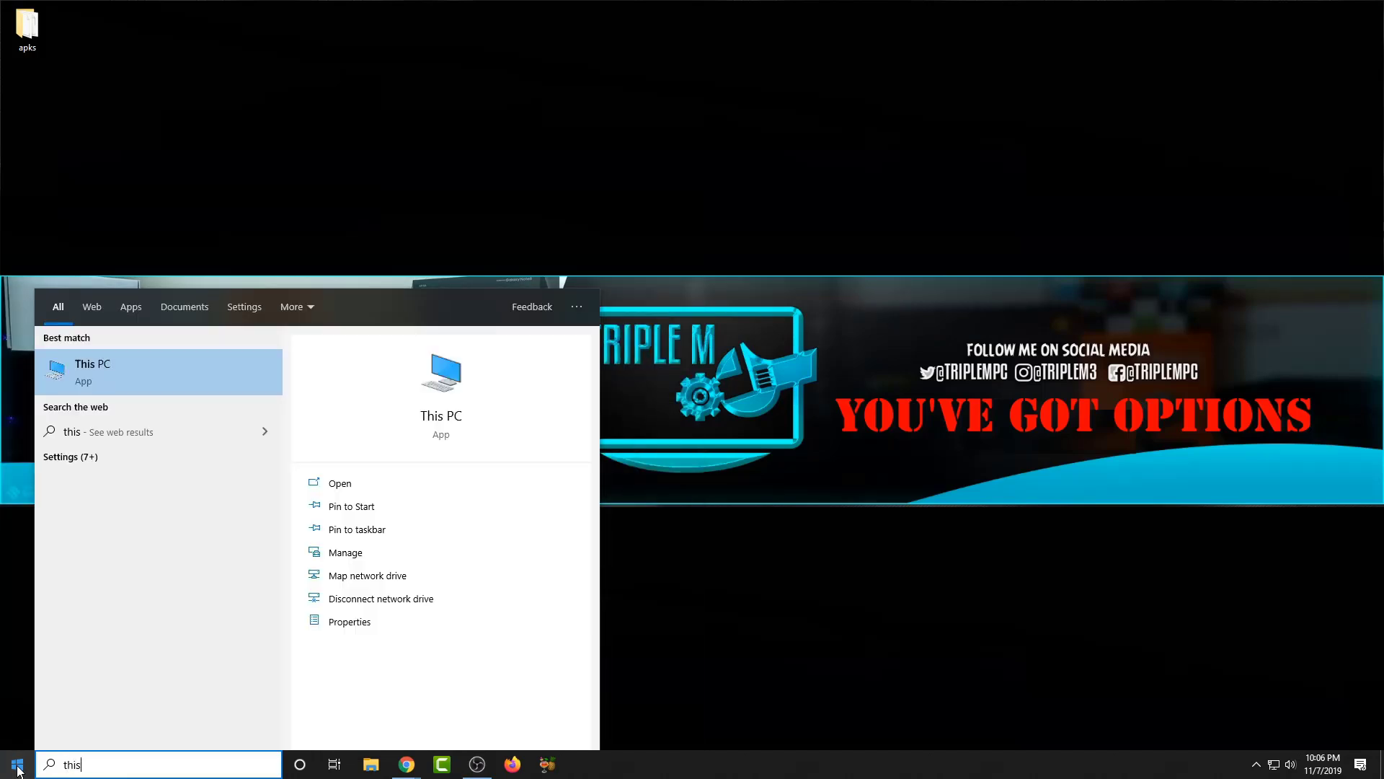
{"action": "key", "text": "Return"}
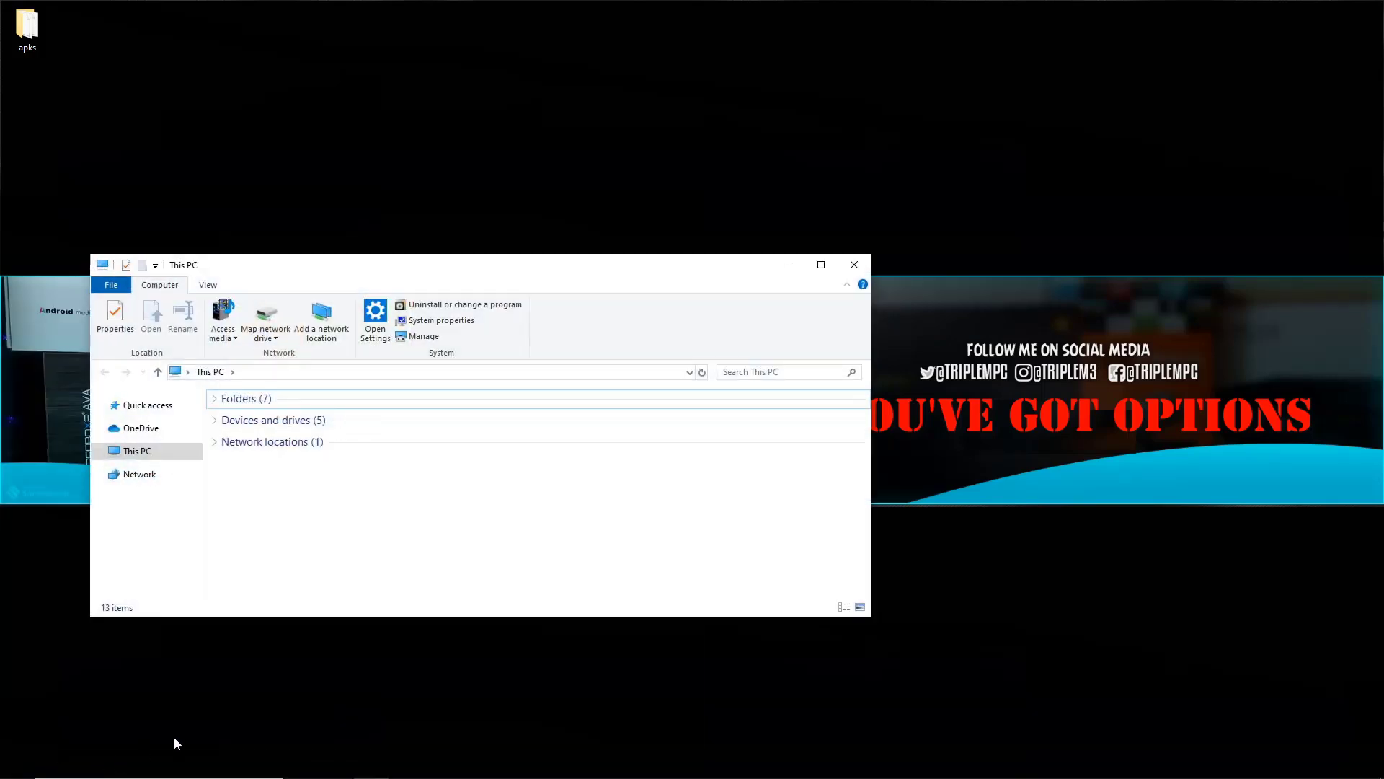
- Go to the network address \\192.168.1.60 from File Explorer's address bar
{"action": "left_click", "coordinate": [268, 372]}
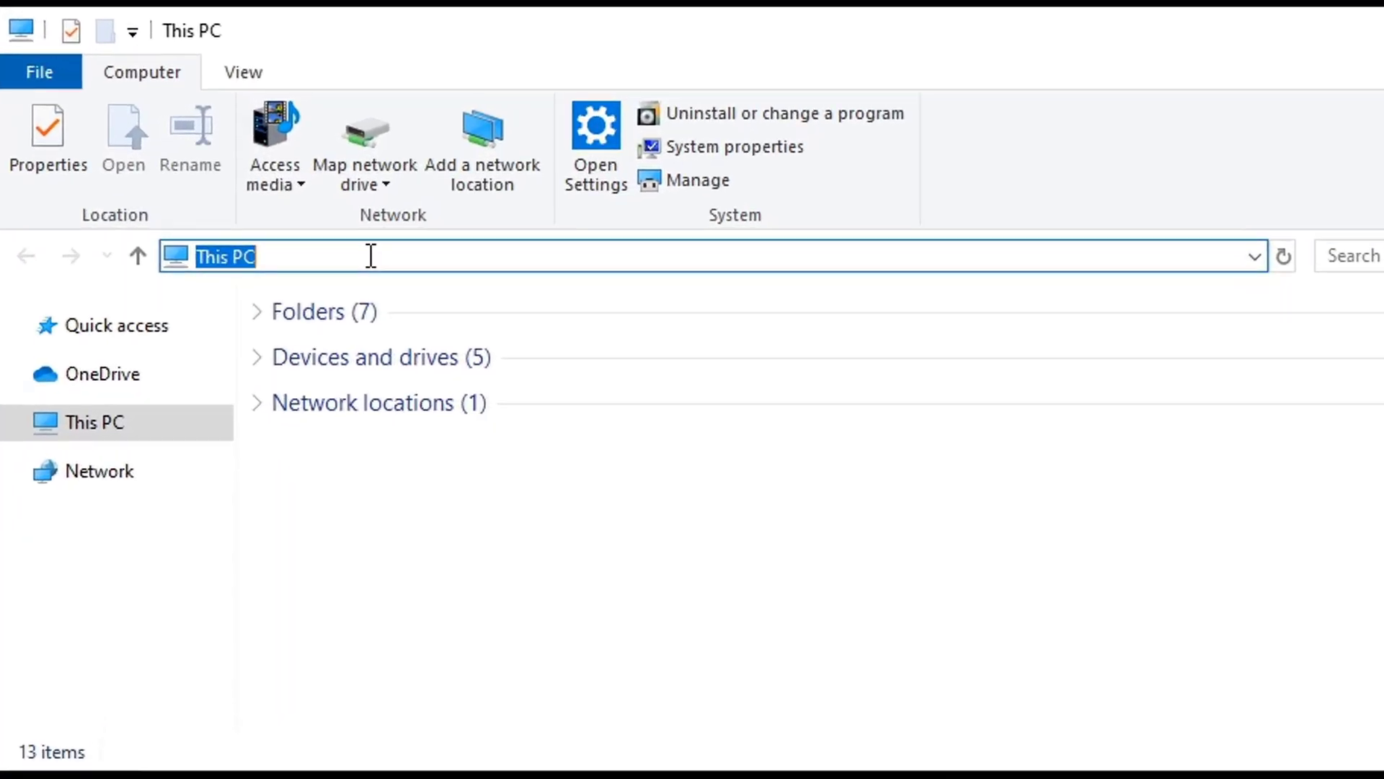
{"action": "type", "text": "\\\\"}
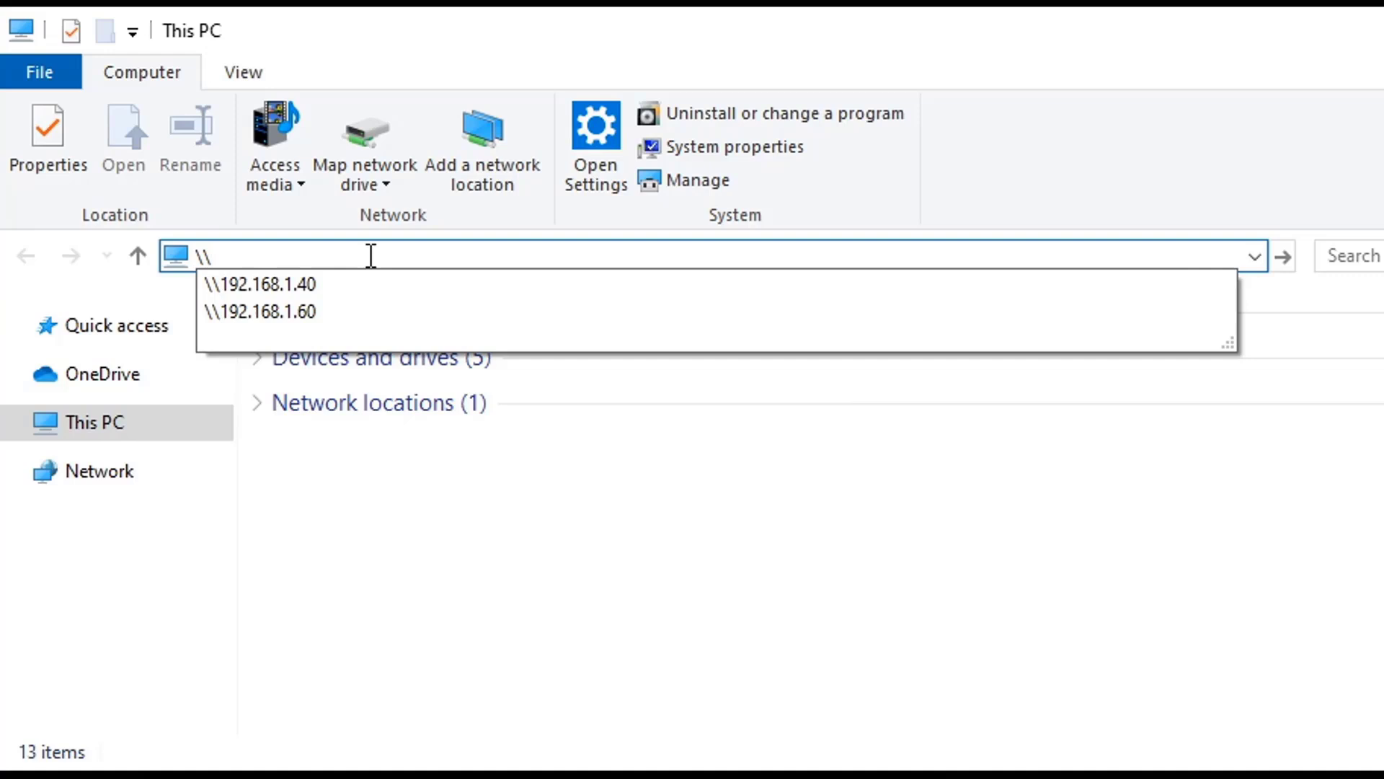
{"action": "type", "text": "192.168.1."}
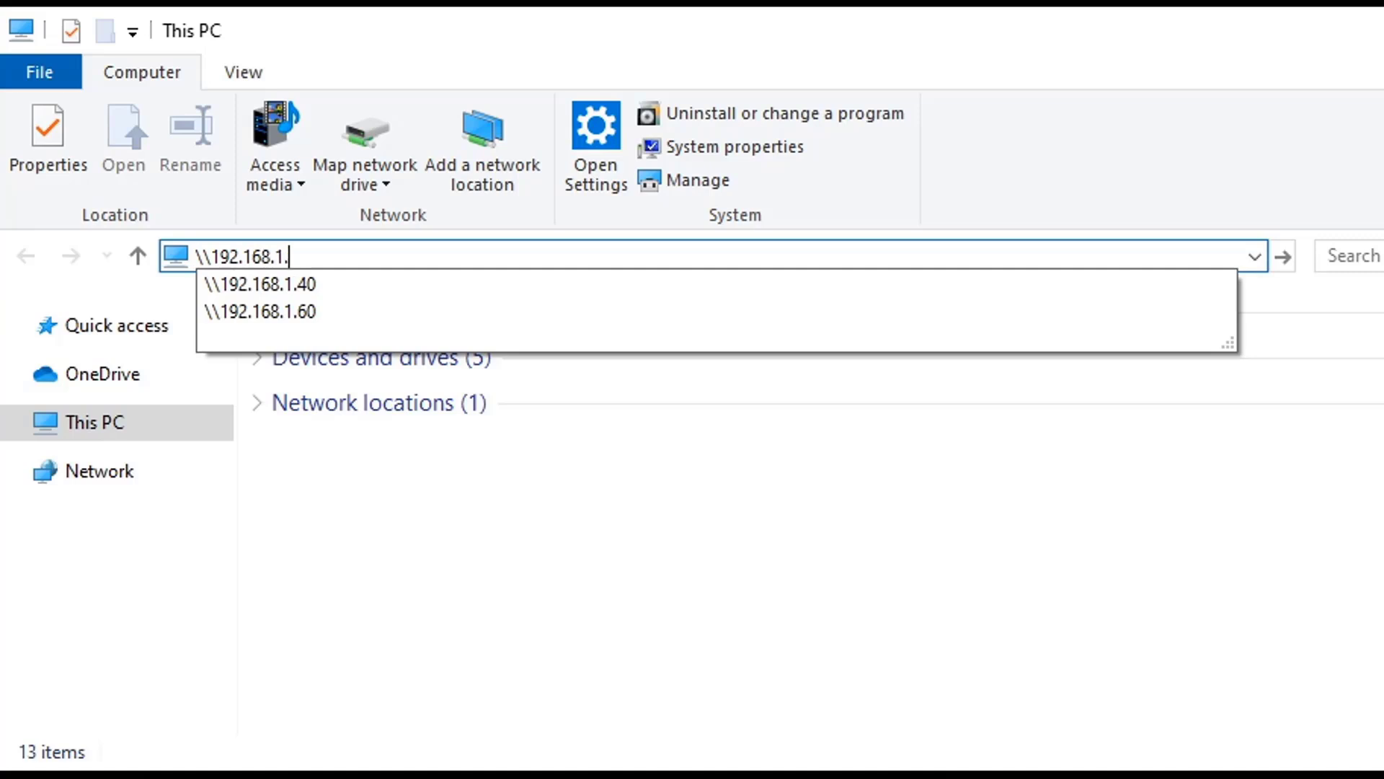
{"action": "type", "text": "60"}
{"action": "left_click", "coordinate": [371, 256]}
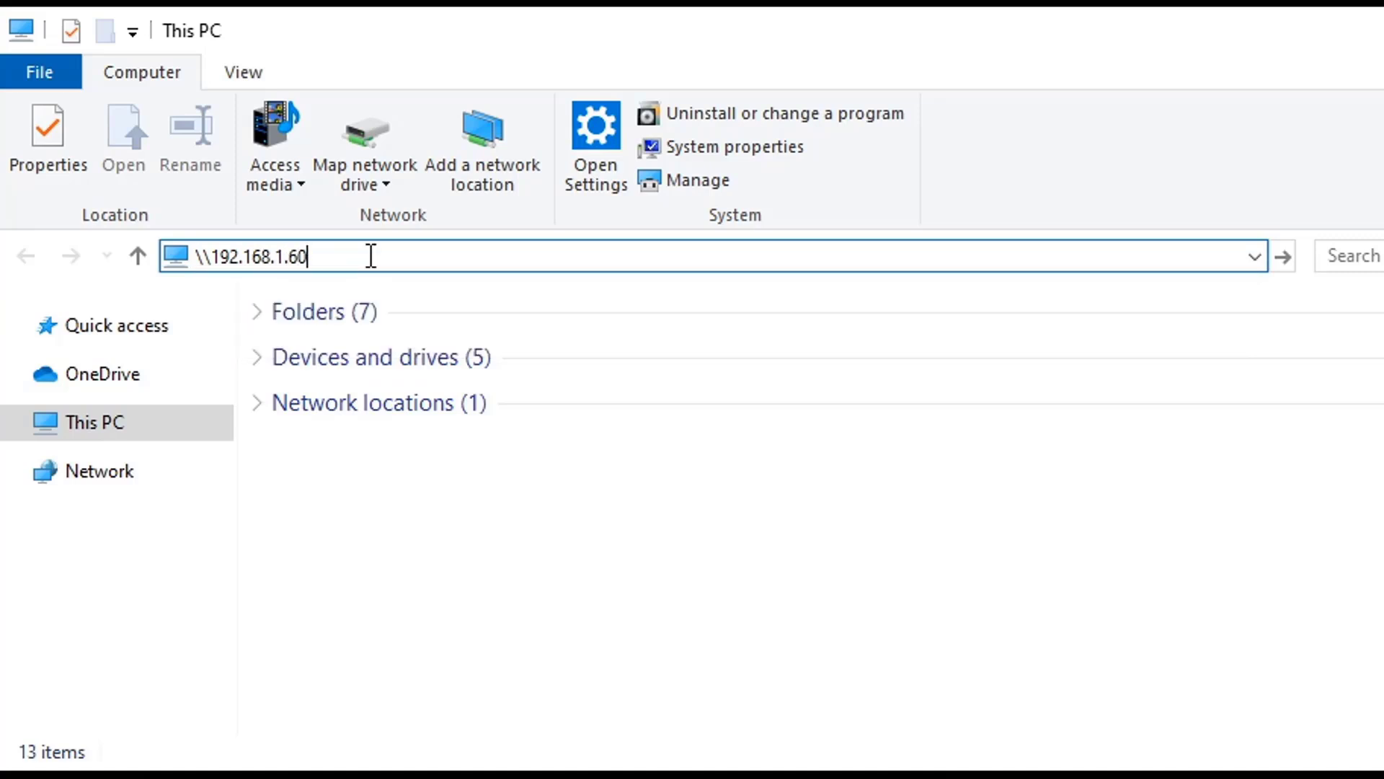
{"action": "key", "text": "Return"}
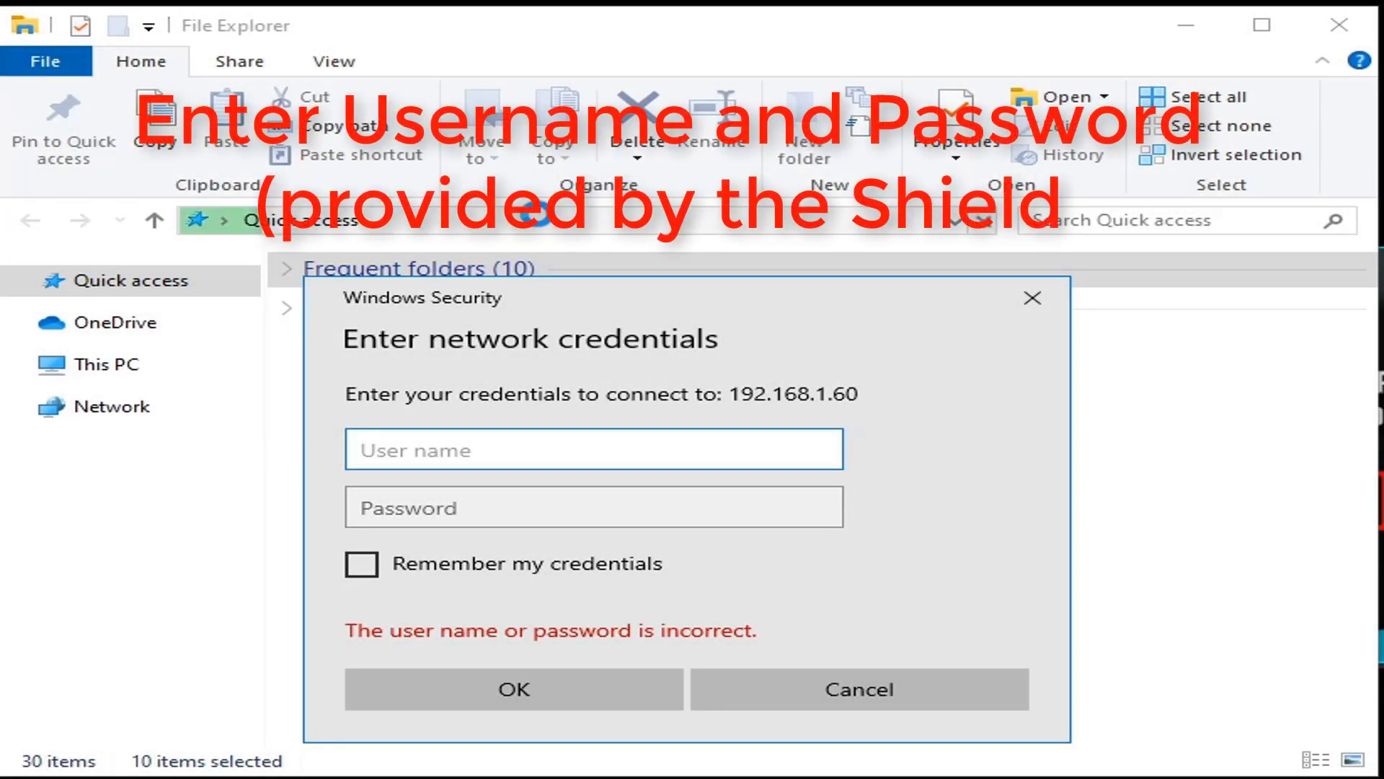
- Enter the Shield's user name and password in the Windows Security prompt
{"action": "type", "text": "trplmm3"}
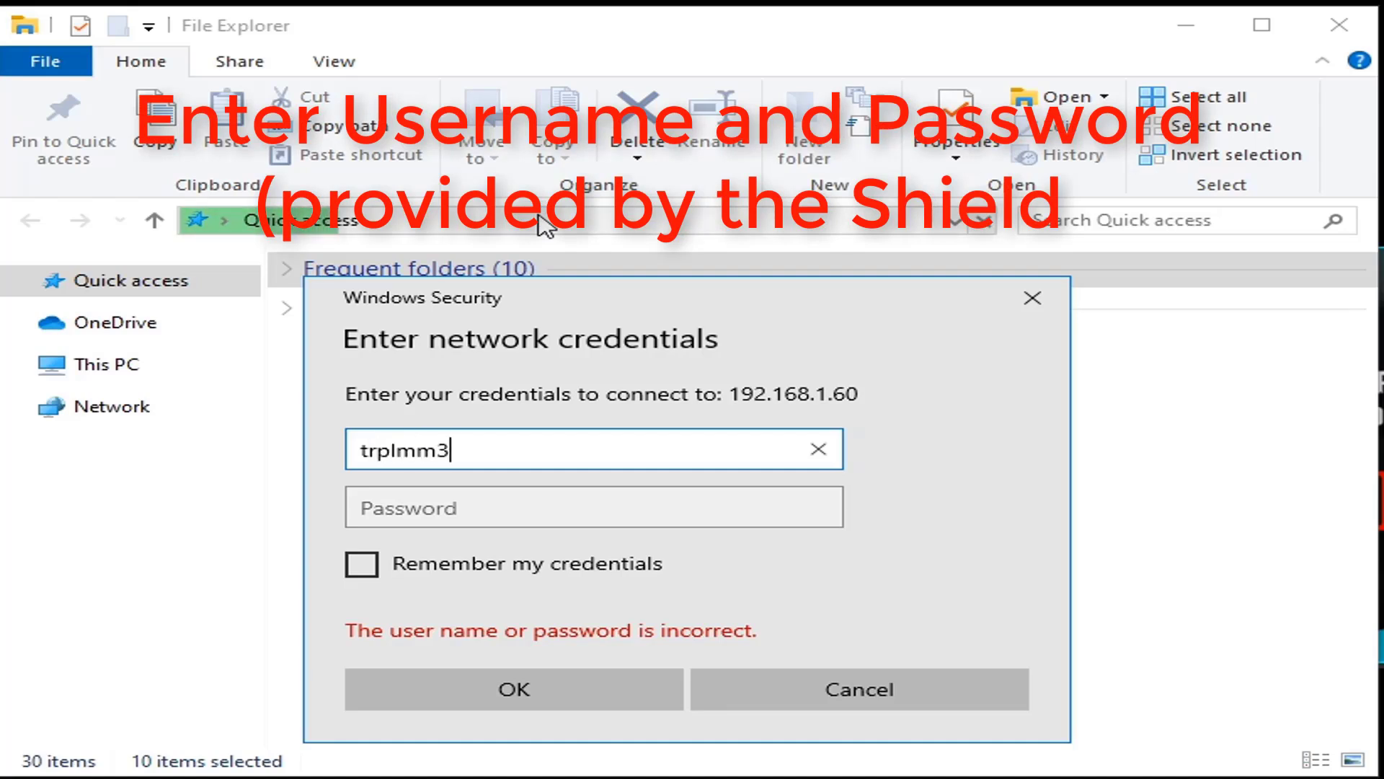
{"action": "key", "text": "Tab"}
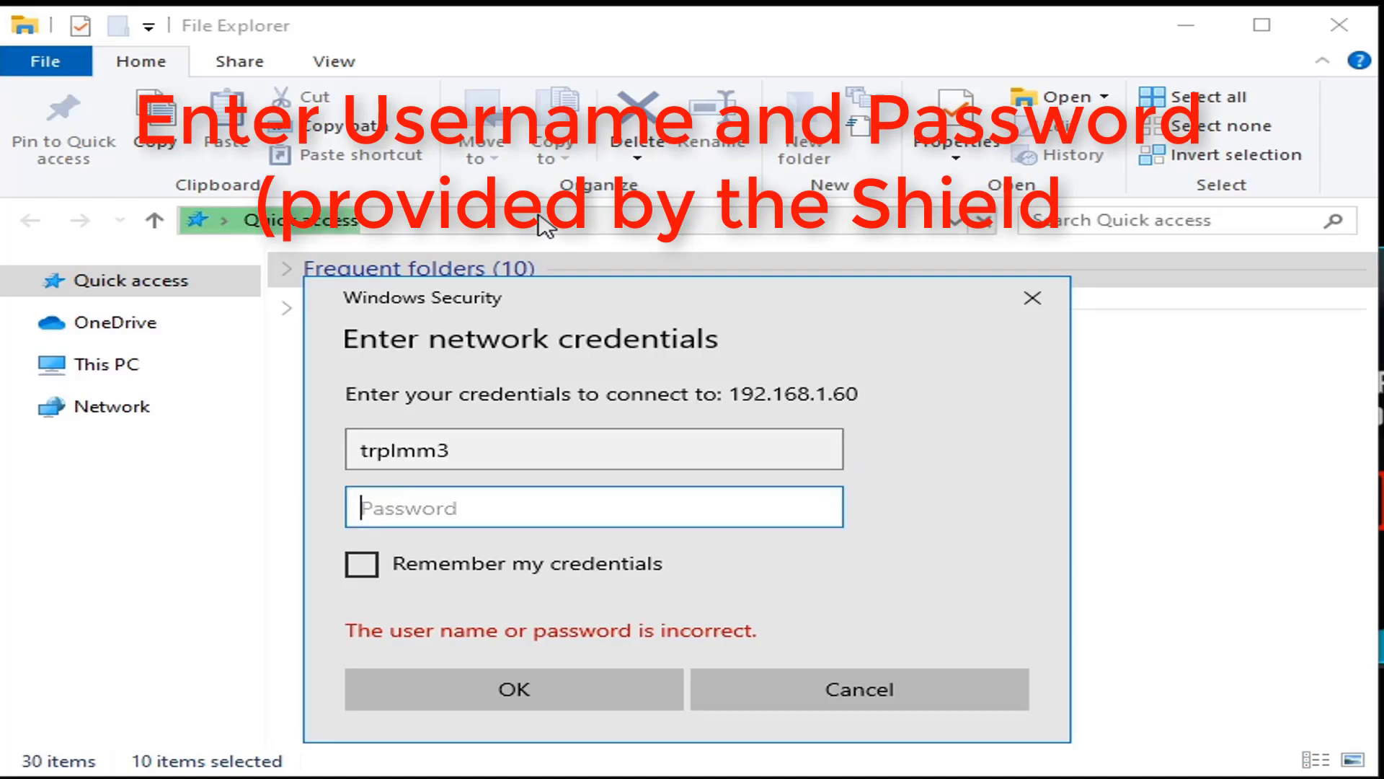
{"action": "type", "text": "••••••"}
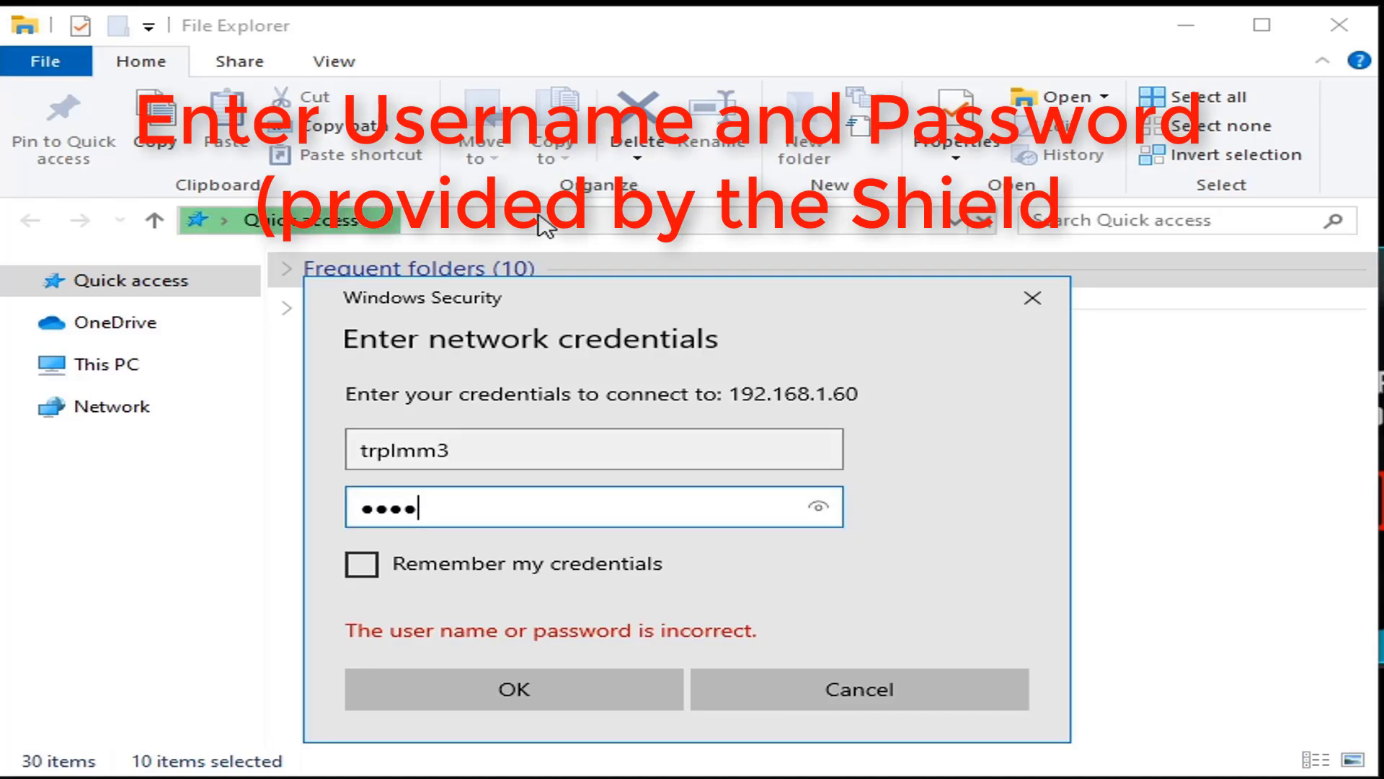
{"action": "type", "text": "••••"}
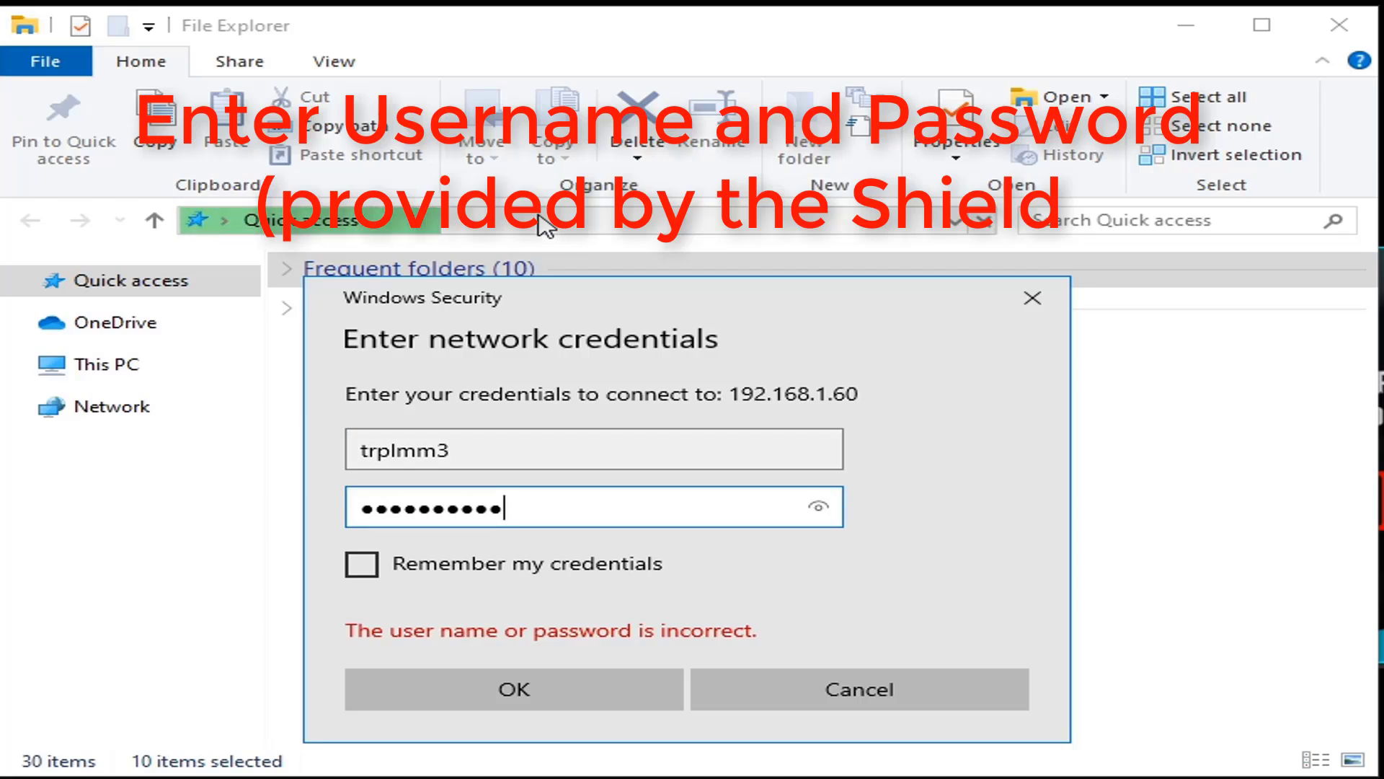
{"action": "type", "text": "•••••"}
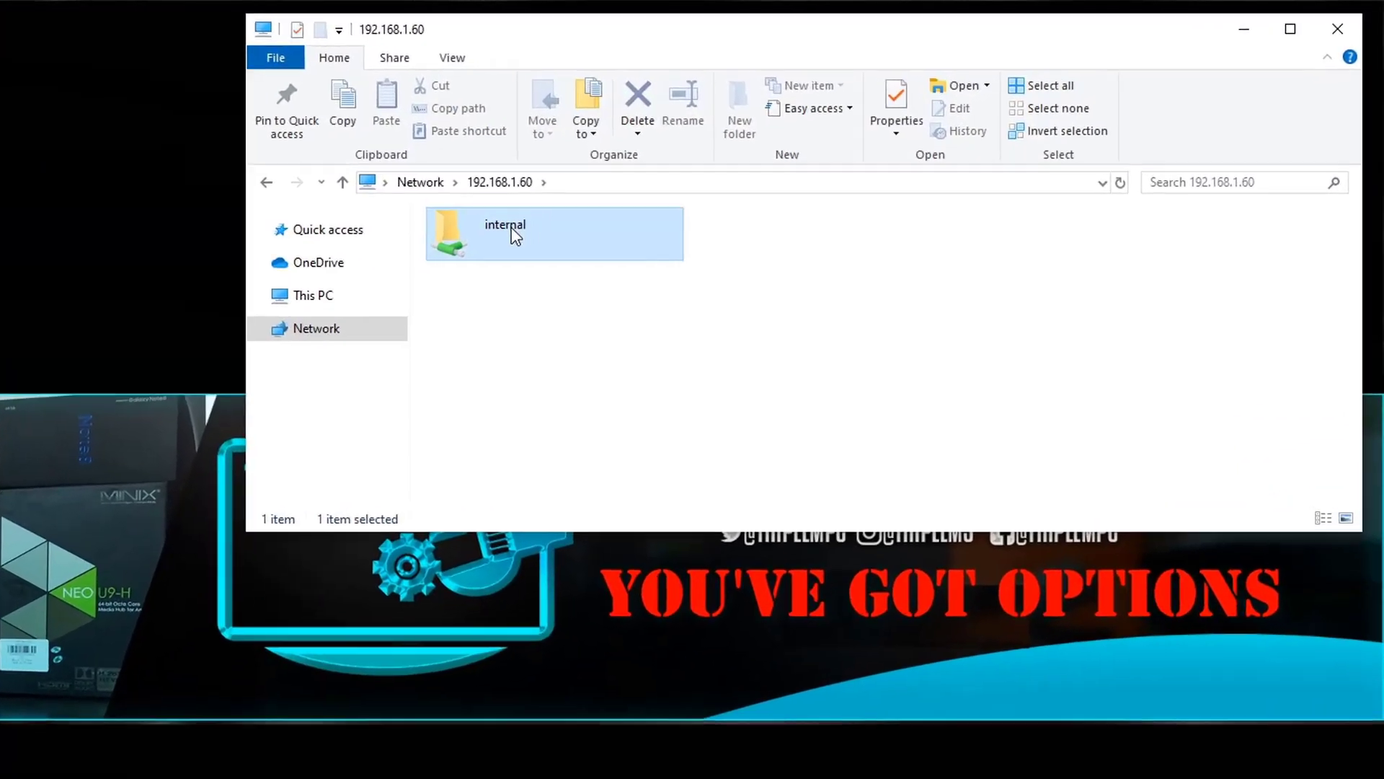
- Open the internal share, then its empty Download folder
{"action": "double_click", "coordinate": [730, 165]}
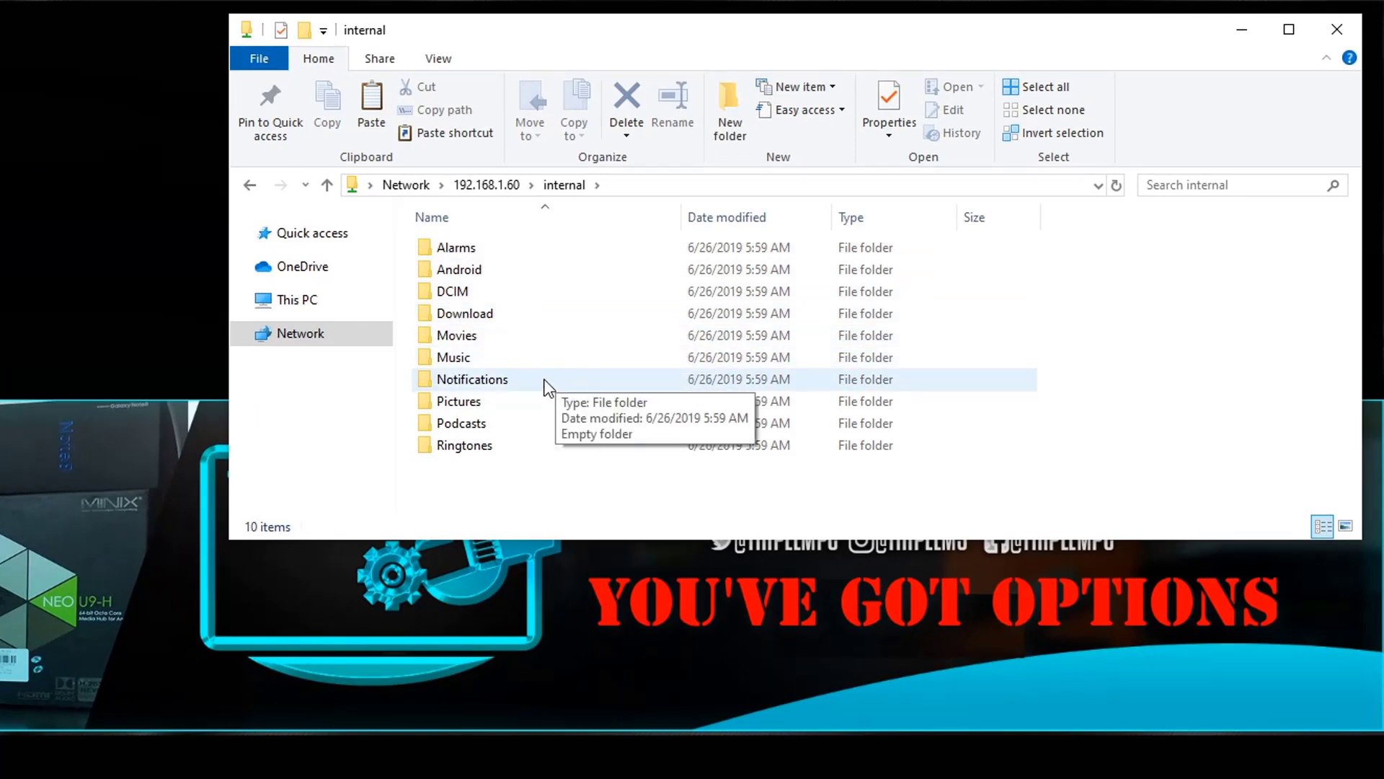
{"action": "double_click", "coordinate": [481, 317]}
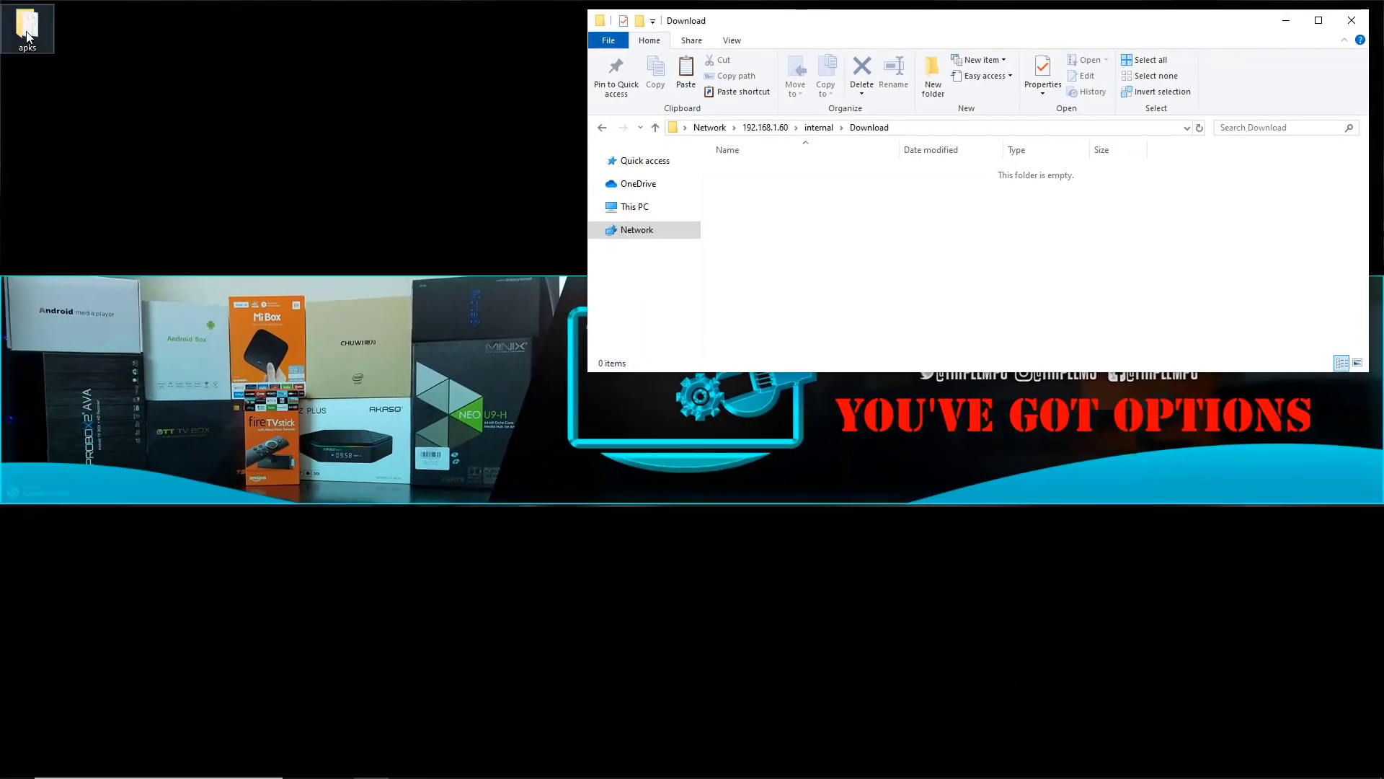
- Open the desktop apks folder to review its three APKs, then minimize it
{"action": "left_click", "coordinate": [28, 35]}
{"action": "double_click", "coordinate": [27, 35]}
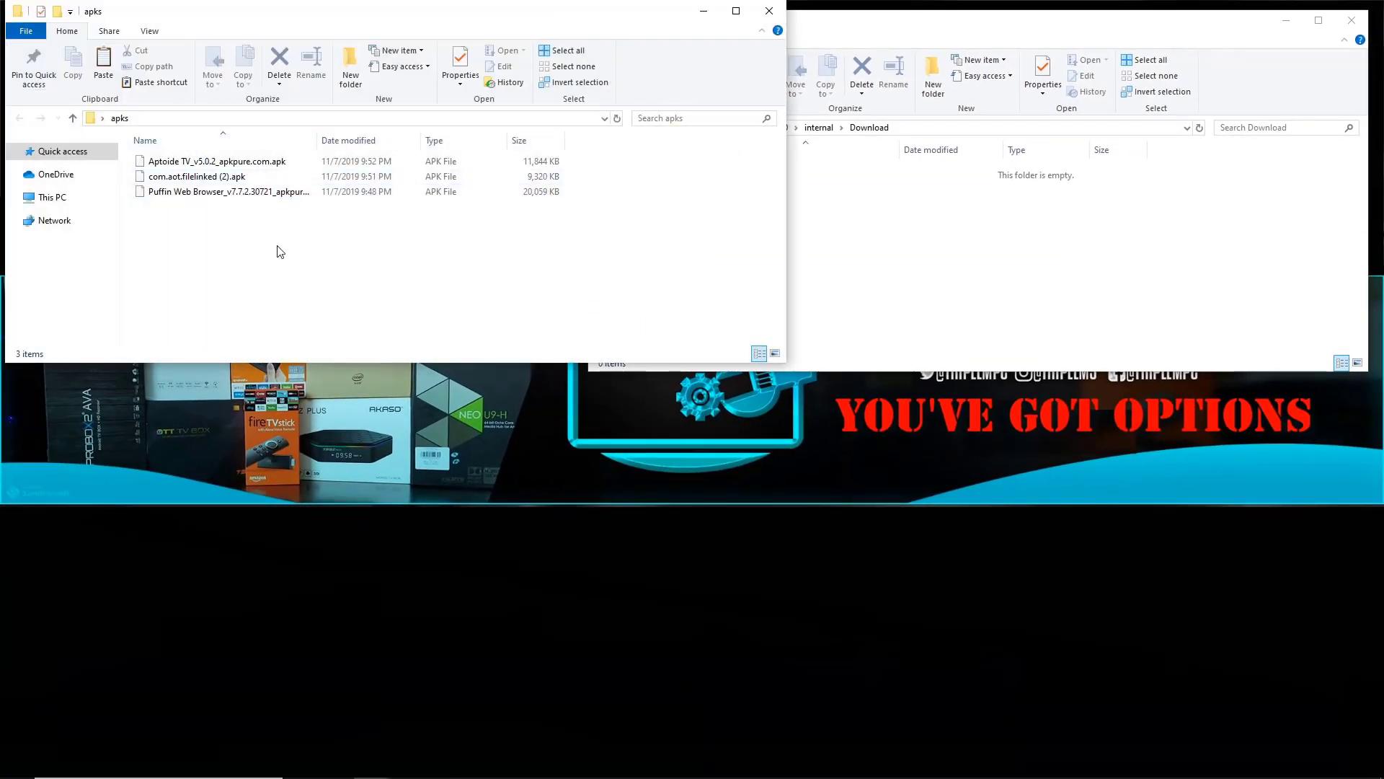
{"action": "left_click", "coordinate": [704, 11]}
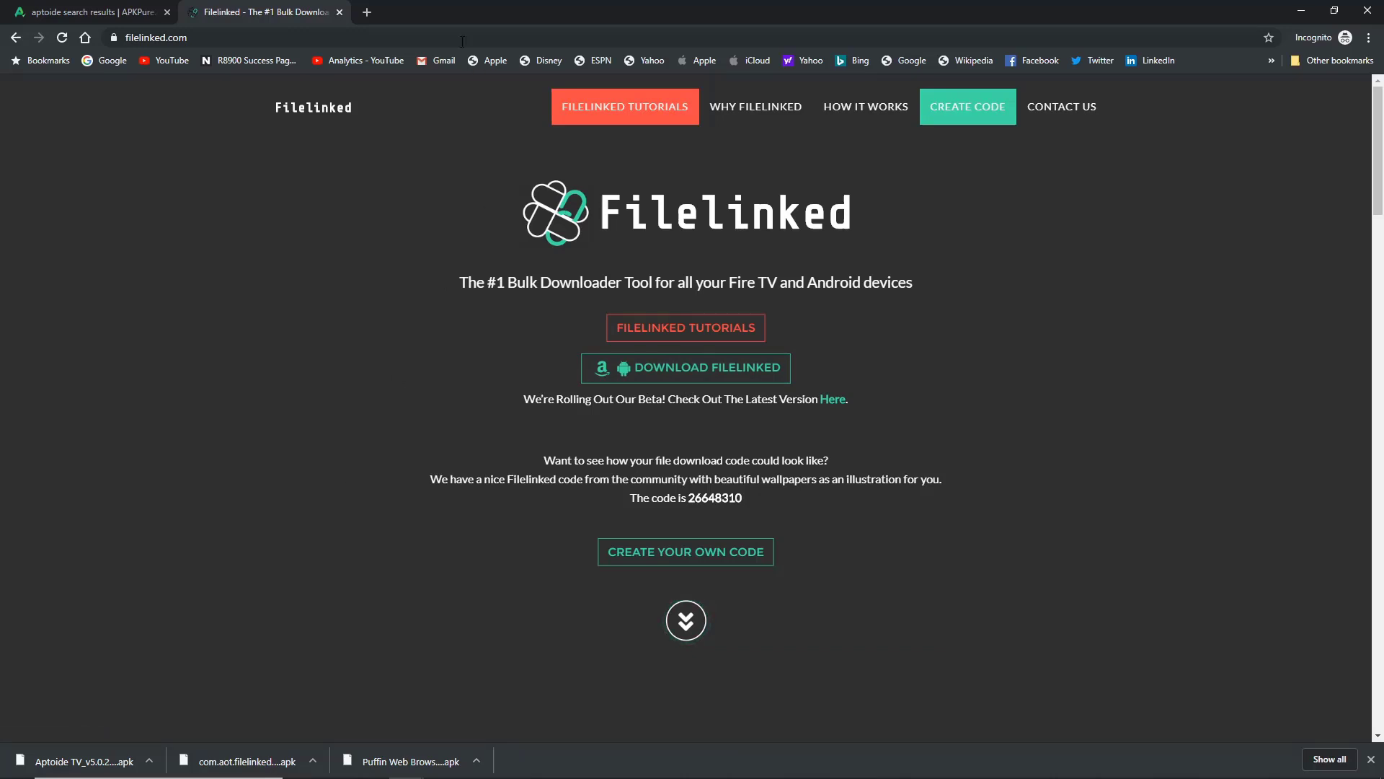
- Move Chrome off the desktop and drop the Aptoide TV download into the apks folder
{"action": "left_click_drag", "start_coordinate": [592, 14], "coordinate": [925, 8]}
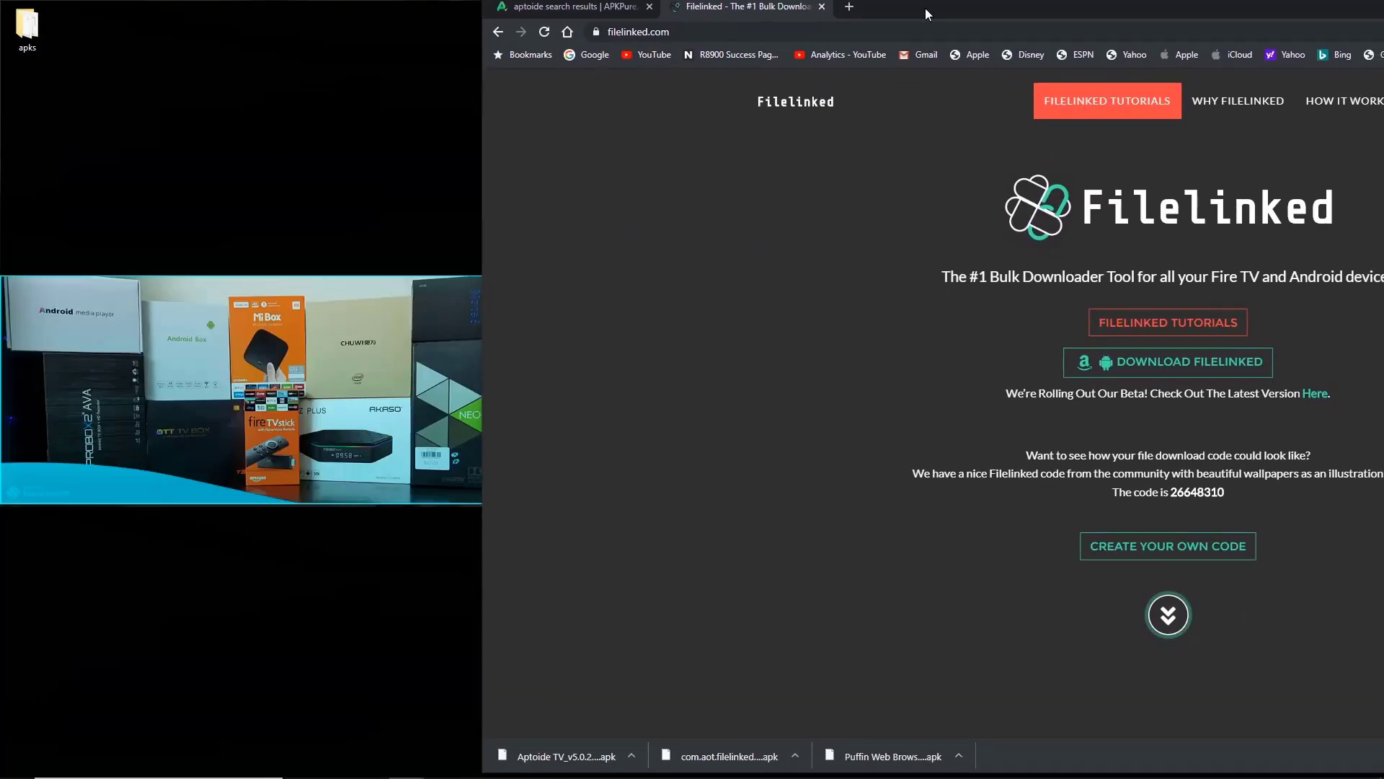
{"action": "mouse_move", "coordinate": [570, 762]}
{"action": "left_mouse_down"}
{"action": "mouse_move", "coordinate": [75, 40]}
{"action": "mouse_move", "coordinate": [401, 693]}
{"action": "mouse_move", "coordinate": [559, 740]}
{"action": "mouse_move", "coordinate": [597, 653]}
{"action": "mouse_move", "coordinate": [576, 749]}
{"action": "left_mouse_up"}
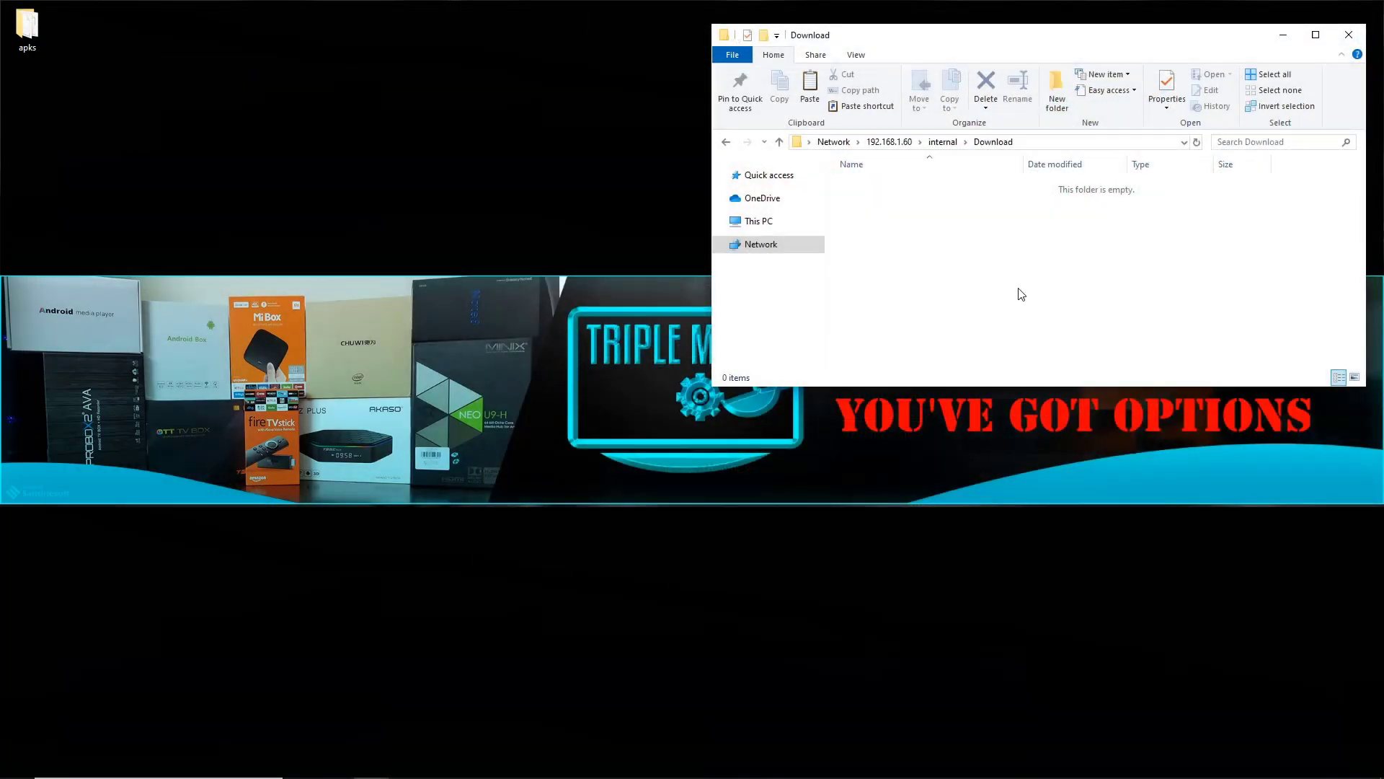
- Copy all three APK files from the apks folder into the Download folder on 192.168.1.60
{"action": "double_click", "coordinate": [30, 28]}
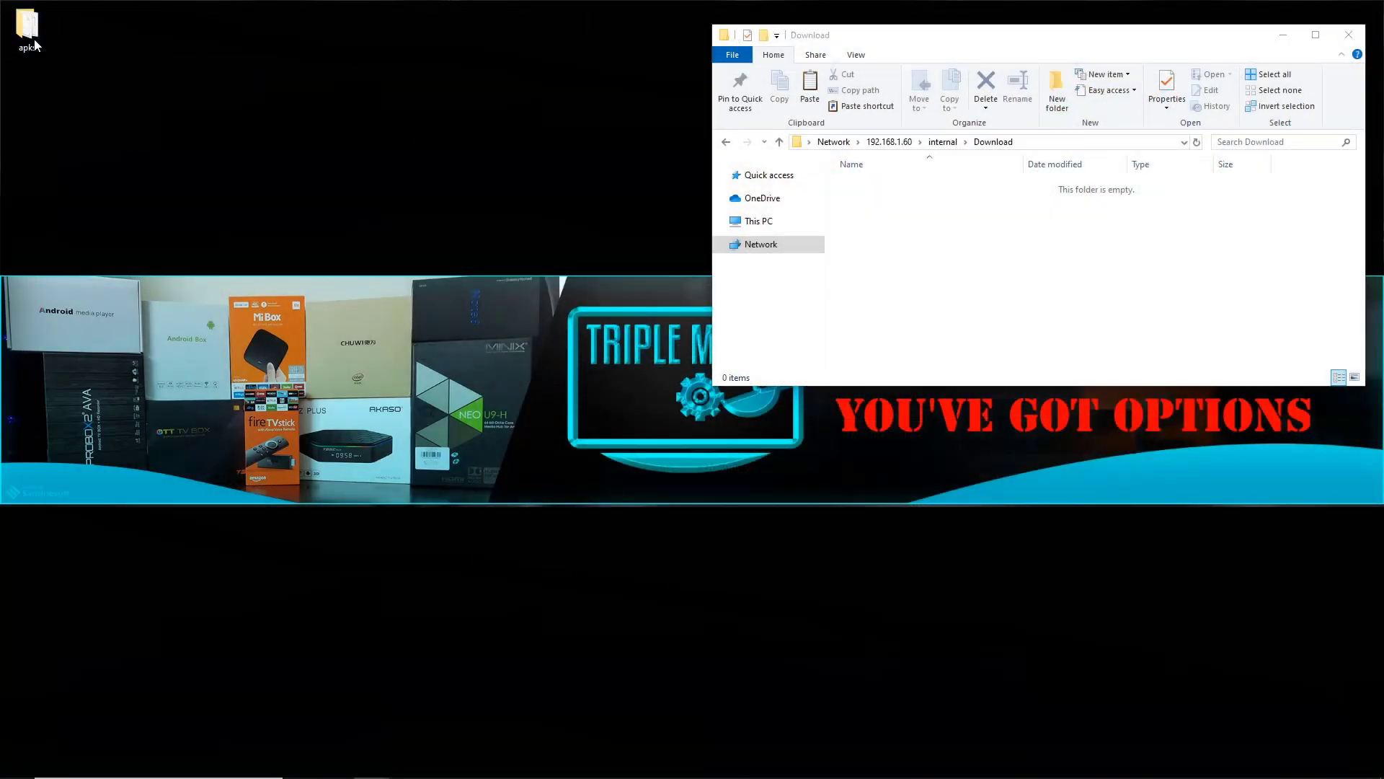
{"action": "left_click_drag", "start_coordinate": [226, 261], "coordinate": [194, 152]}
{"action": "right_click", "coordinate": [214, 179]}
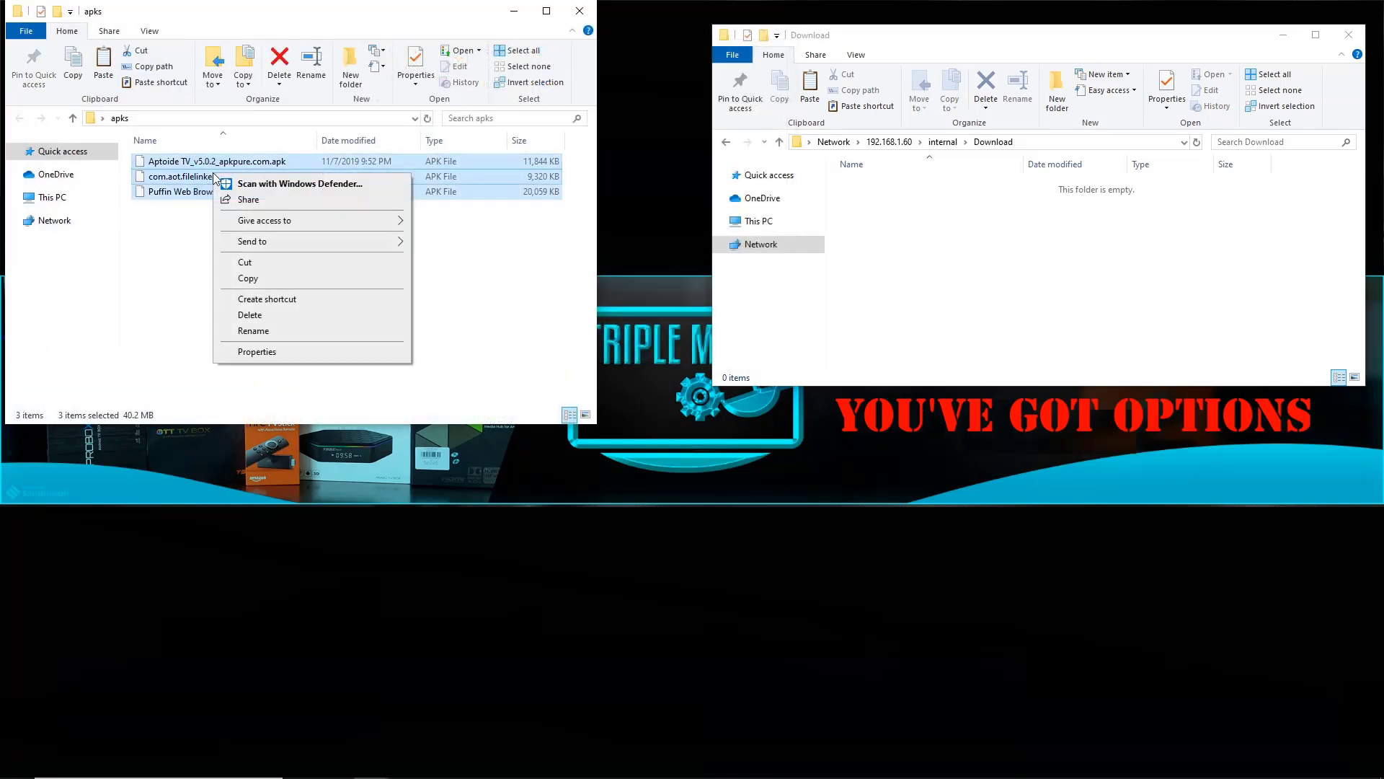
{"action": "left_click", "coordinate": [250, 280]}
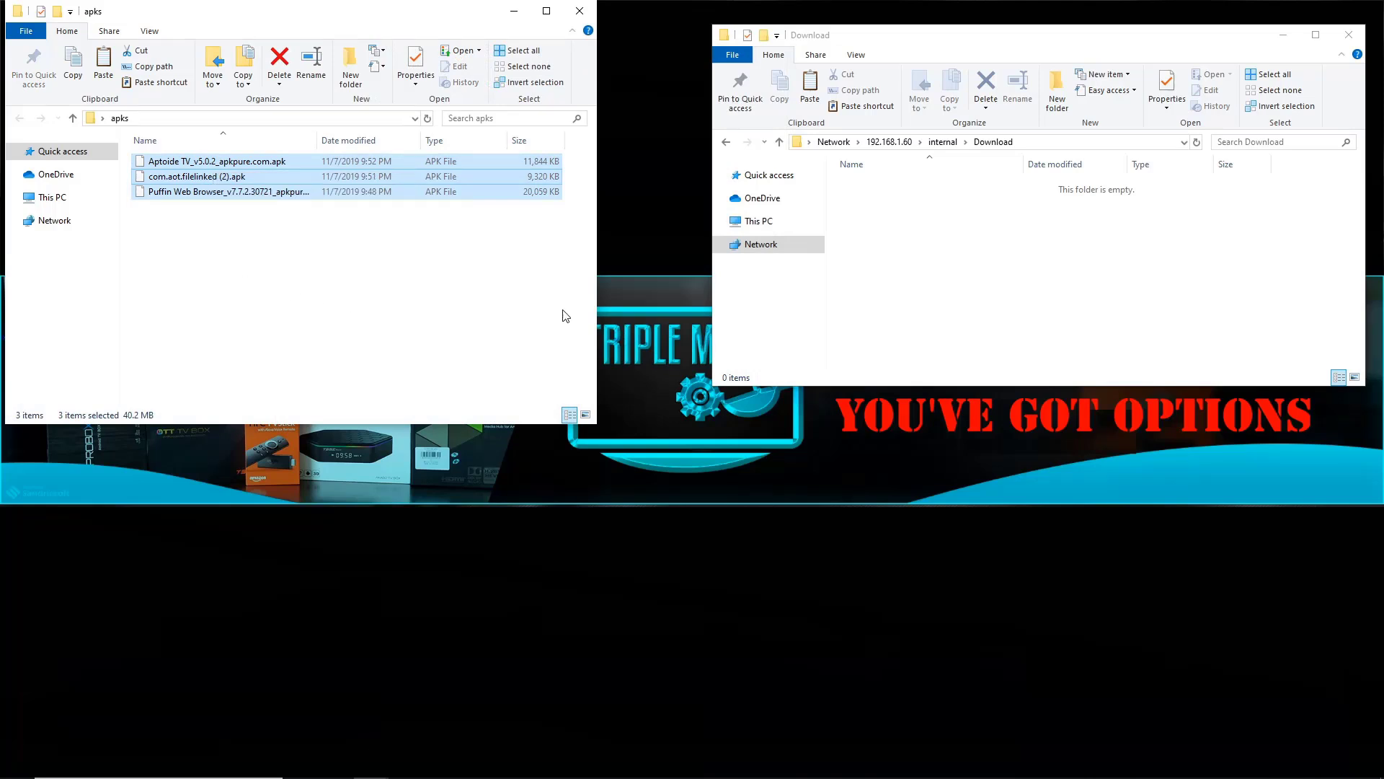
{"action": "right_click", "coordinate": [932, 246]}
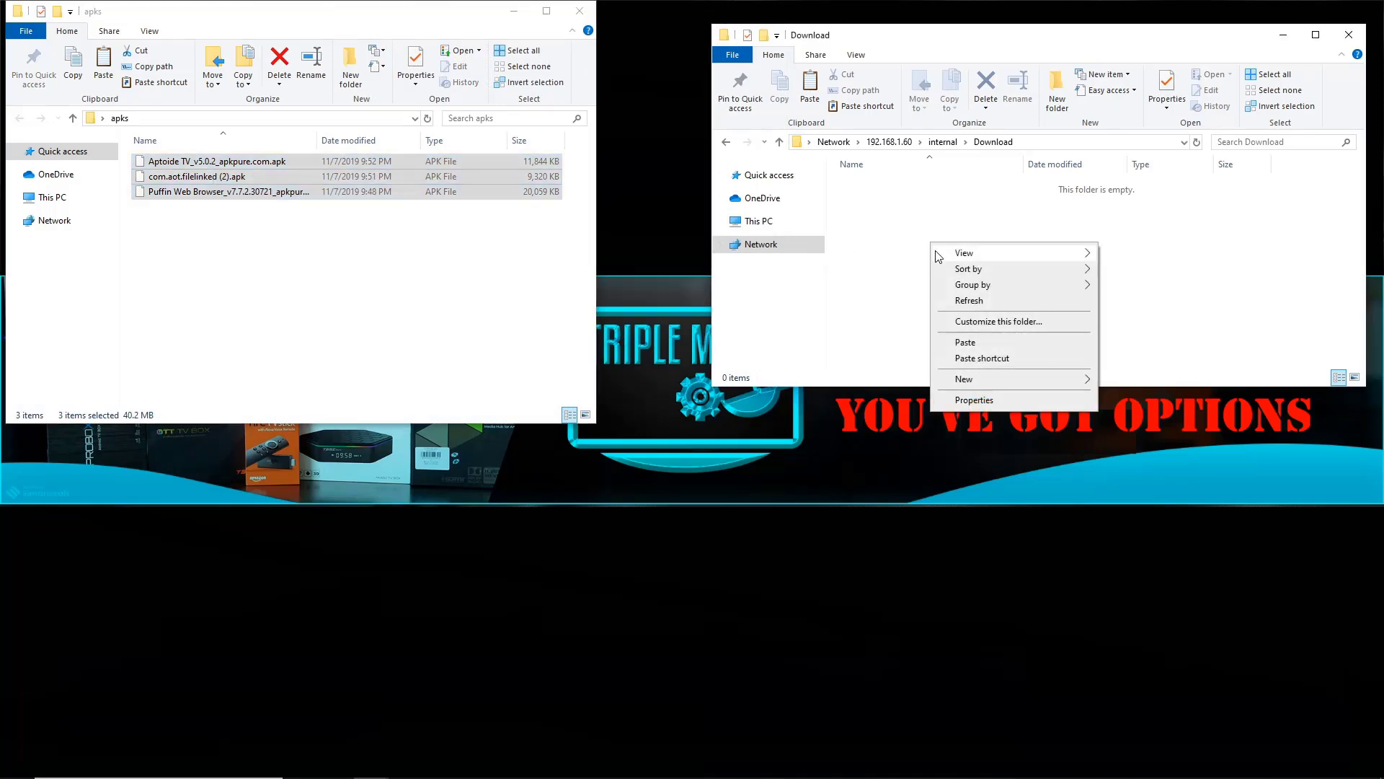
{"action": "left_click", "coordinate": [965, 343]}
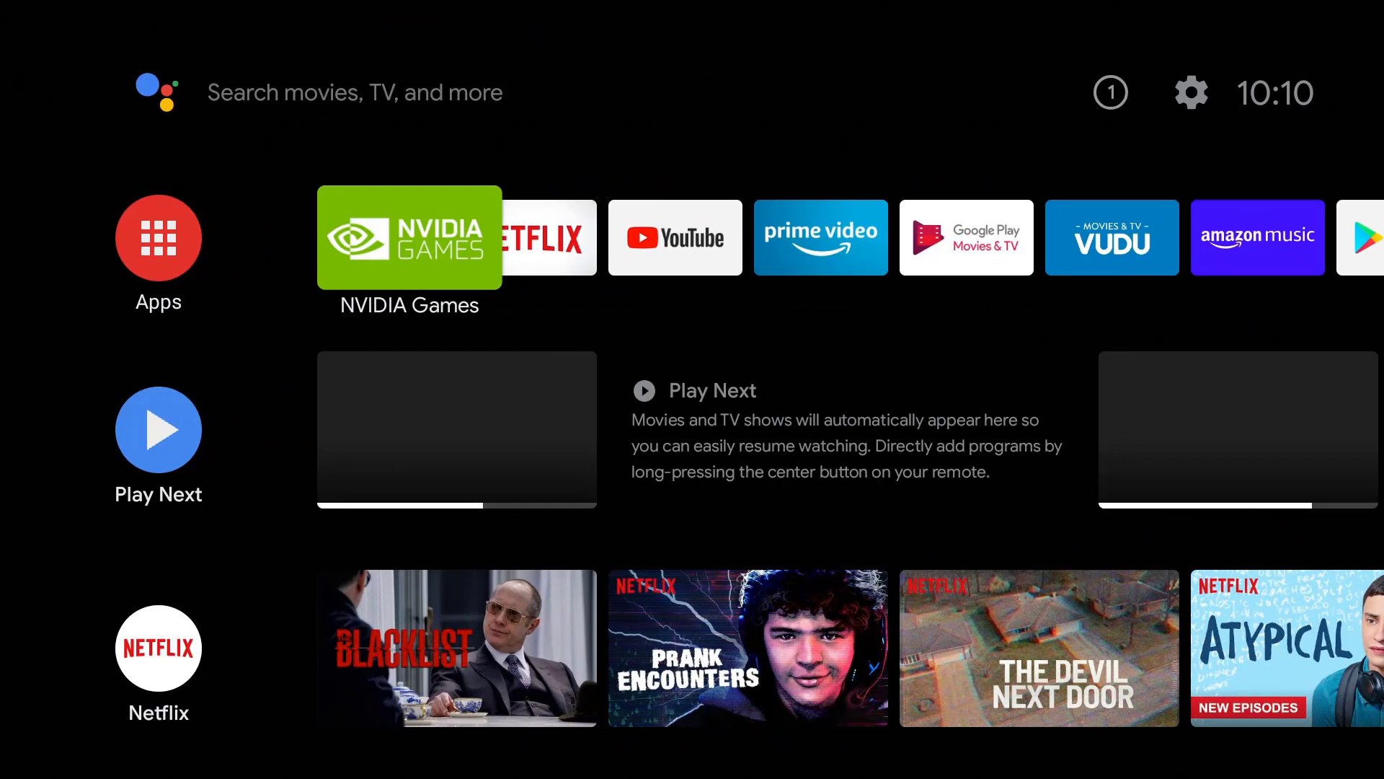
- Launch X-plore File Manager from the home screen and move to its left pane
{"action": "key", "text": "Right"}
{"action": "key", "text": "Right"}
{"action": "key", "text": "Right"}
{"action": "key", "text": "Right"}
{"action": "key", "text": "Right"}
{"action": "key", "text": "Right"}
{"action": "key", "text": "Right"}
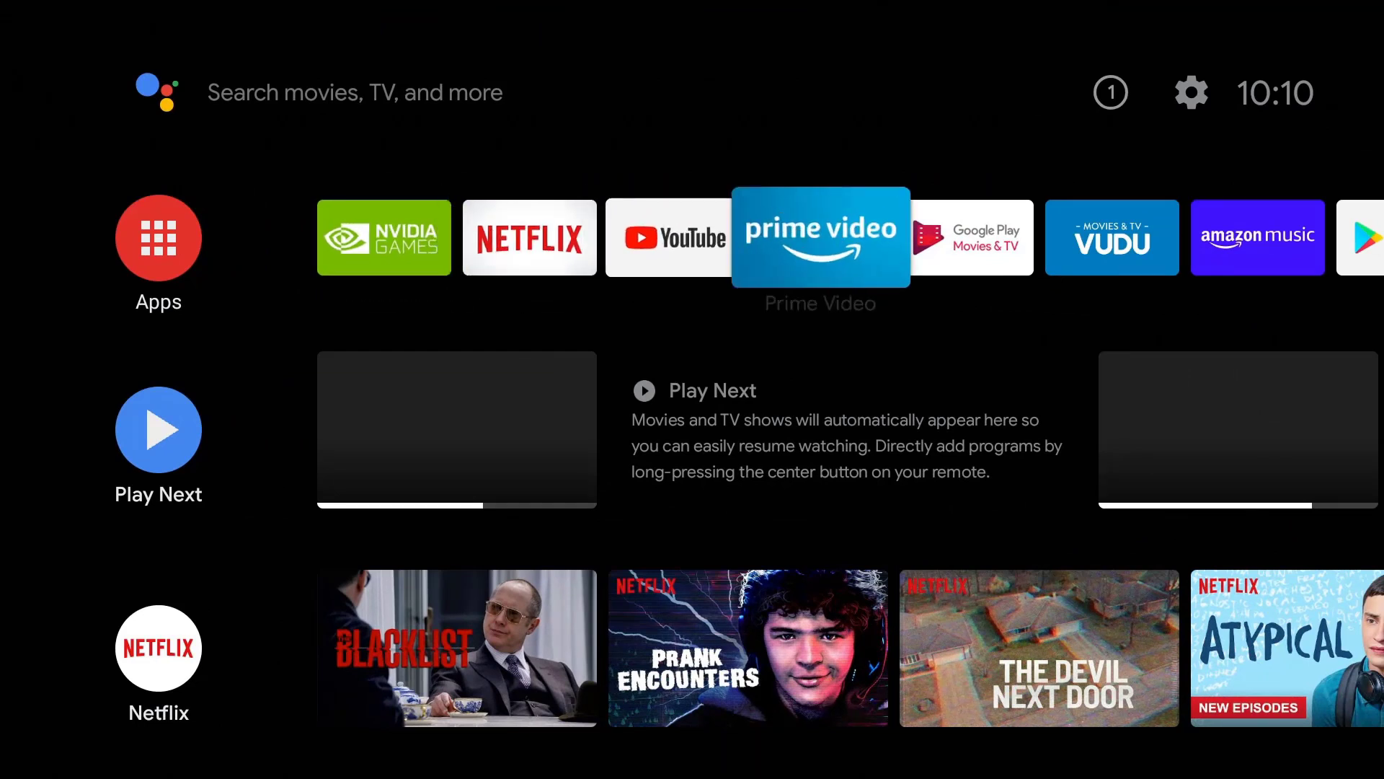
{"action": "key", "text": "Right"}
{"action": "key", "text": "Return"}
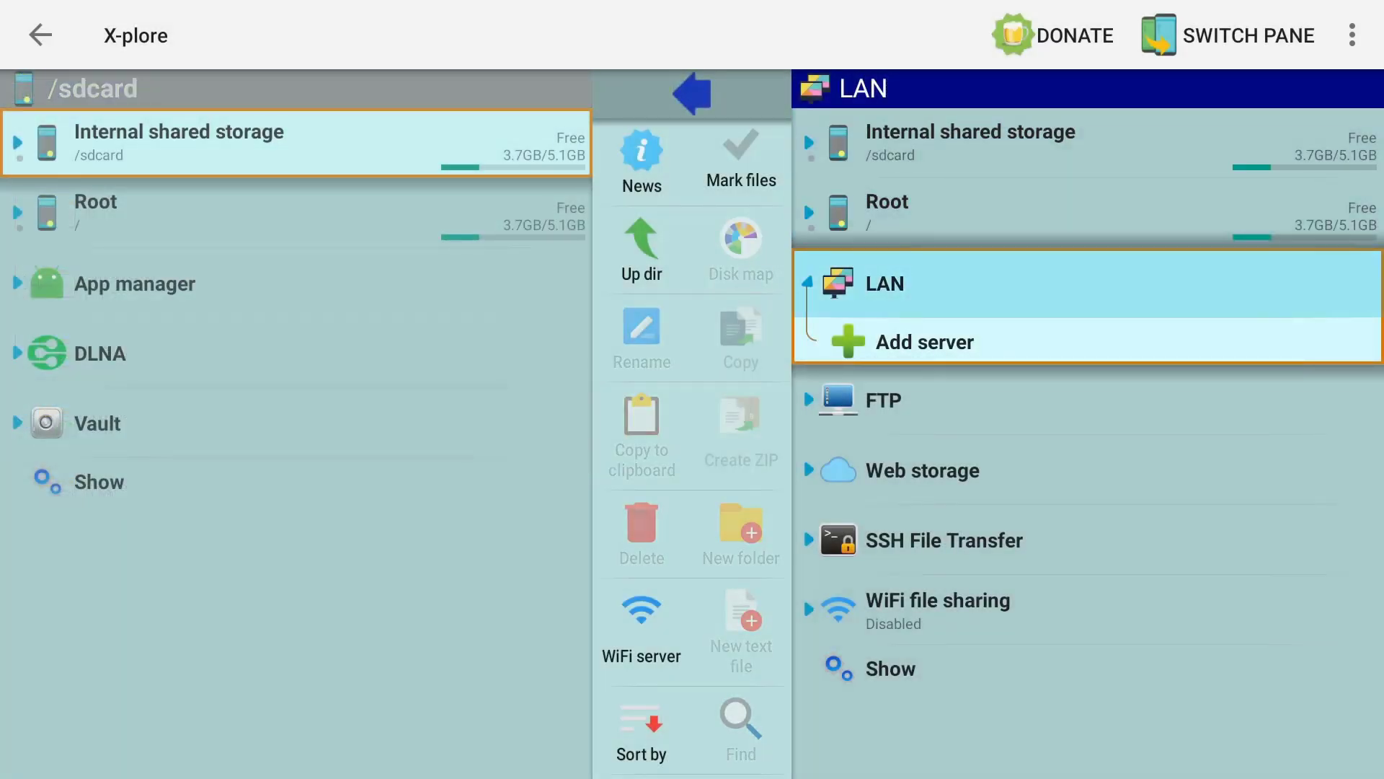
{"action": "key", "text": "Up"}
{"action": "key", "text": "Up"}
{"action": "key", "text": "Down"}
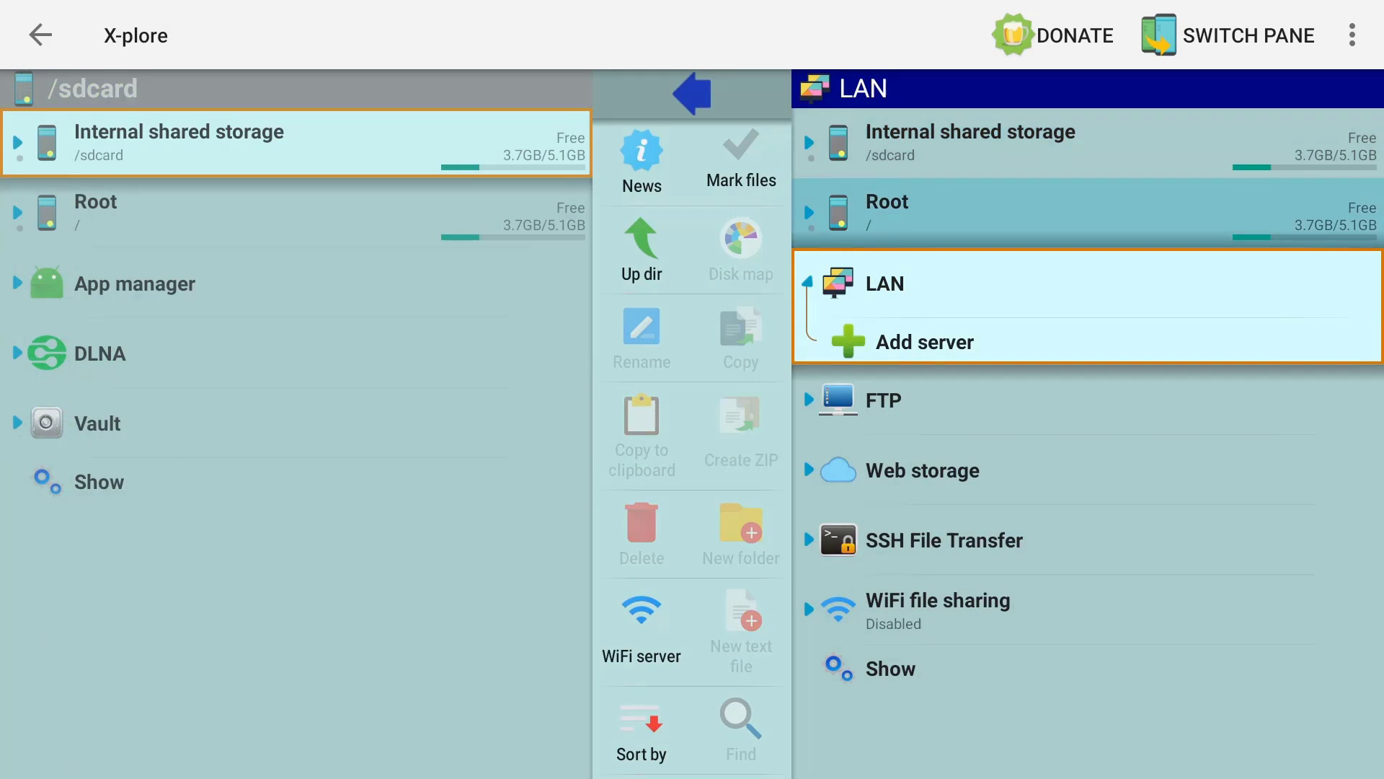
{"action": "key", "text": "Left"}
{"action": "key", "text": "Left"}
{"action": "key", "text": "Left"}
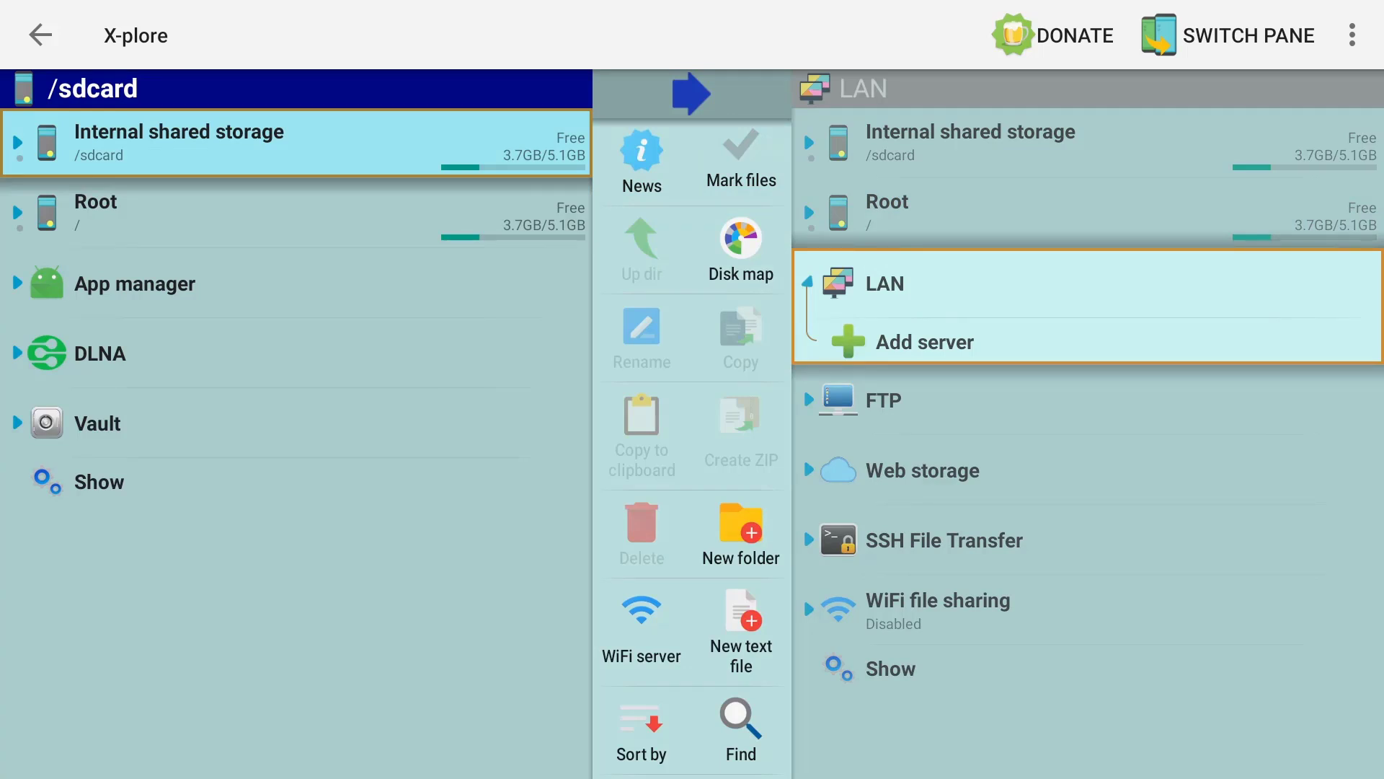
- Open Download under Internal shared storage and launch the Aptoide TV_v5.0.2 APK installer
{"action": "key", "text": "Return"}
{"action": "key", "text": "Down"}
{"action": "key", "text": "Down"}
{"action": "key", "text": "Down"}
{"action": "key", "text": "Down"}
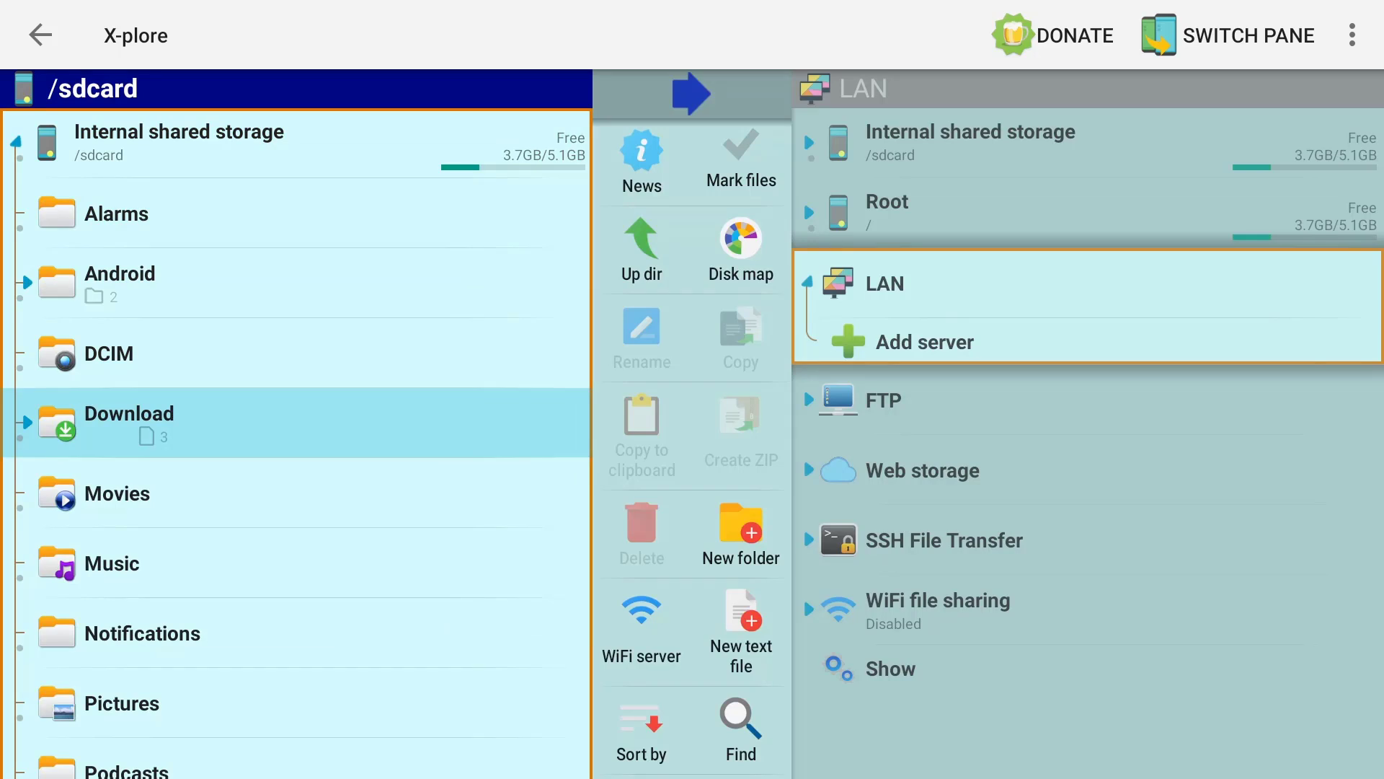
{"action": "key", "text": "Return"}
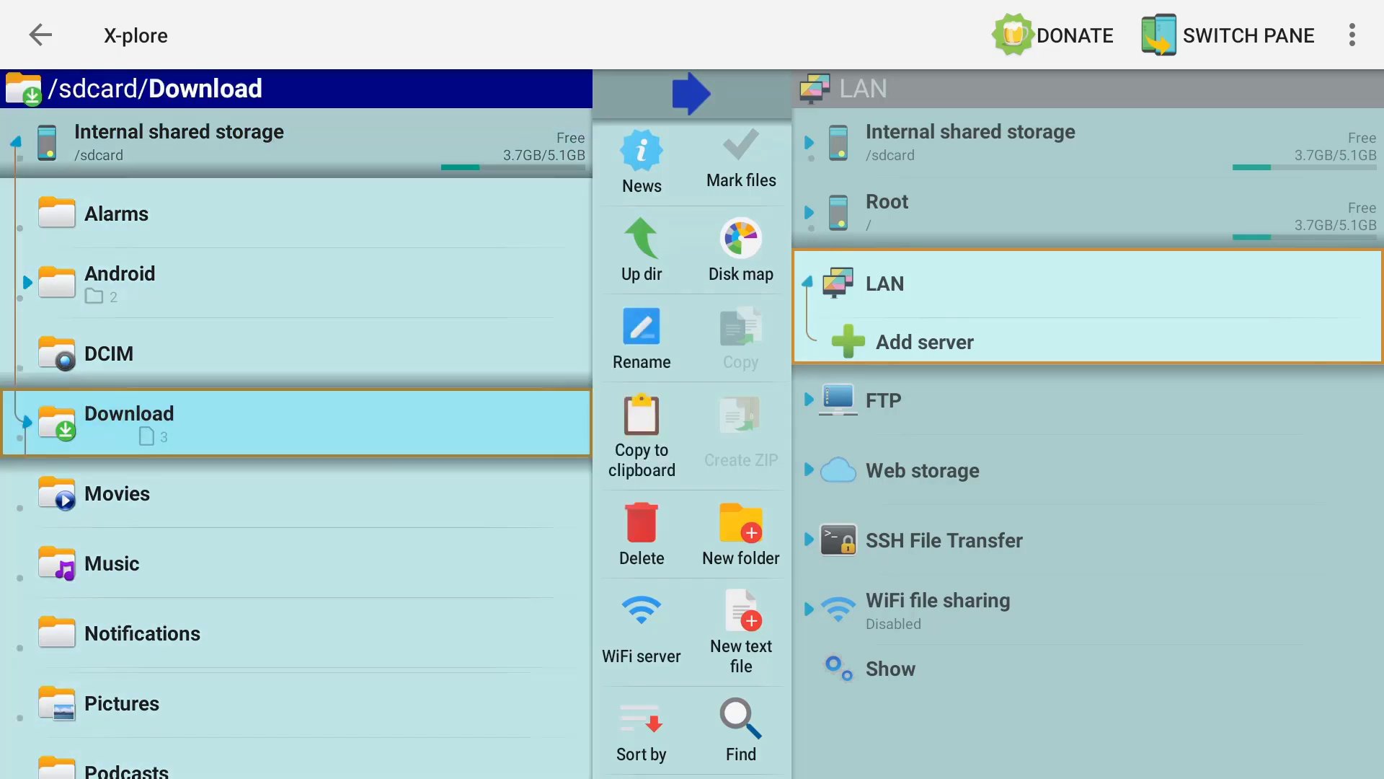
{"action": "key", "text": "Down"}
{"action": "key", "text": "Down"}
{"action": "key", "text": "Down"}
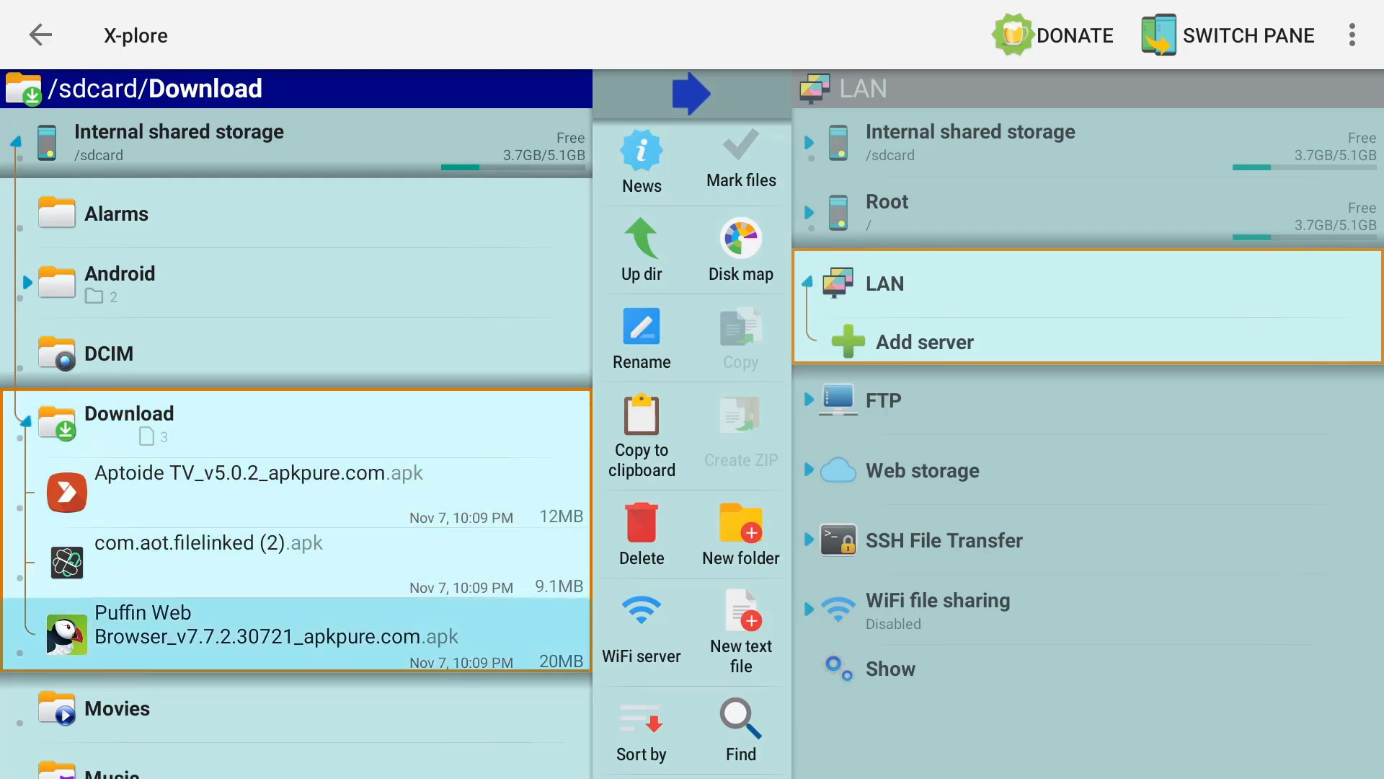
{"action": "key", "text": "Up"}
{"action": "key", "text": "Up"}
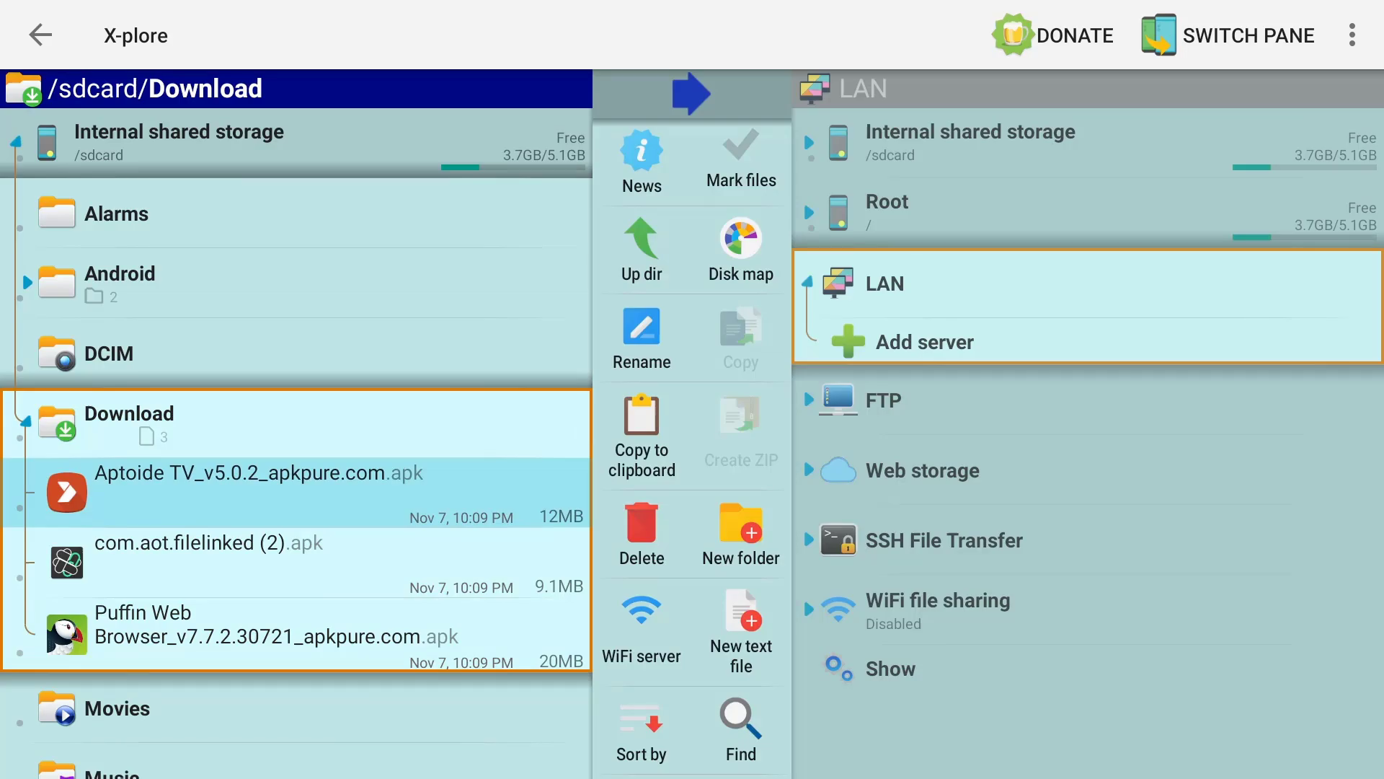
{"action": "key", "text": "Return"}
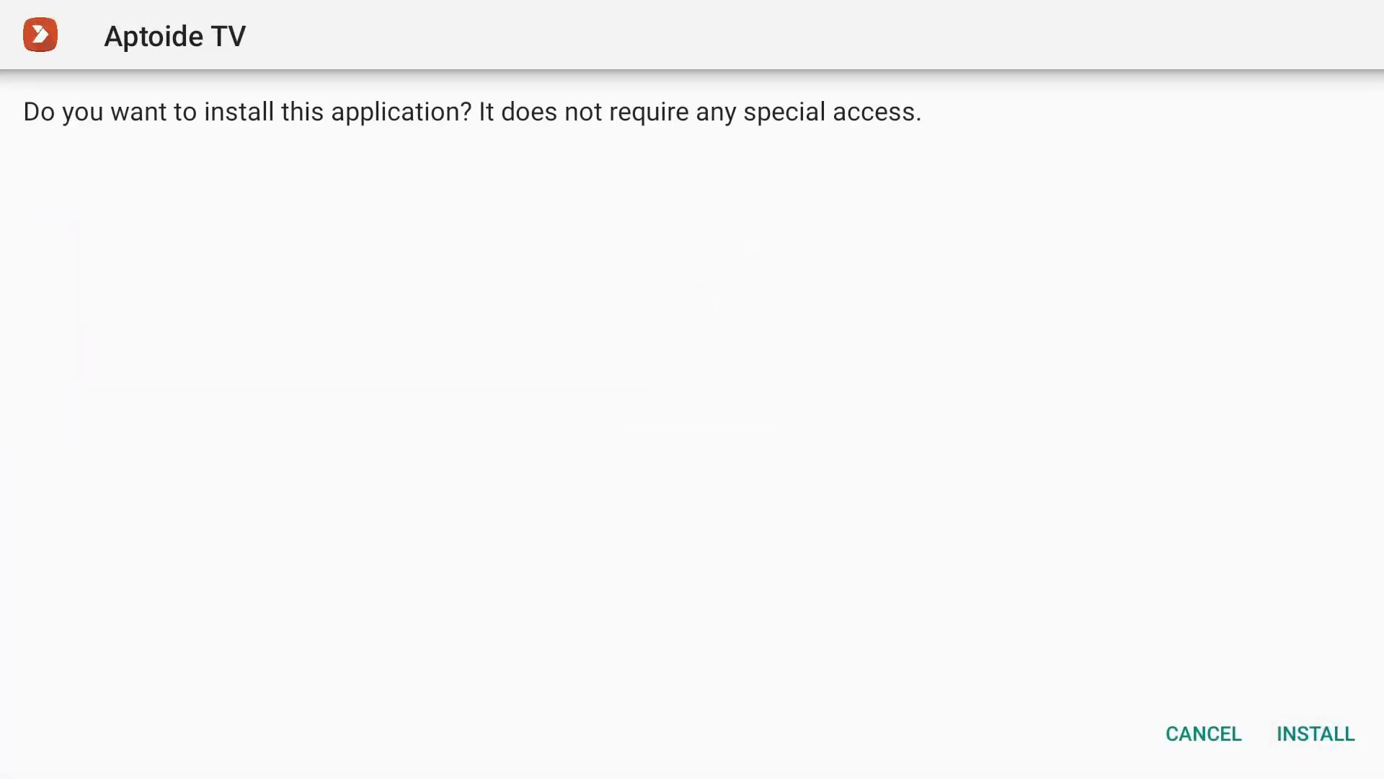
- Install Aptoide TV 5.0.2, open it, and dismiss the What's new notes
{"action": "key", "text": "Right"}
{"action": "key", "text": "Return"}
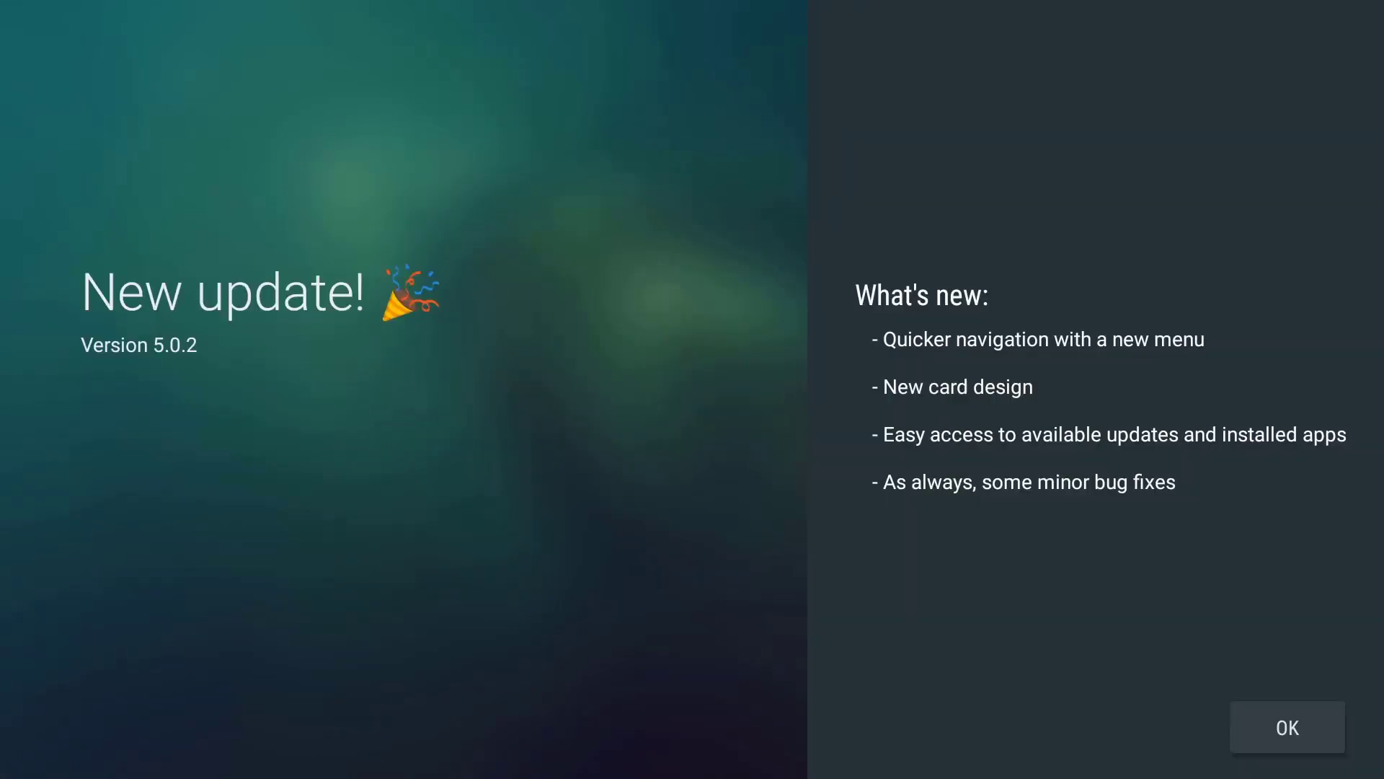
{"action": "key", "text": "Return"}
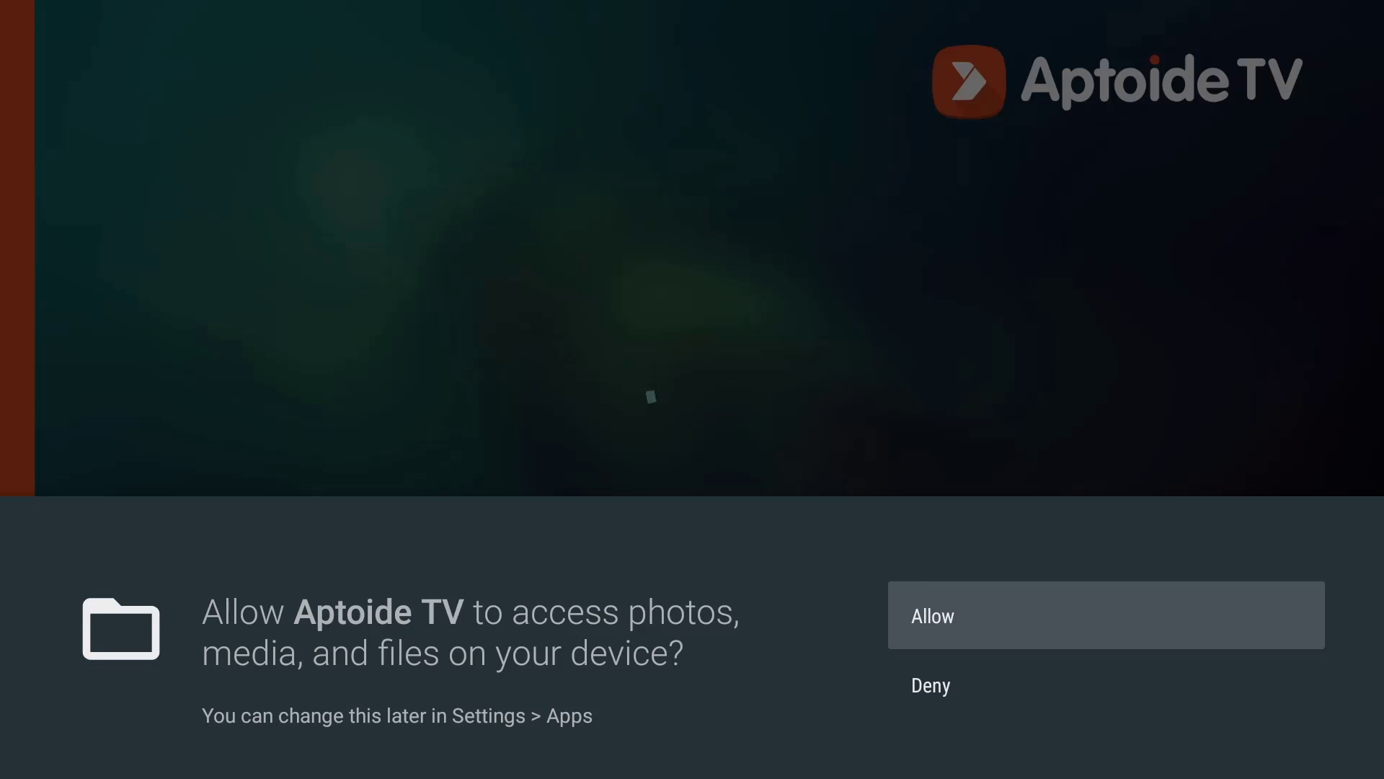
- Allow Aptoide TV file access and browse its sidebar sections and Discover catalogue
{"action": "key", "text": "Return"}
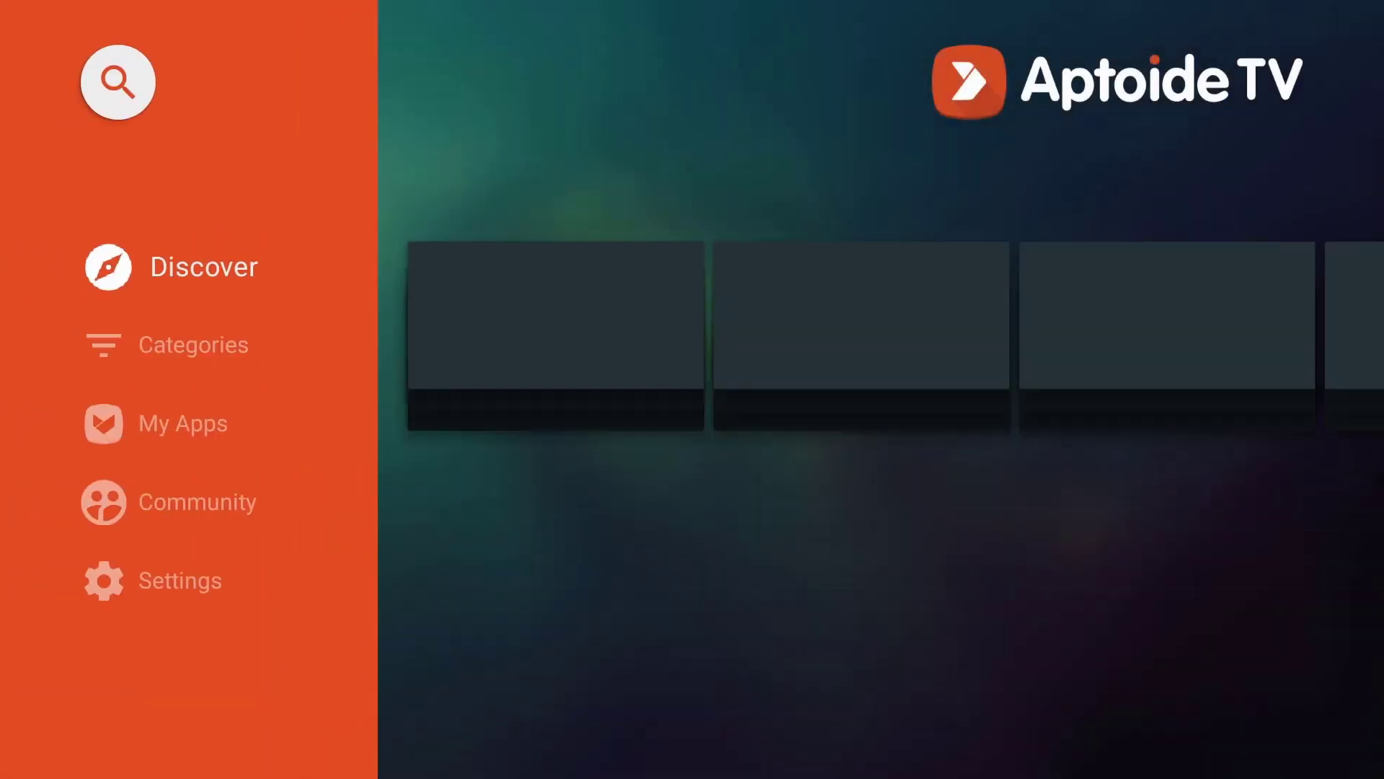
{"action": "key", "text": "Down"}
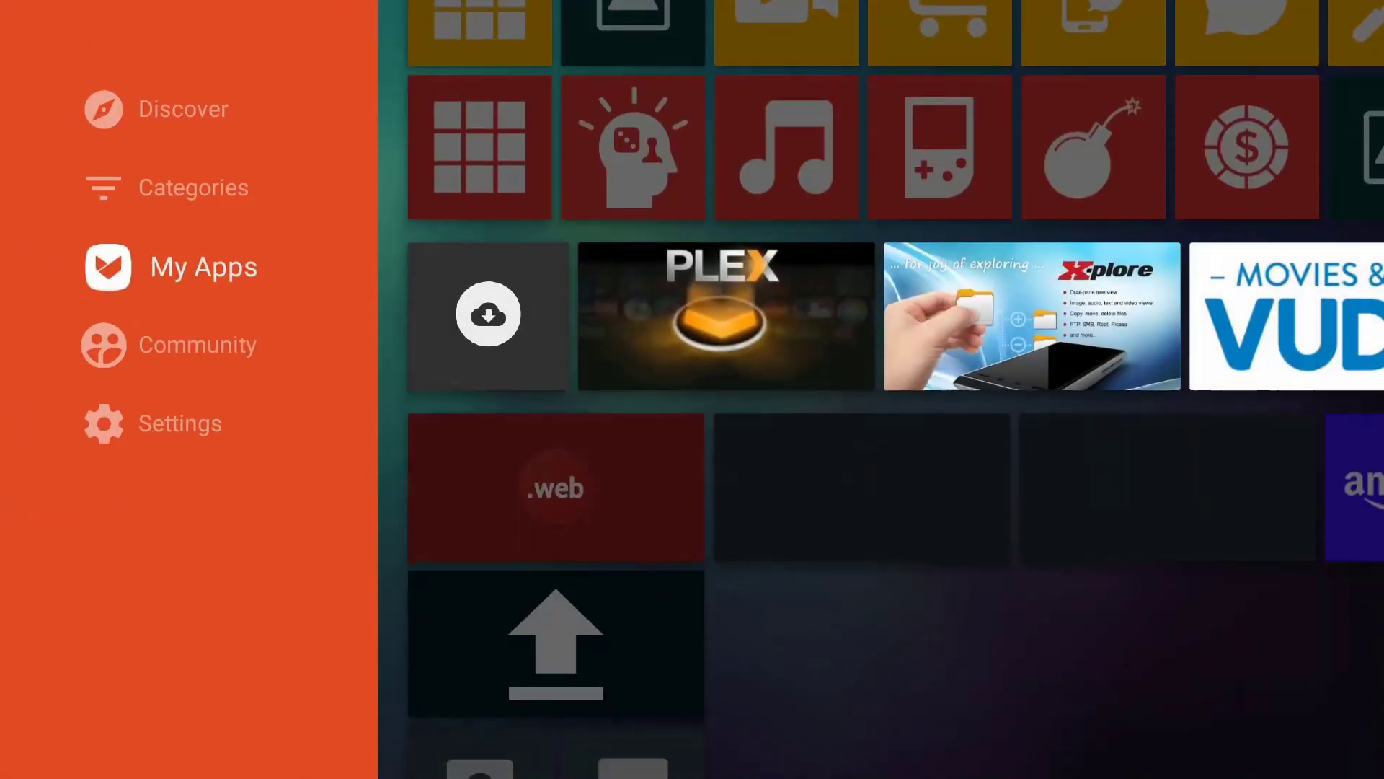
{"action": "key", "text": "Down"}
{"action": "key", "text": "Right"}
{"action": "key", "text": "Left"}
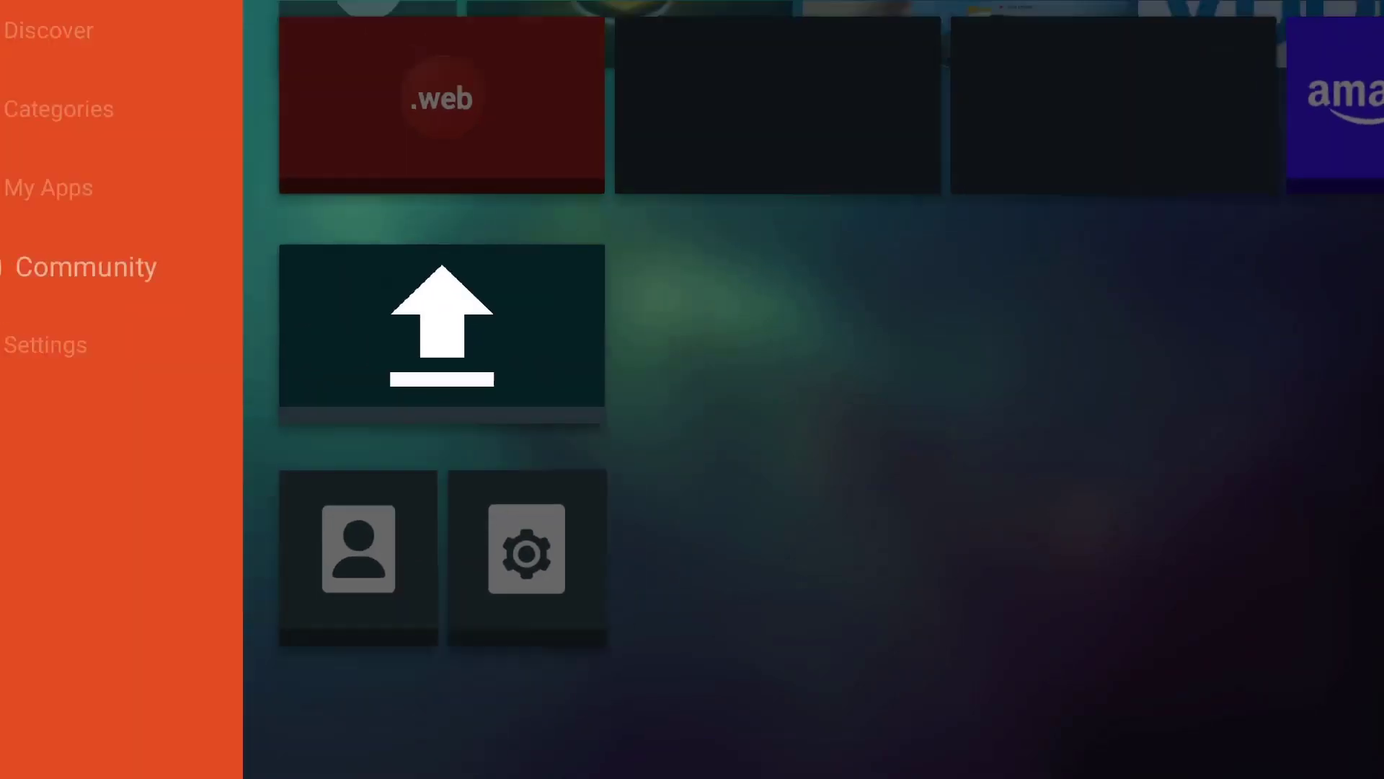
{"action": "key", "text": "Up"}
{"action": "key", "text": "Up"}
{"action": "key", "text": "Up"}
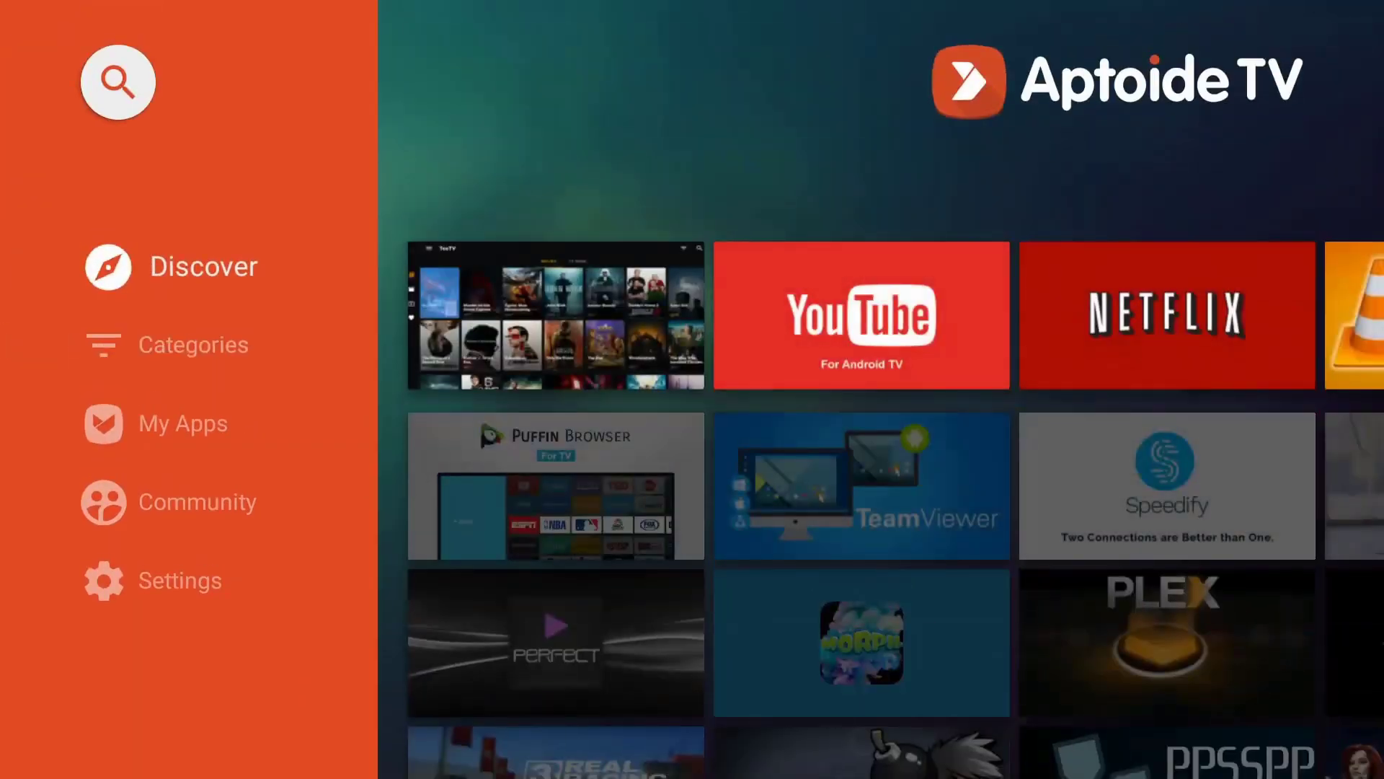
{"action": "key", "text": "Right"}
{"action": "key", "text": "Down"}
{"action": "key", "text": "Down"}
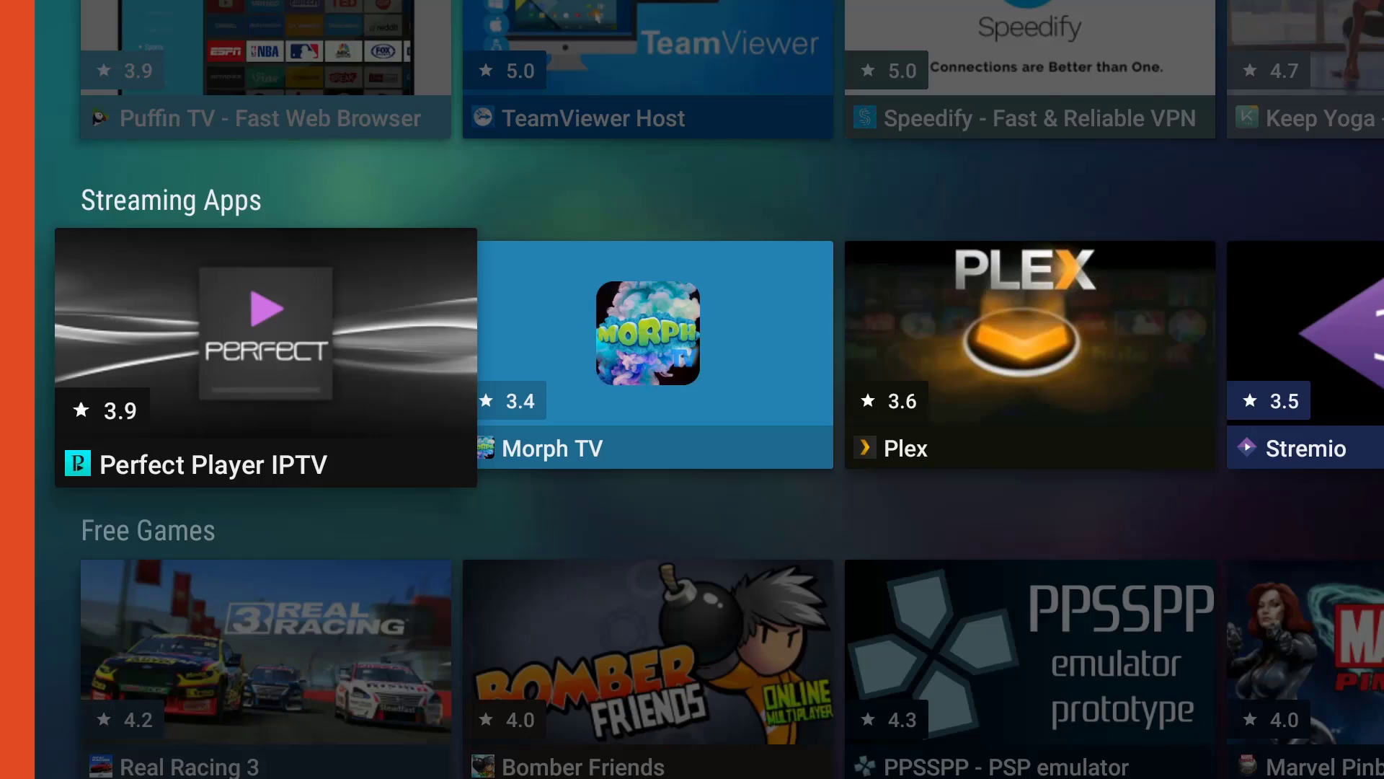
- Switch back to X-plore via Recents and select com.aot.filelinked (2).apk
{"action": "key", "text": "alt+Tab"}
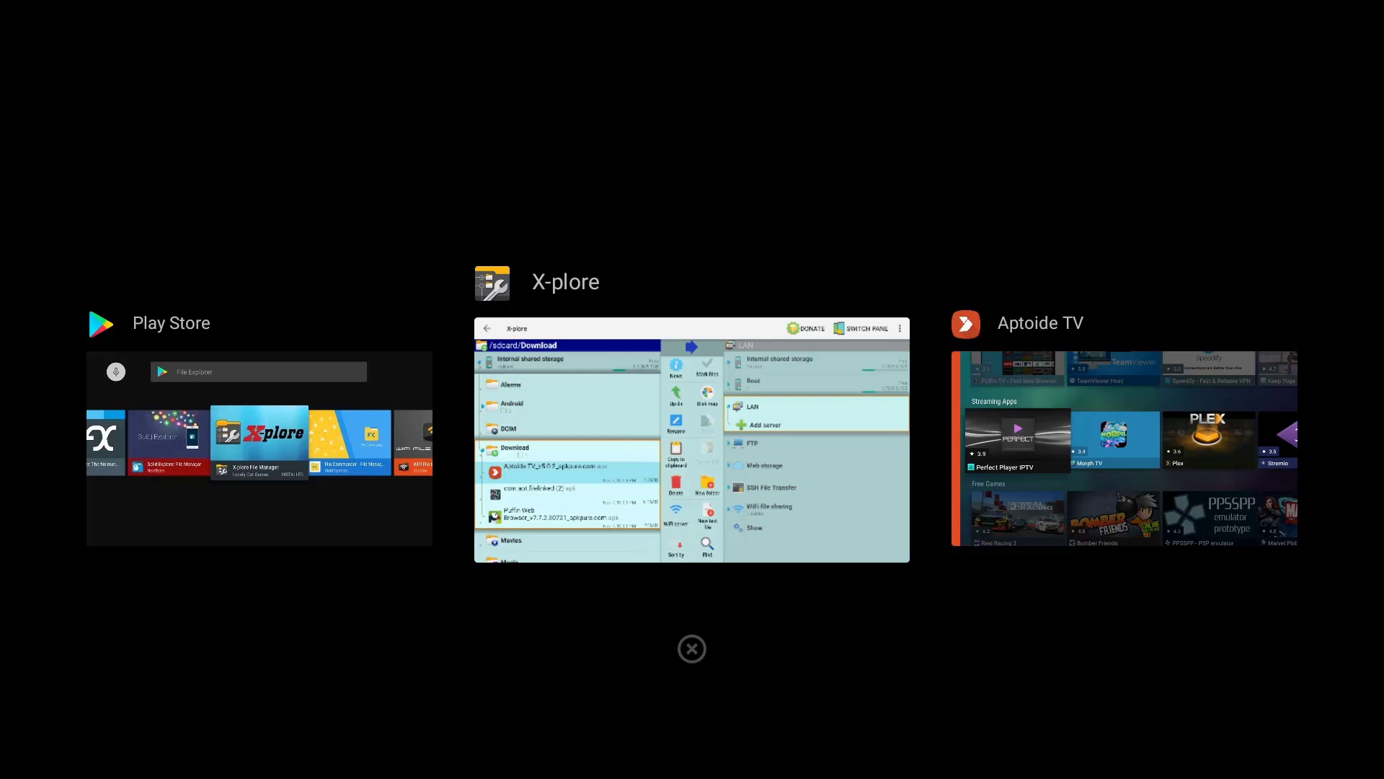
{"action": "key", "text": "Return"}
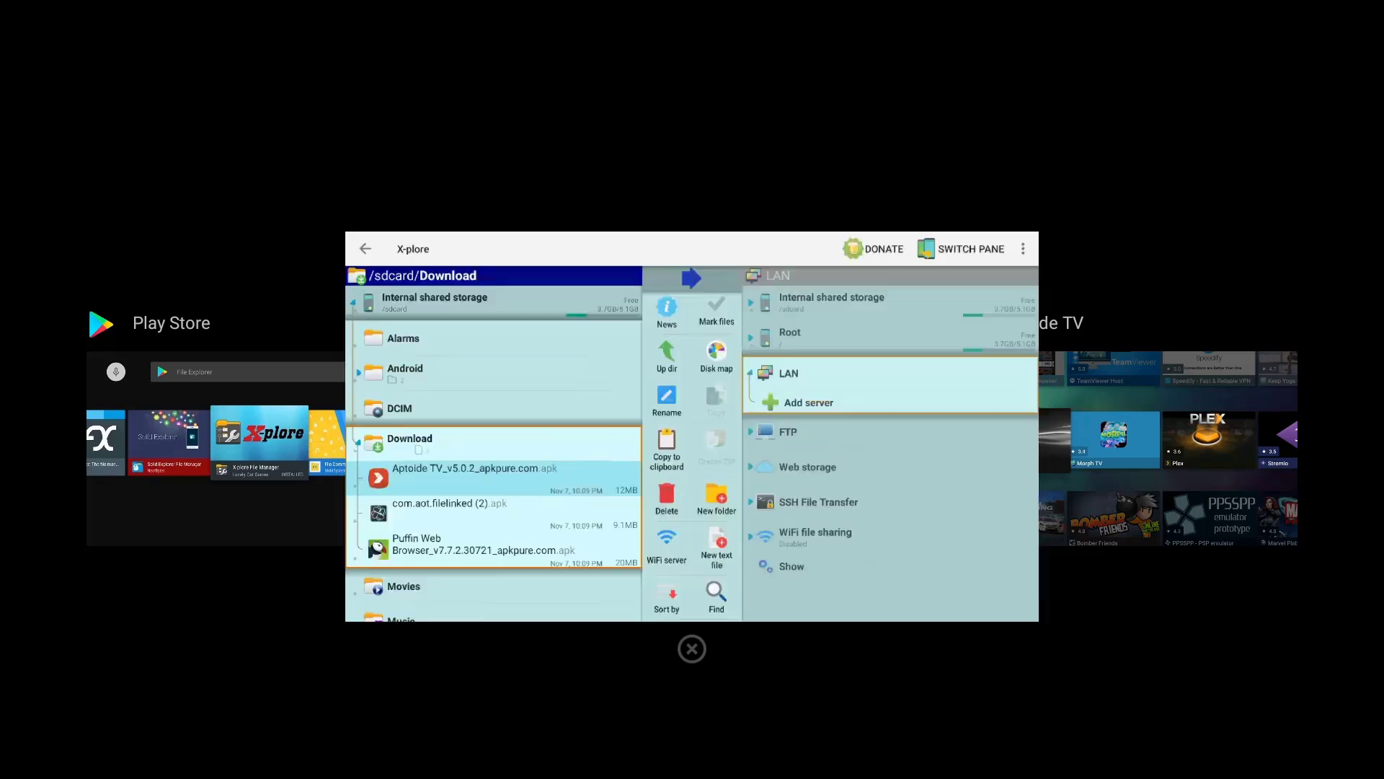
{"action": "key", "text": "Down"}
{"action": "key", "text": "Up"}
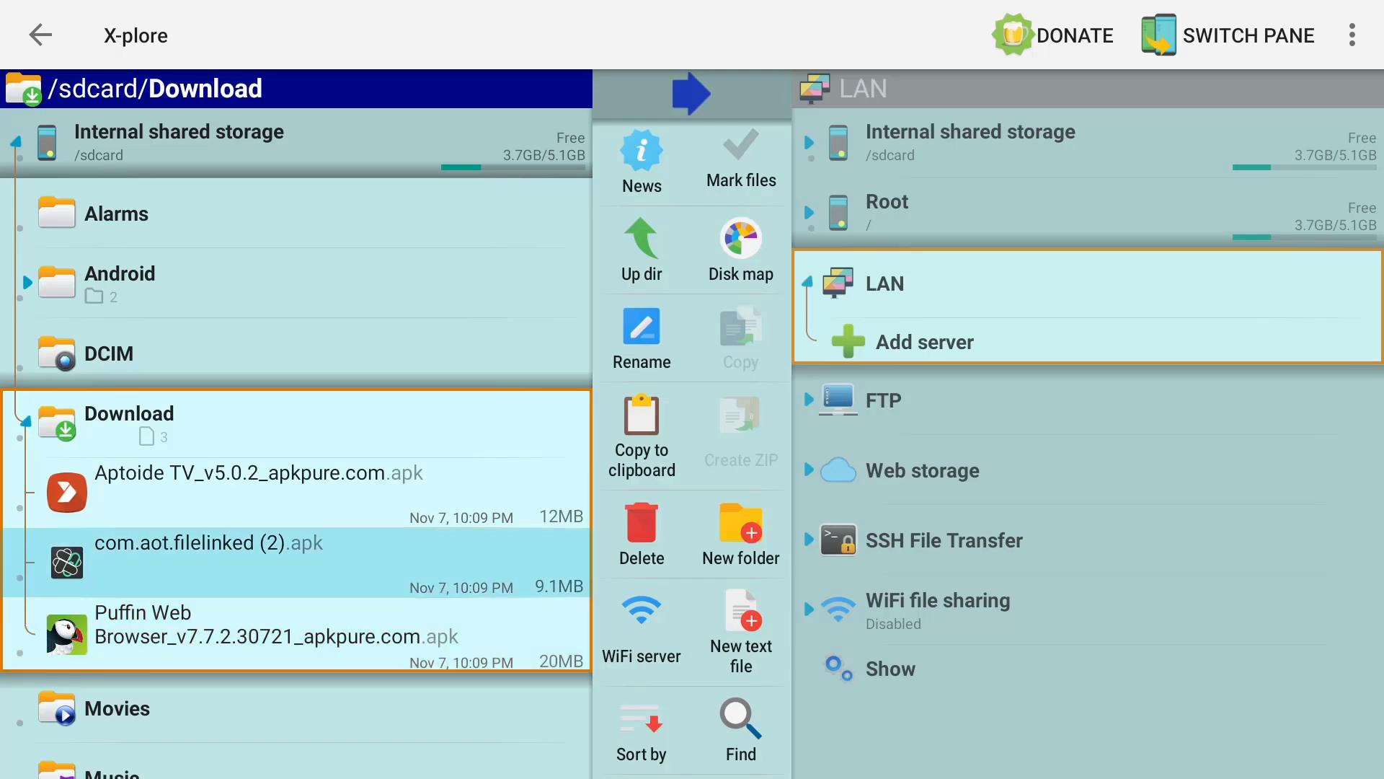
- Install Filelinked from its APK and open it to the code-entry screen
{"action": "key", "text": "Return"}
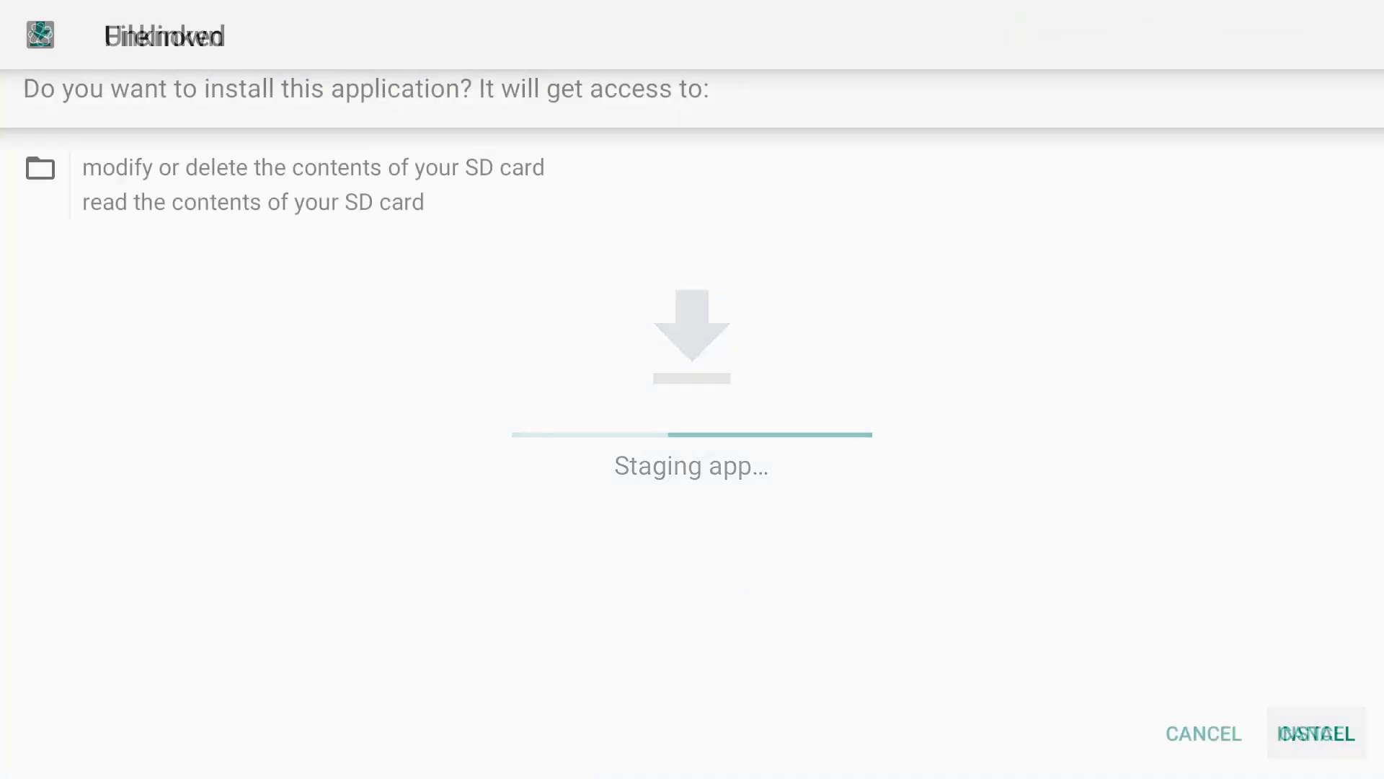
{"action": "key", "text": "Down"}
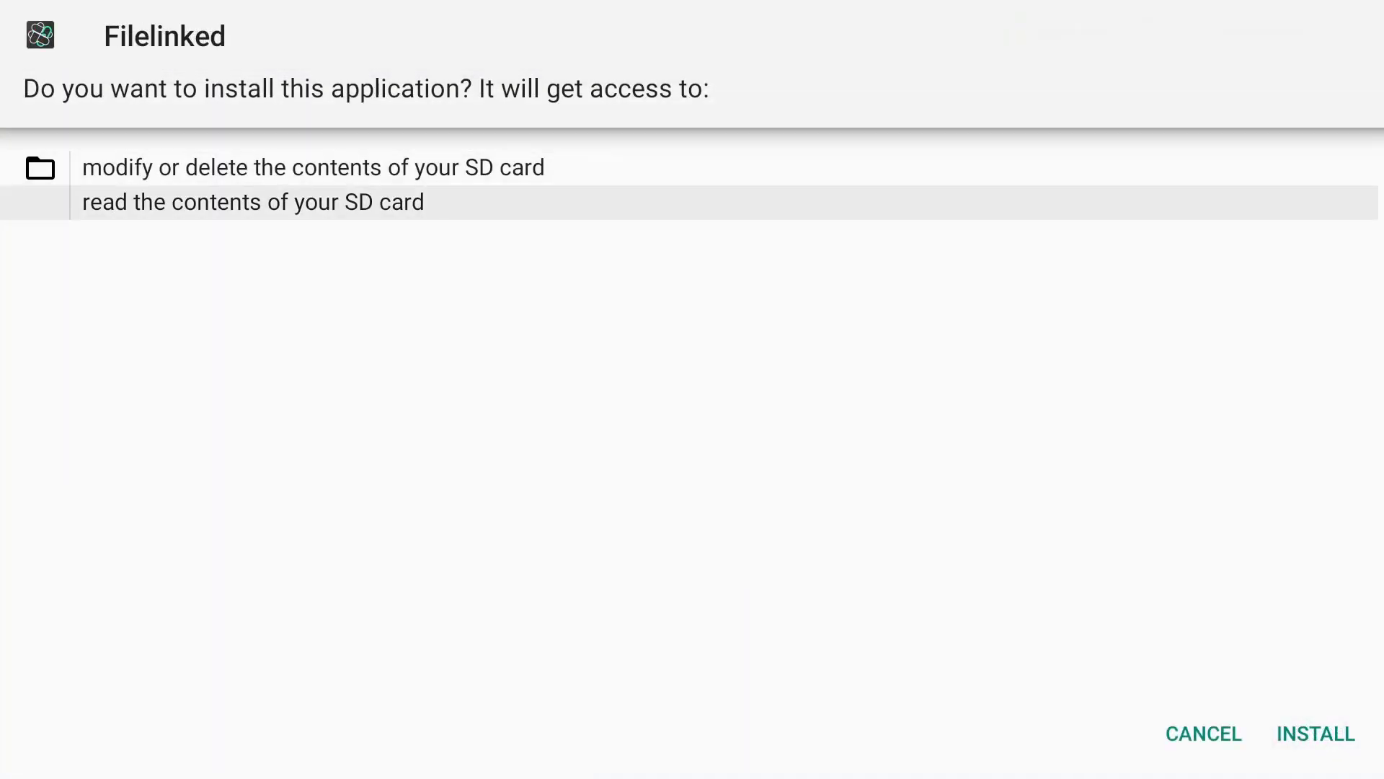
{"action": "key", "text": "Down"}
{"action": "key", "text": "Right"}
{"action": "key", "text": "Return"}
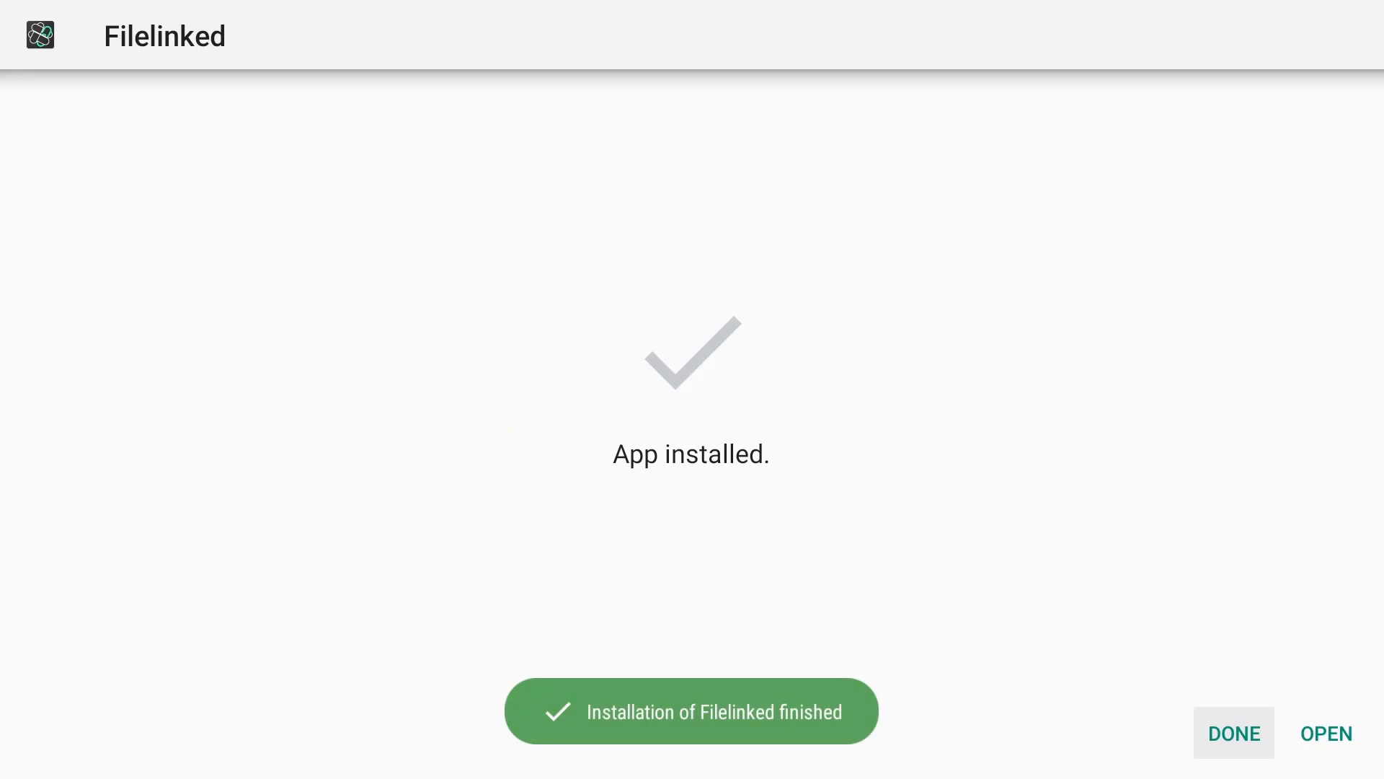
{"action": "key", "text": "Right"}
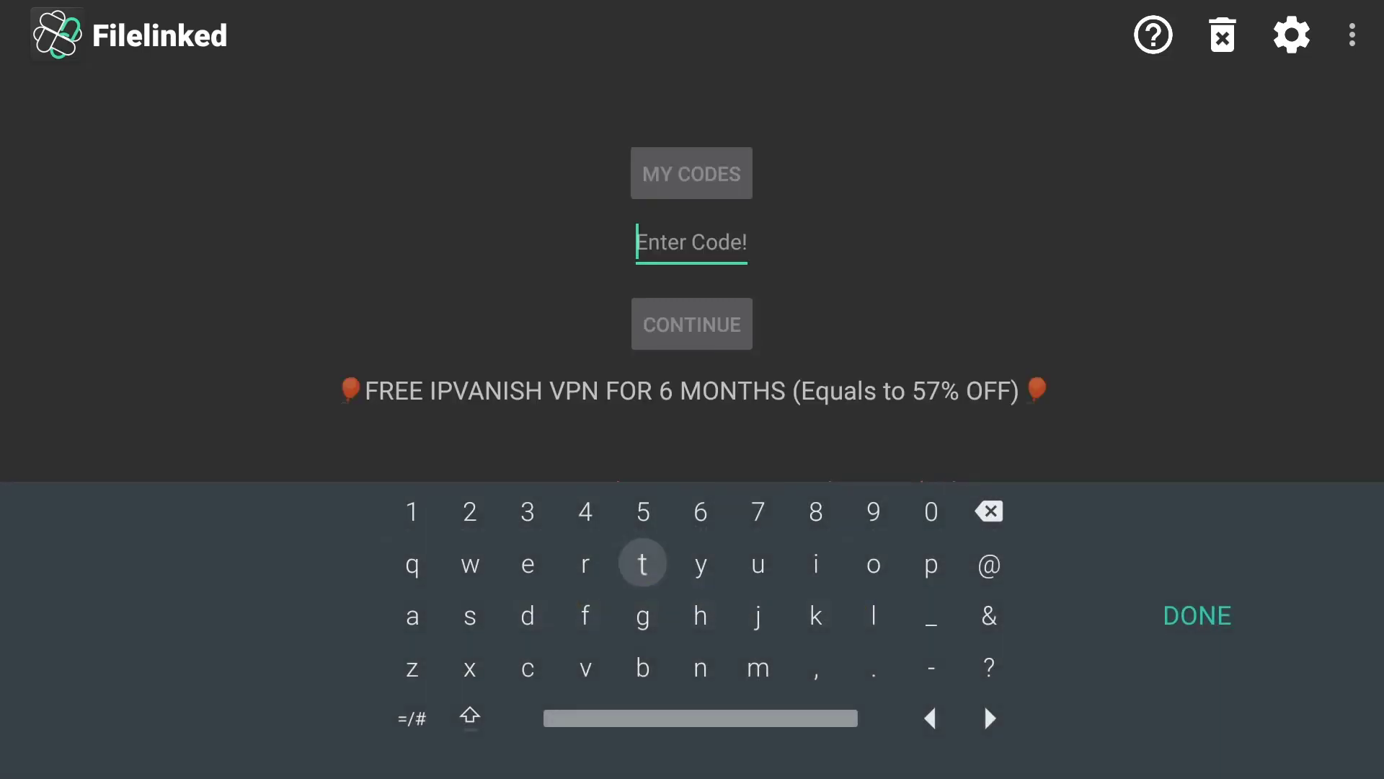
- Dismiss the on-screen keyboard in Filelinked
{"action": "key", "text": "Escape"}
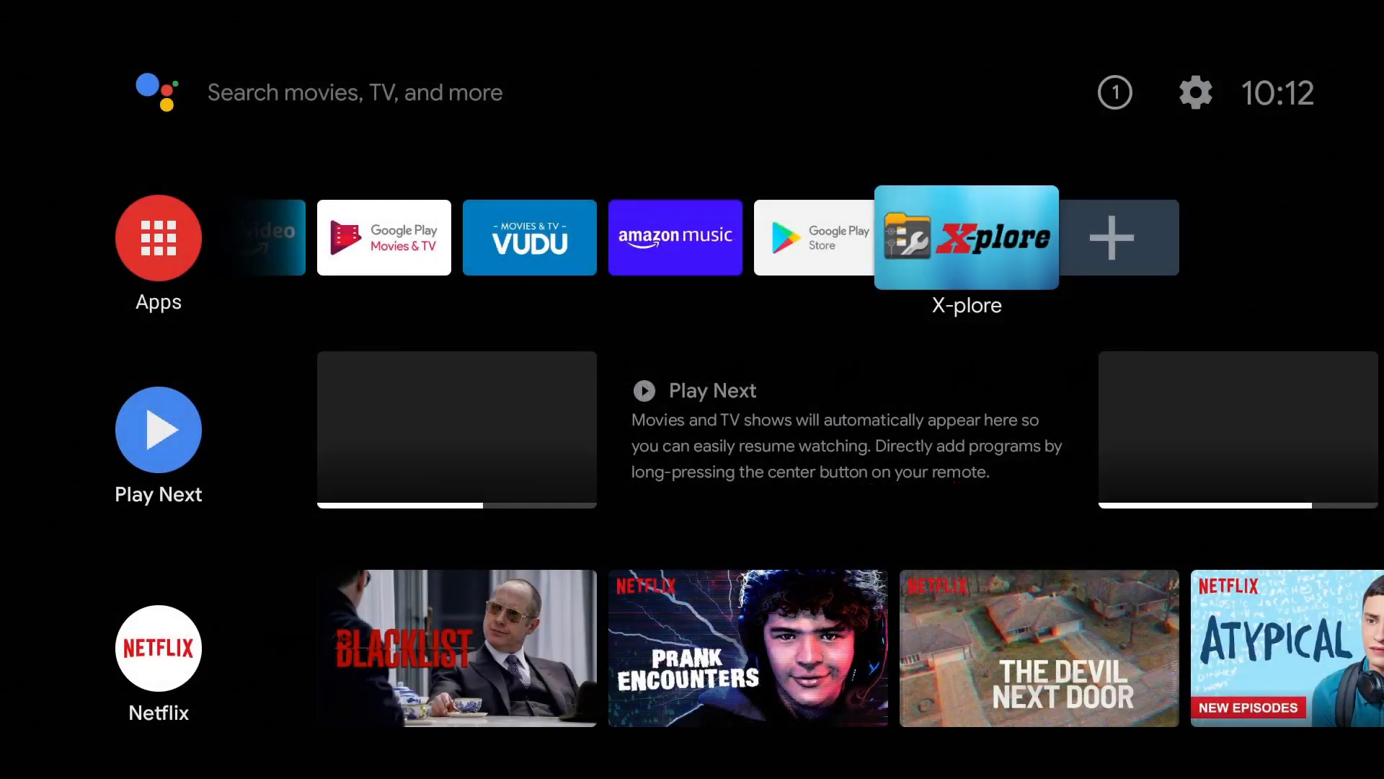
{"action": "key", "text": "Return"}
{"action": "key", "text": "Down"}
{"action": "key", "text": "Down"}
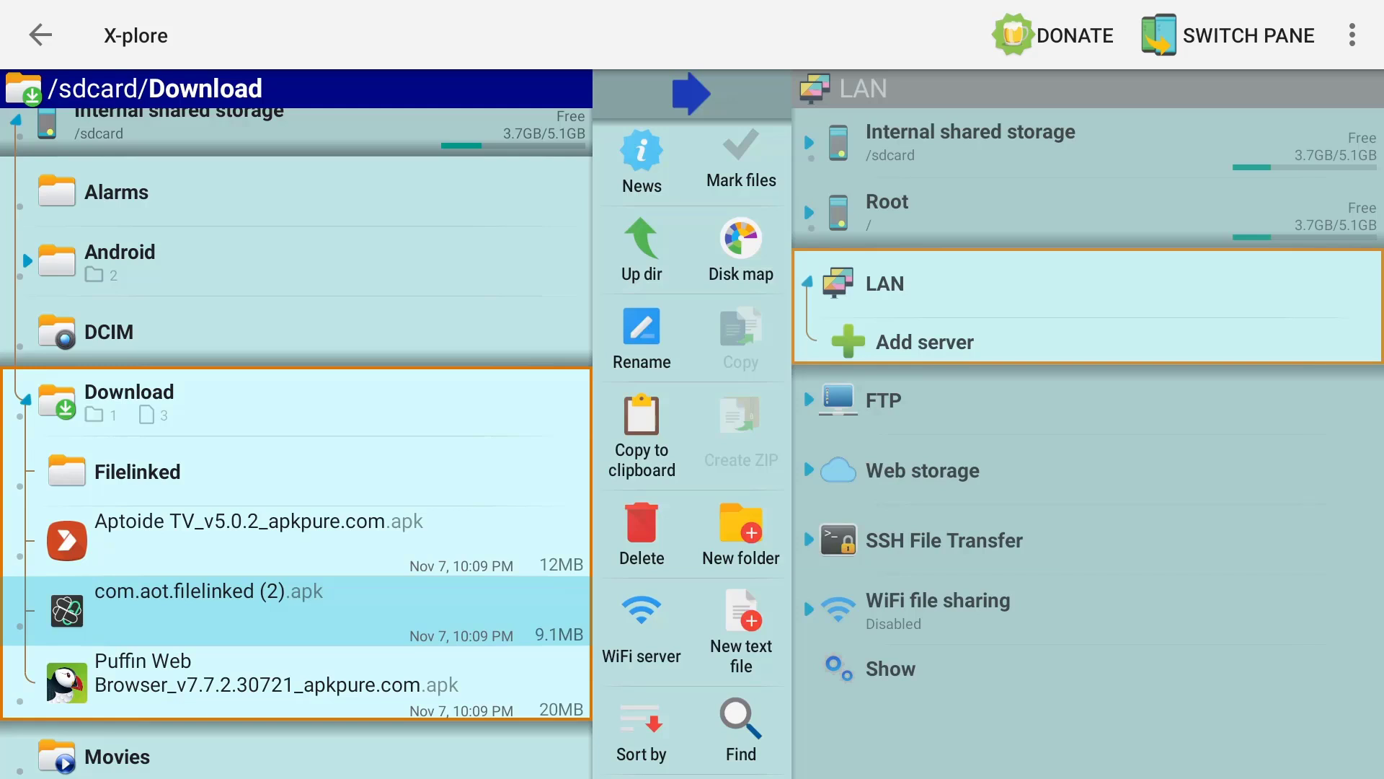
{"action": "left_click", "coordinate": [288, 681]}
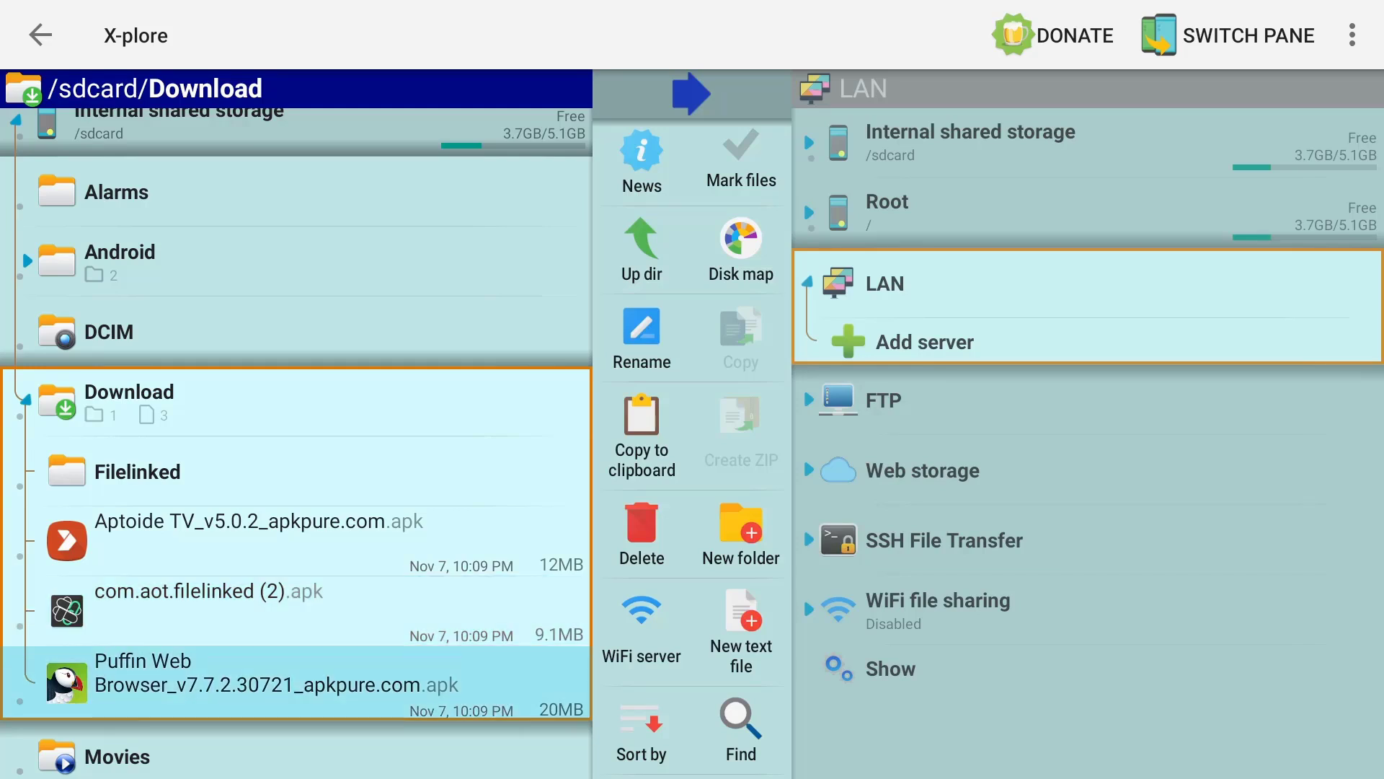
{"action": "key", "text": "Home"}
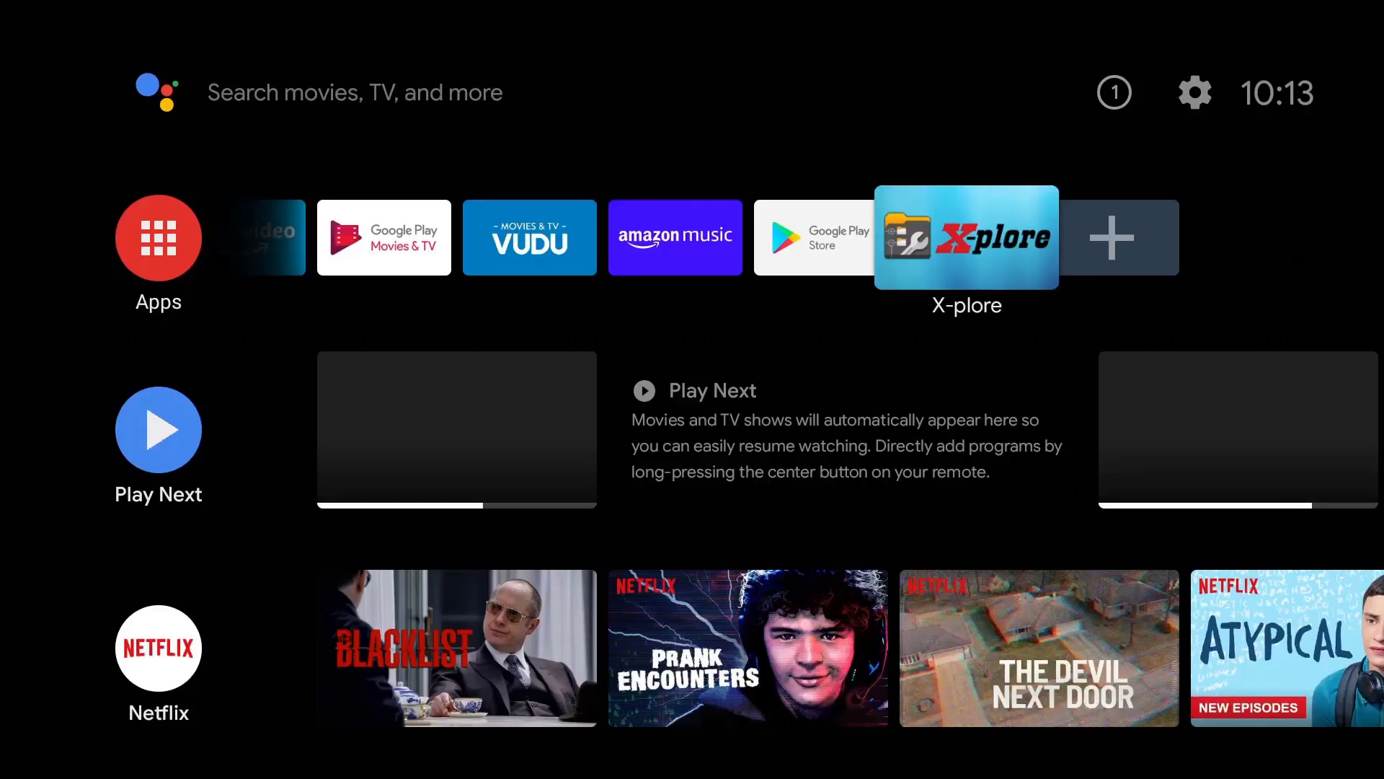
{"action": "key", "text": "Left"}
{"action": "key", "text": "Left"}
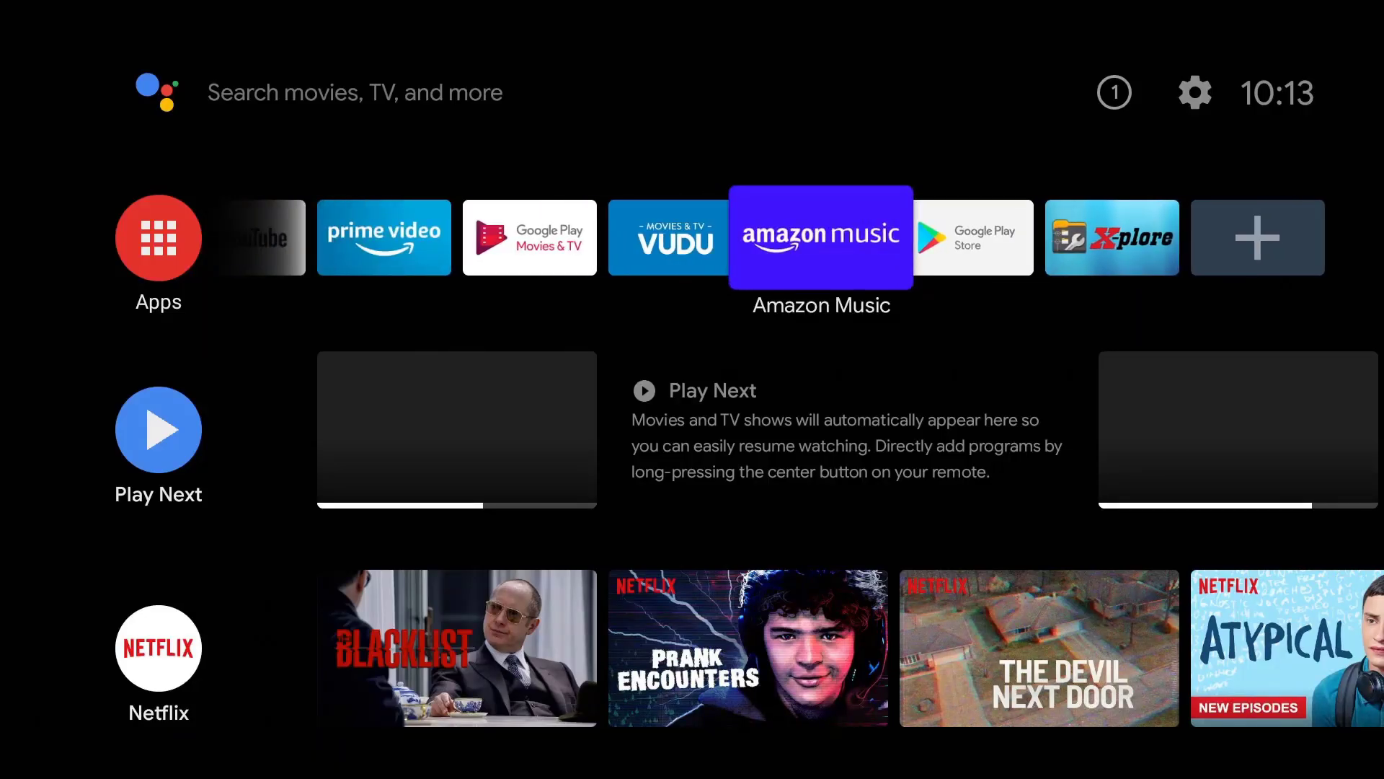
{"action": "key", "text": "Right"}
{"action": "key", "text": "Up"}
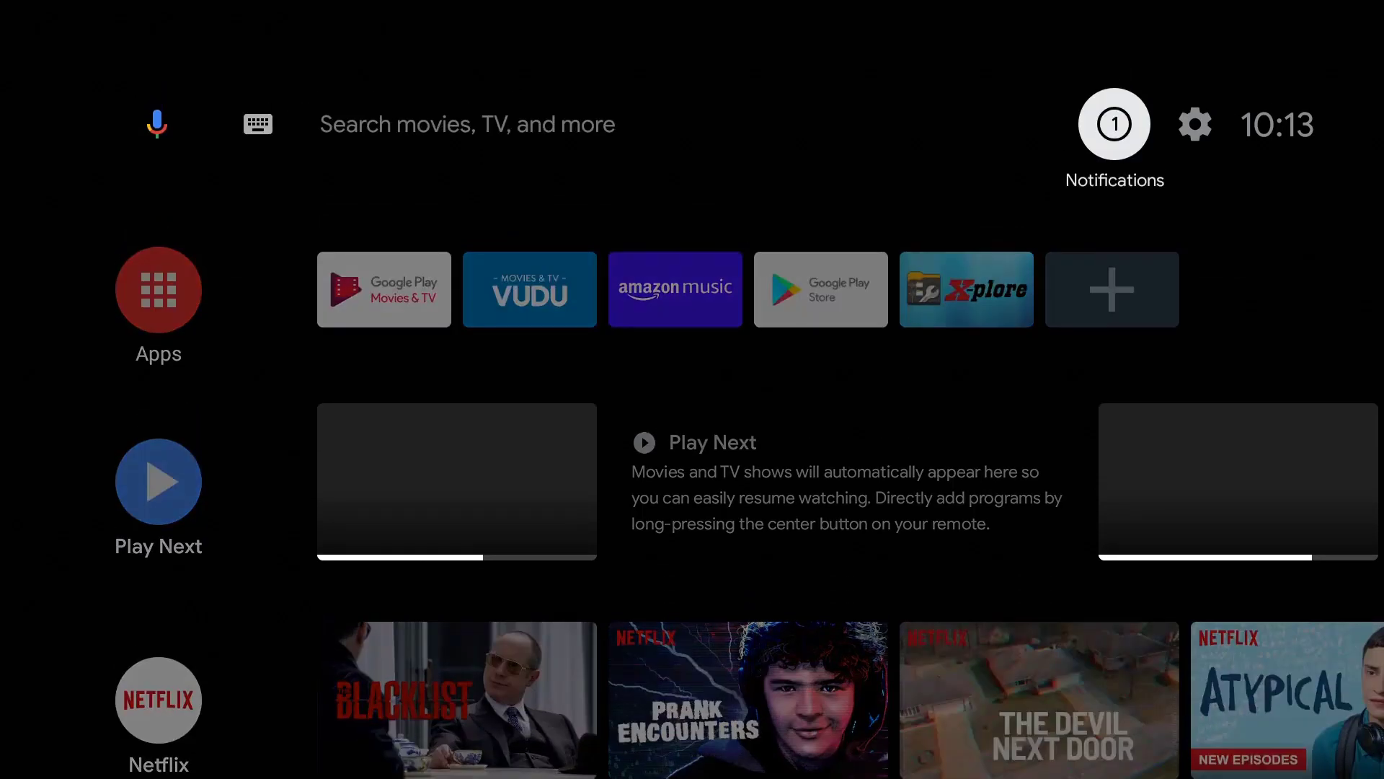
{"action": "key", "text": "Right"}
{"action": "key", "text": "Return"}
{"action": "key", "text": "Down"}
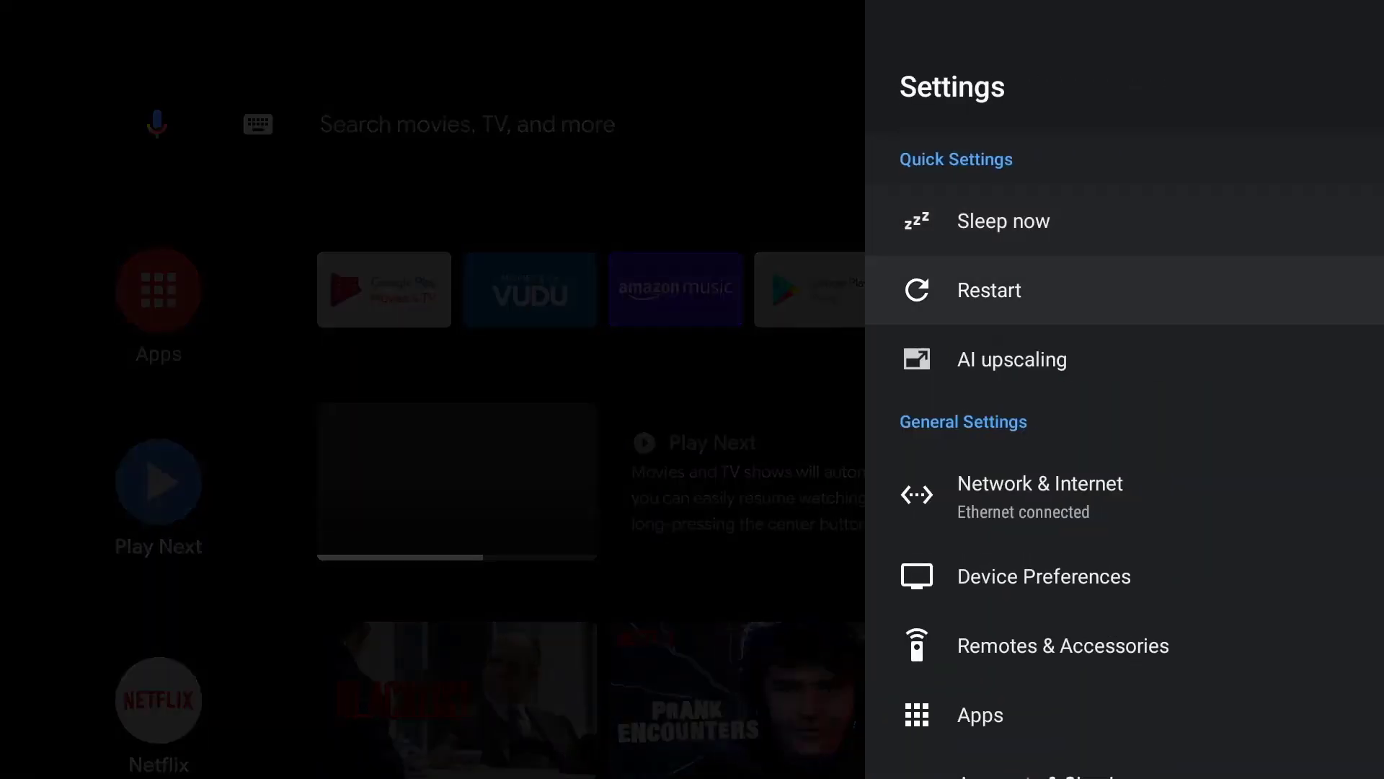
{"action": "key", "text": "Up"}
{"action": "key", "text": "Down"}
{"action": "key", "text": "Down"}
{"action": "key", "text": "Down"}
{"action": "key", "text": "Up"}
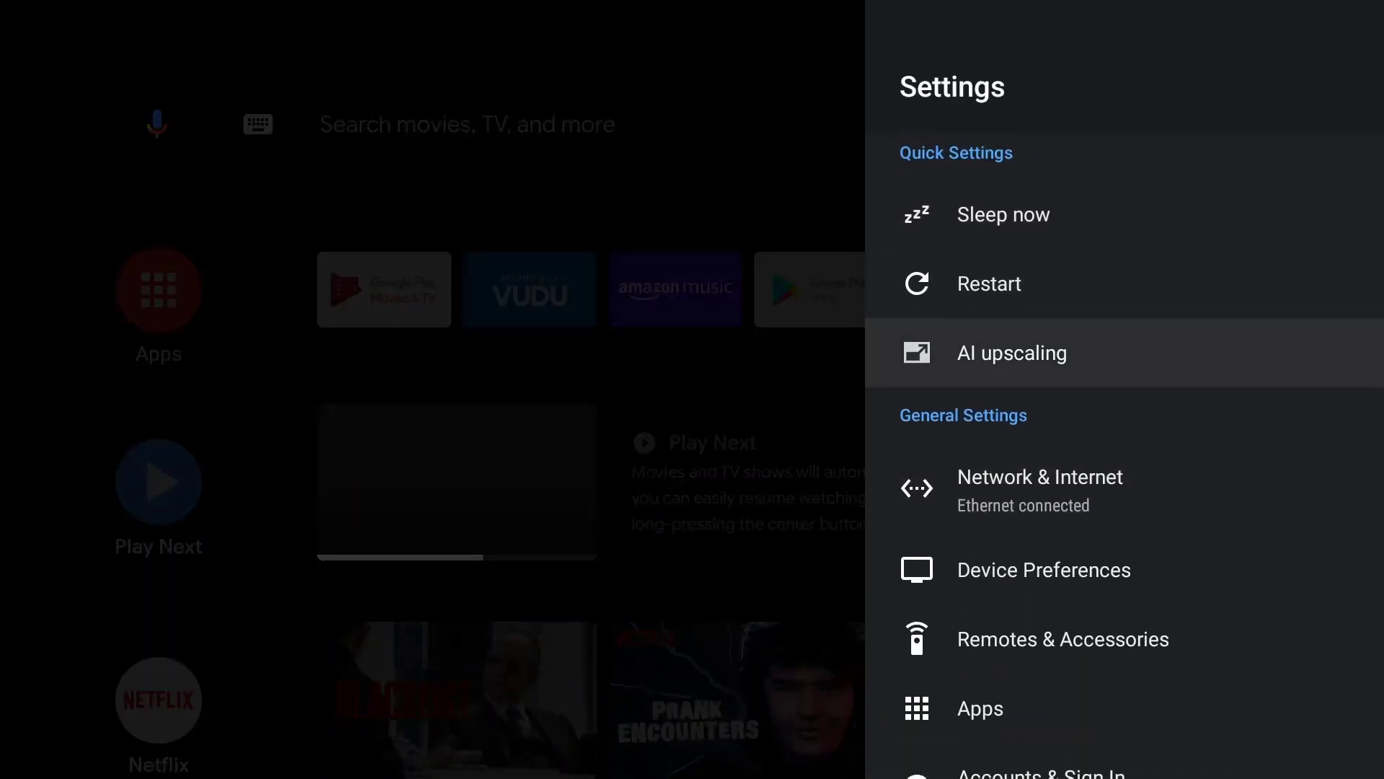
{"action": "key", "text": "Up"}
{"action": "key", "text": "Up"}
{"action": "key", "text": "Down"}
{"action": "key", "text": "Down"}
{"action": "key", "text": "Down"}
{"action": "key", "text": "Down"}
{"action": "key", "text": "Down"}
{"action": "key", "text": "Down"}
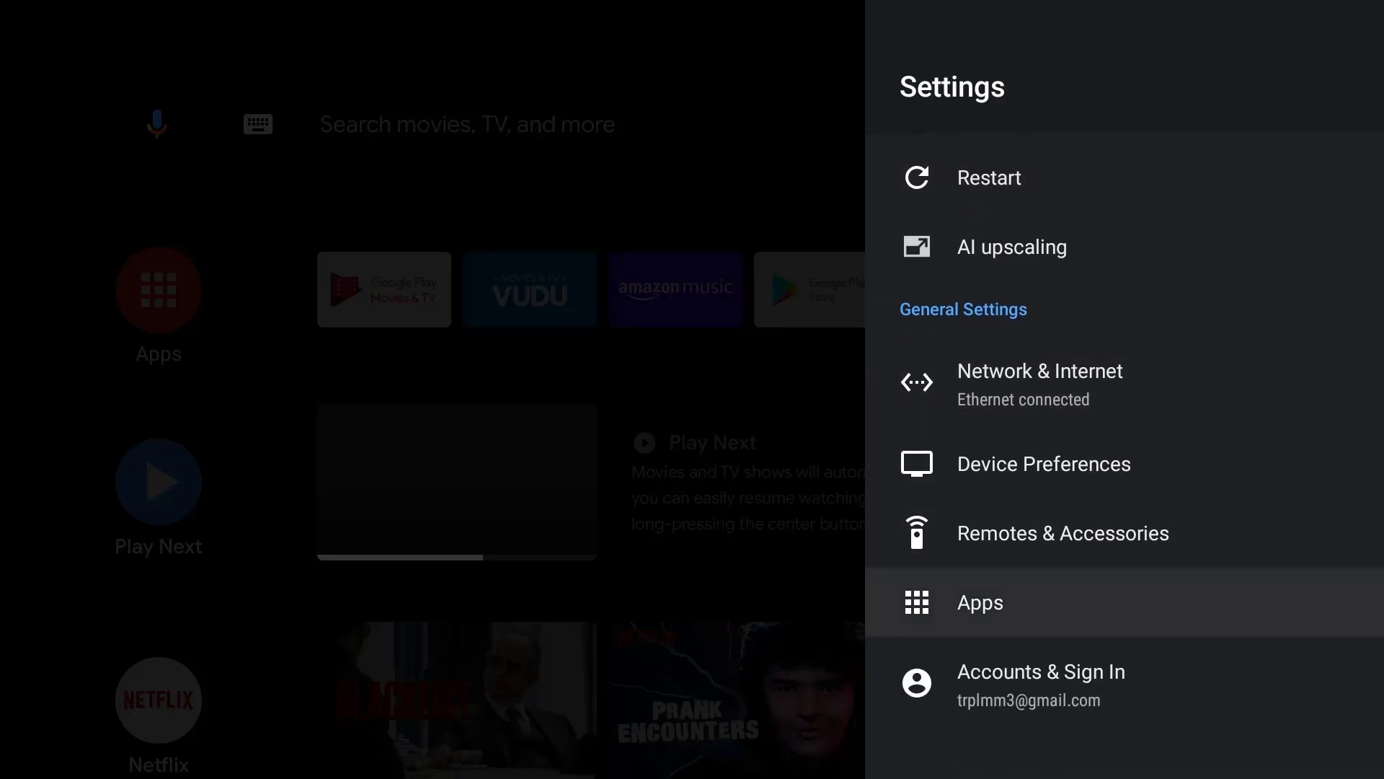
{"action": "key", "text": "Return"}
{"action": "key", "text": "Down"}
{"action": "key", "text": "Down"}
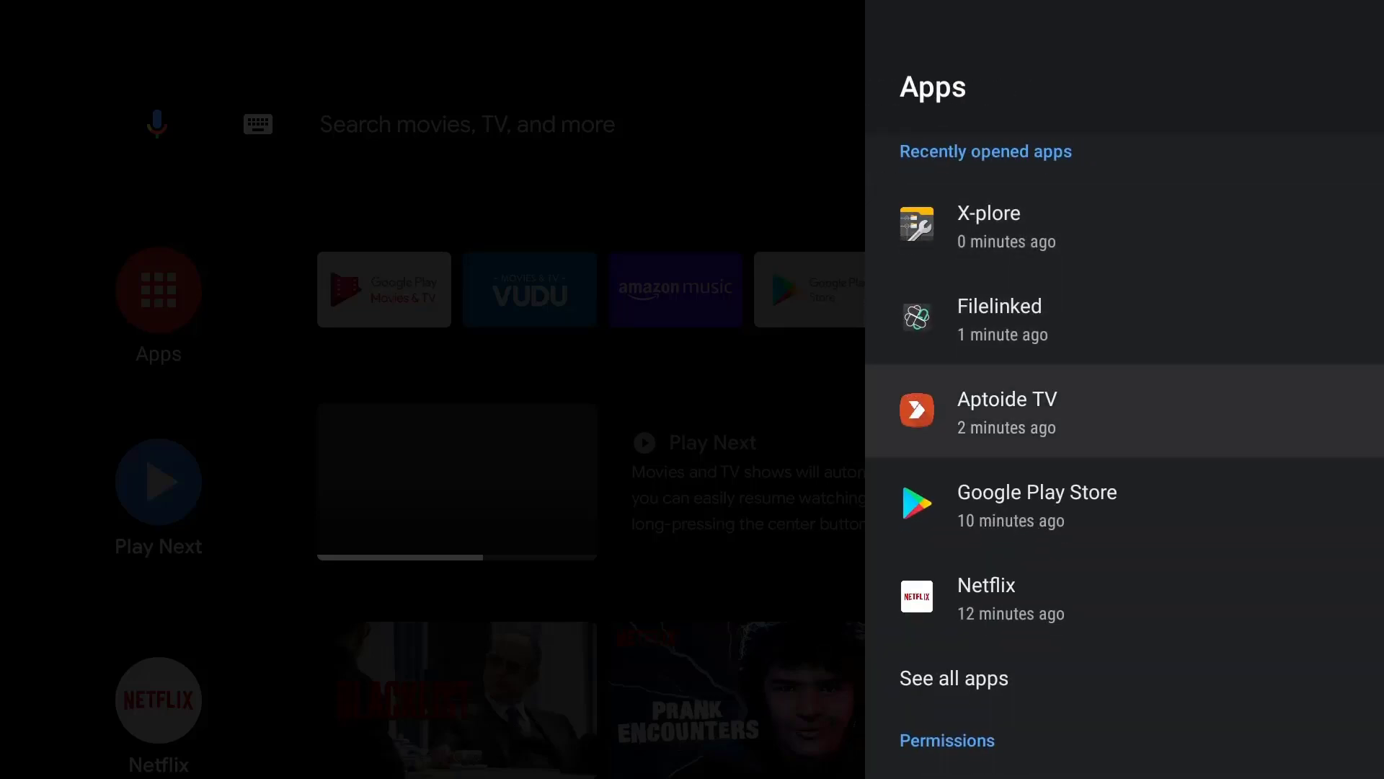
{"action": "key", "text": "Down"}
{"action": "key", "text": "Down"}
{"action": "key", "text": "Down"}
{"action": "key", "text": "Return"}
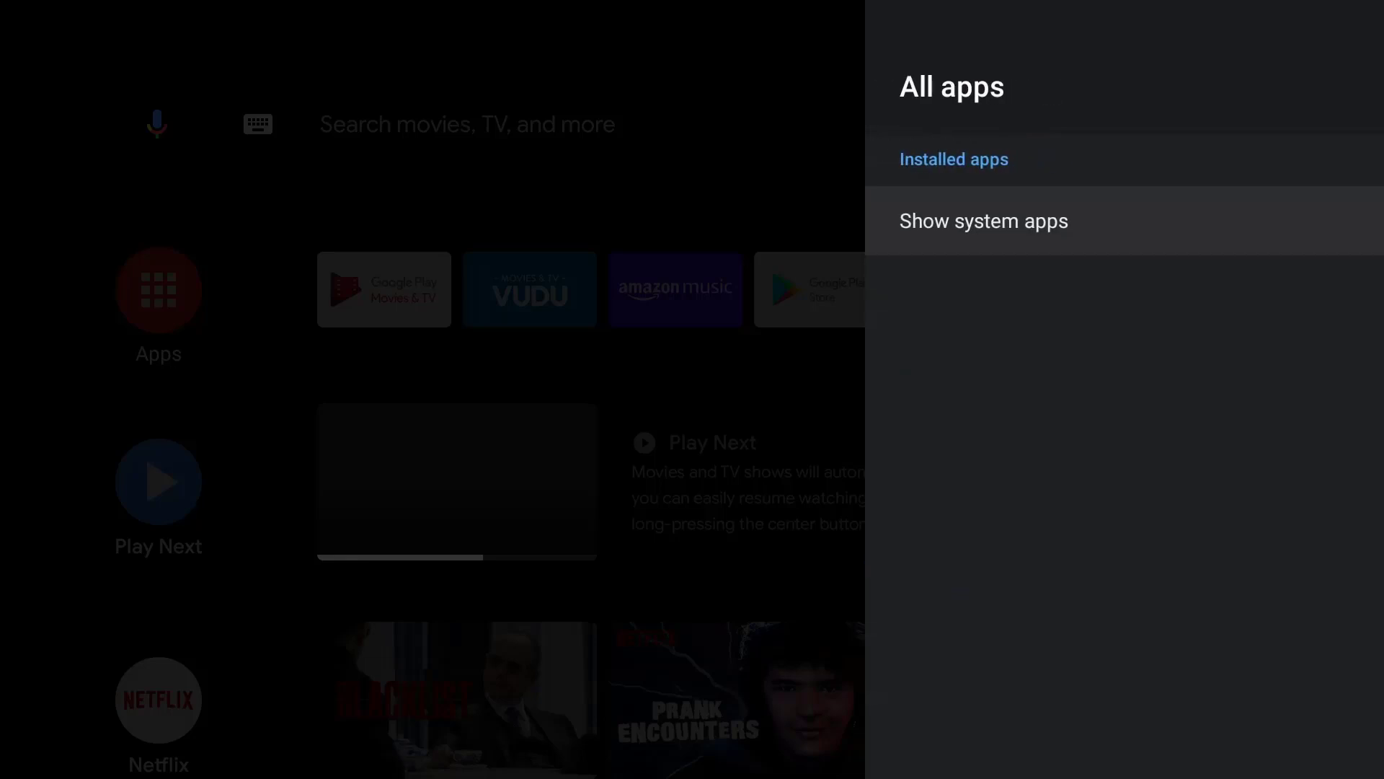
{"action": "key", "text": "Down"}
{"action": "key", "text": "Down"}
{"action": "key", "text": "Down"}
{"action": "key", "text": "Down"}
{"action": "key", "text": "Down"}
{"action": "key", "text": "Down"}
{"action": "key", "text": "Down"}
{"action": "key", "text": "Down"}
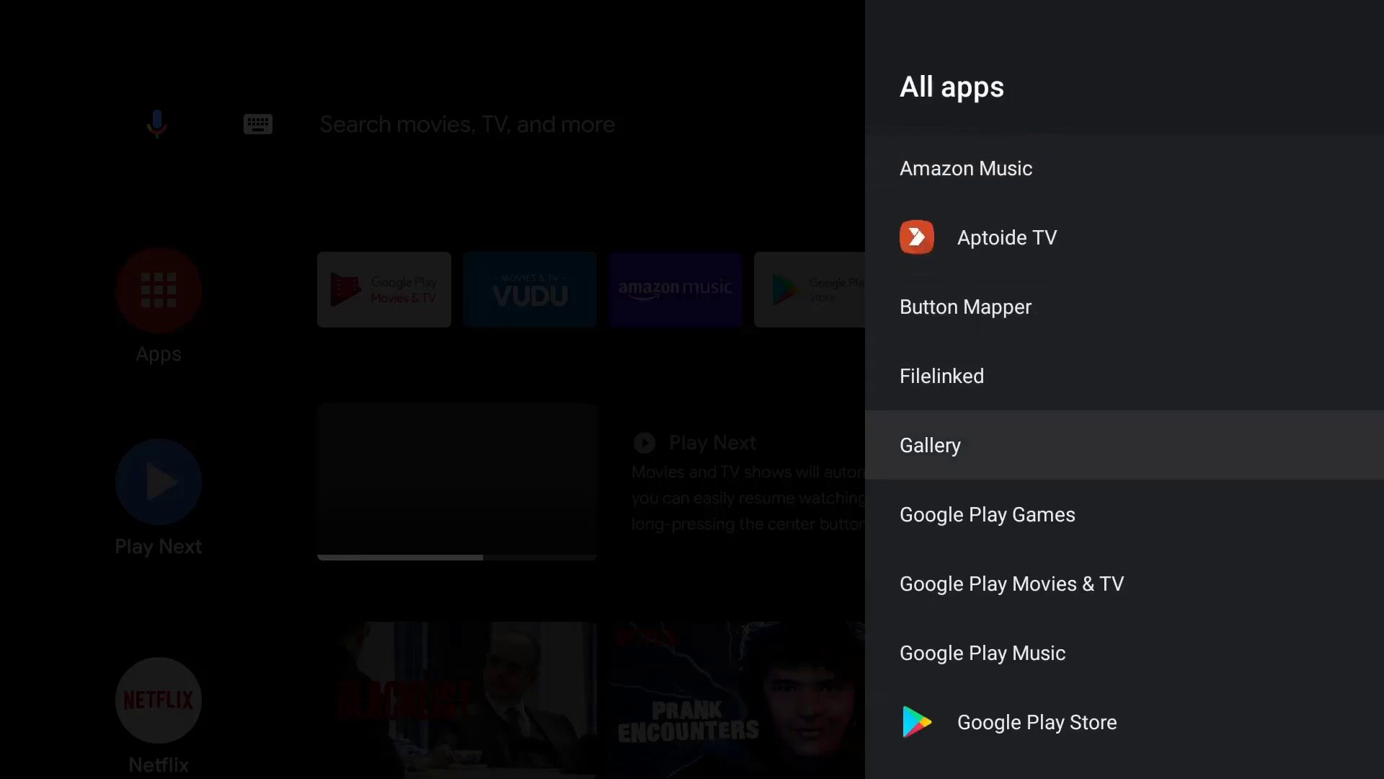
{"action": "key", "text": "Down"}
{"action": "key", "text": "Down"}
{"action": "key", "text": "Down"}
{"action": "key", "text": "Down"}
{"action": "key", "text": "Down"}
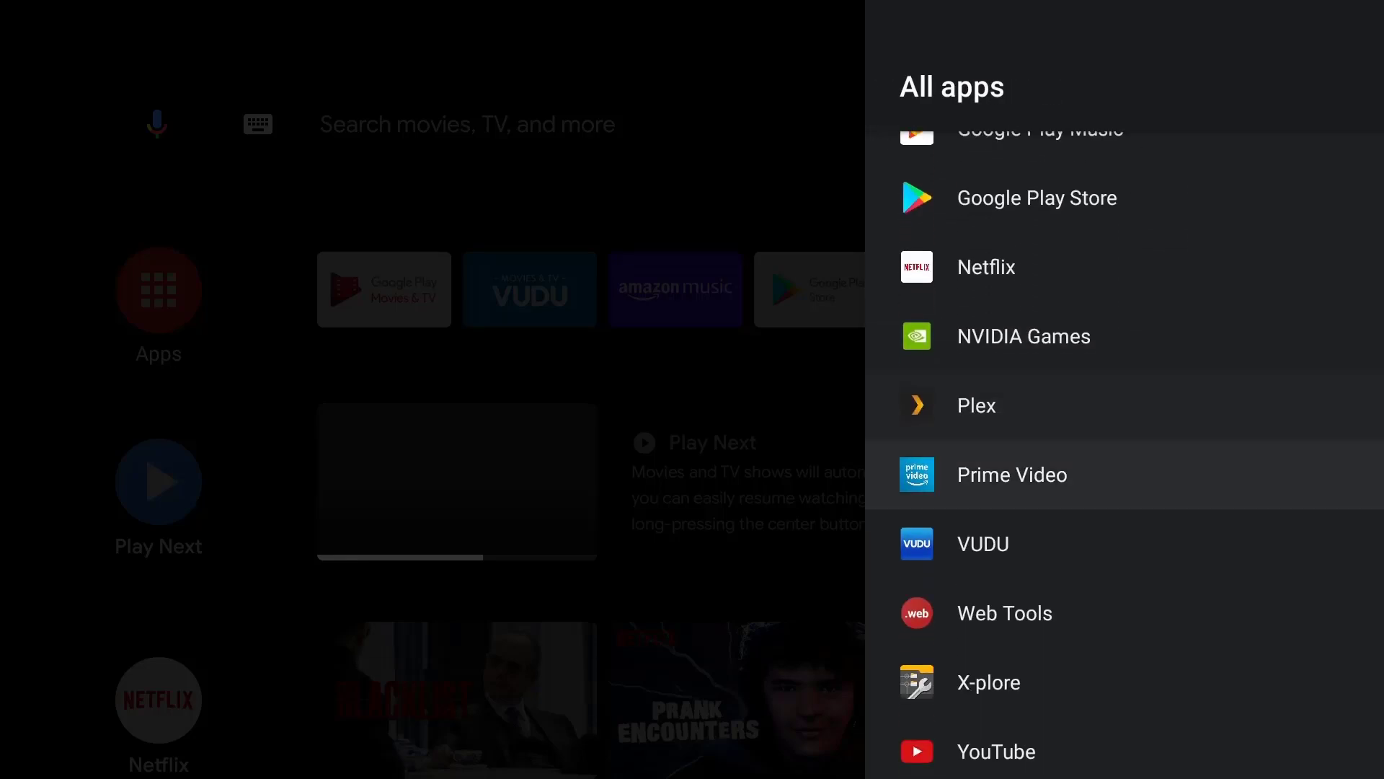
{"action": "key", "text": "Up"}
{"action": "key", "text": "Up"}
{"action": "key", "text": "Up"}
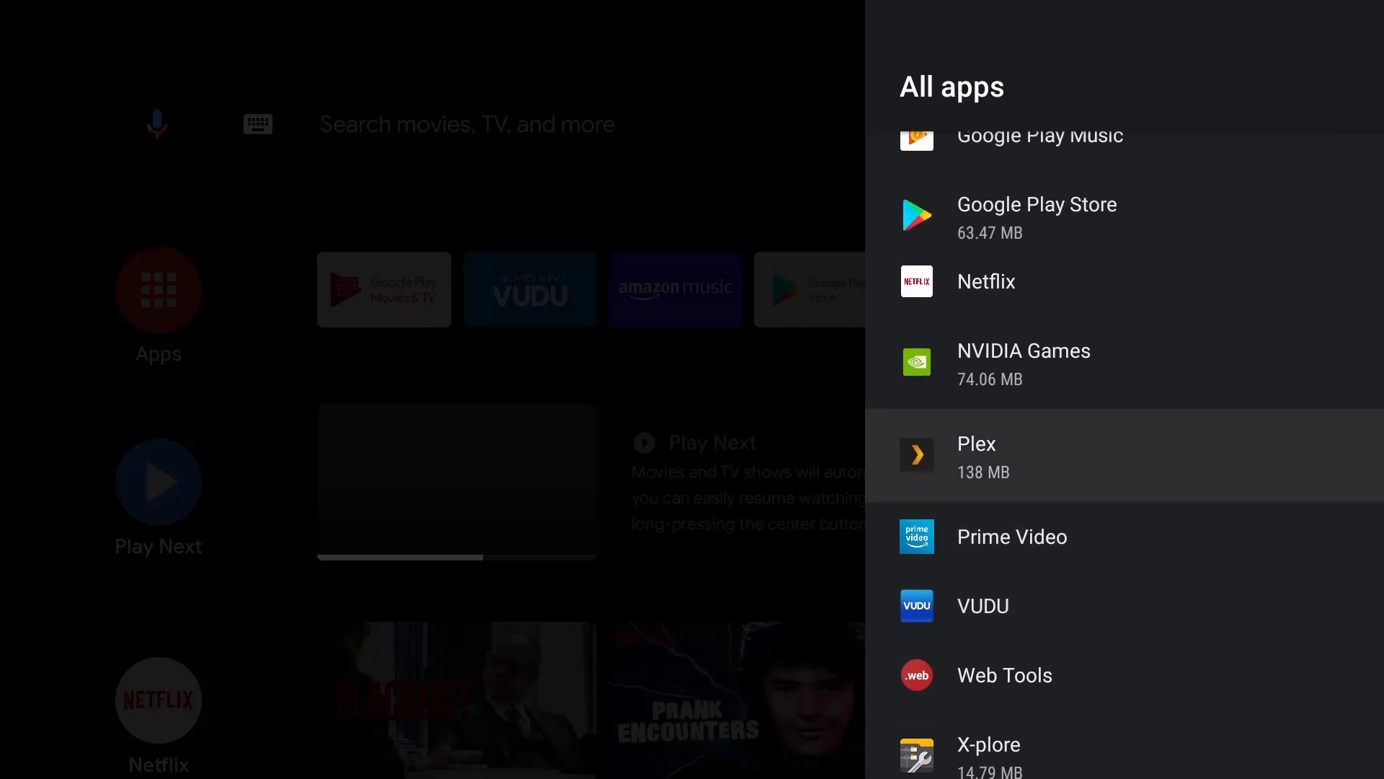
{"action": "key", "text": "Down"}
{"action": "key", "text": "Down"}
{"action": "key", "text": "Down"}
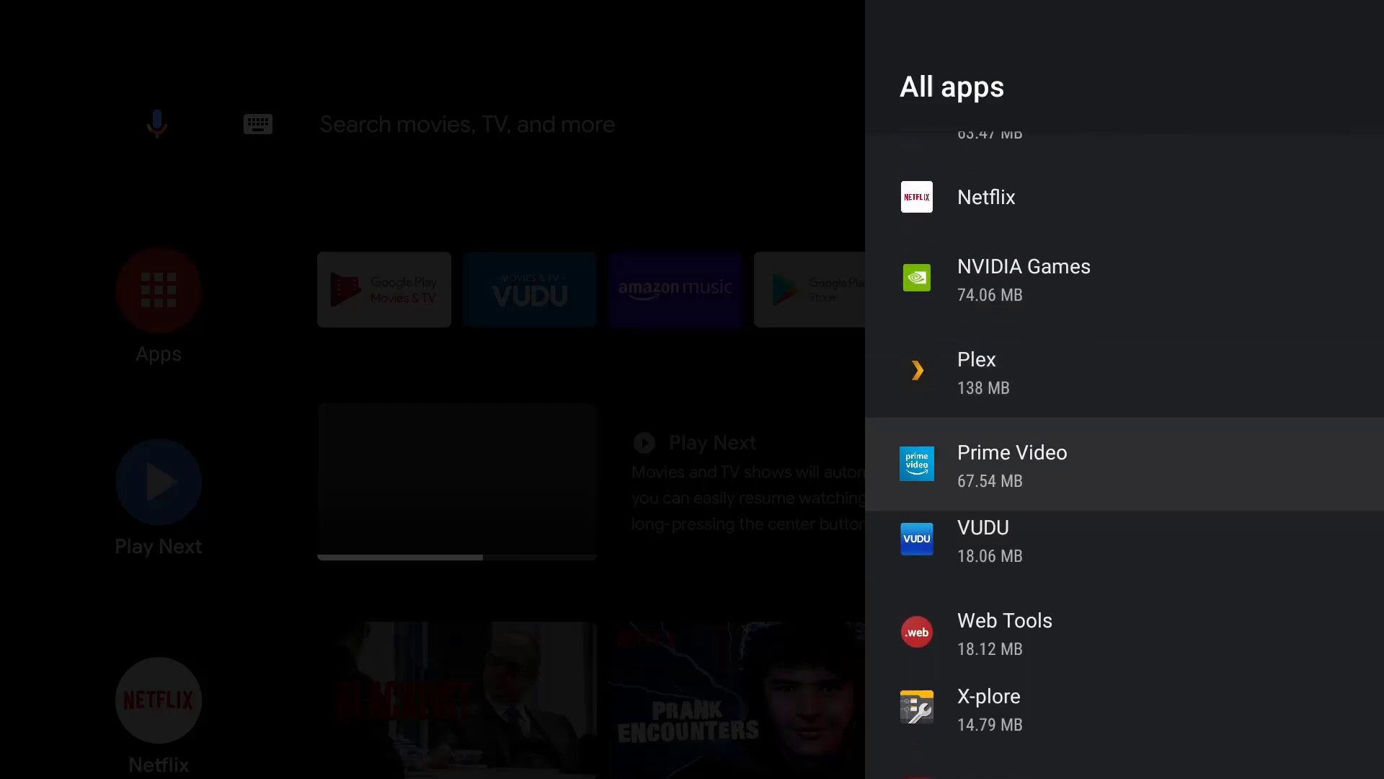
{"action": "key", "text": "Down"}
{"action": "key", "text": "Down"}
{"action": "key", "text": "Up"}
{"action": "key", "text": "Up"}
{"action": "key", "text": "Up"}
{"action": "key", "text": "Up"}
{"action": "key", "text": "Up"}
{"action": "key", "text": "Up"}
{"action": "key", "text": "Up"}
{"action": "key", "text": "Up"}
{"action": "key", "text": "Up"}
{"action": "key", "text": "Up"}
{"action": "key", "text": "Up"}
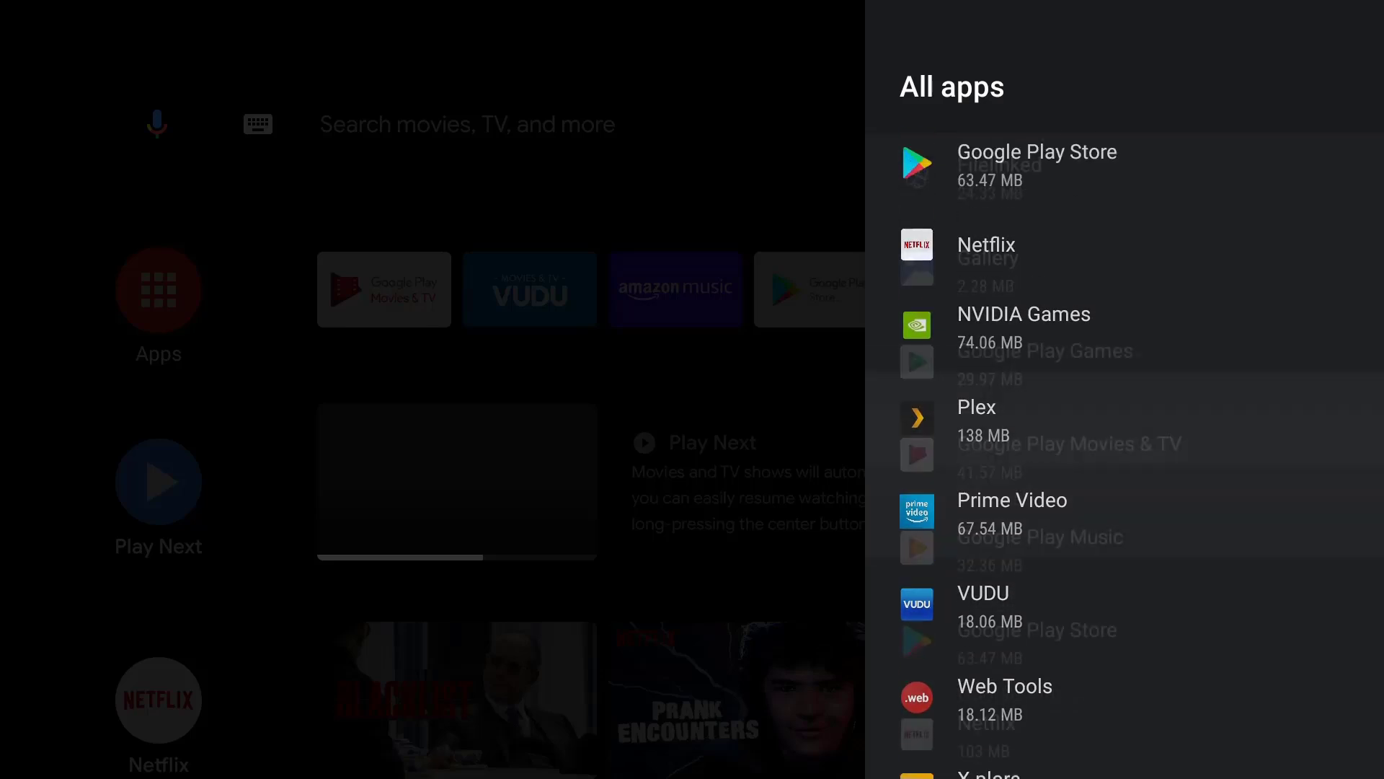
{"action": "key", "text": "Up"}
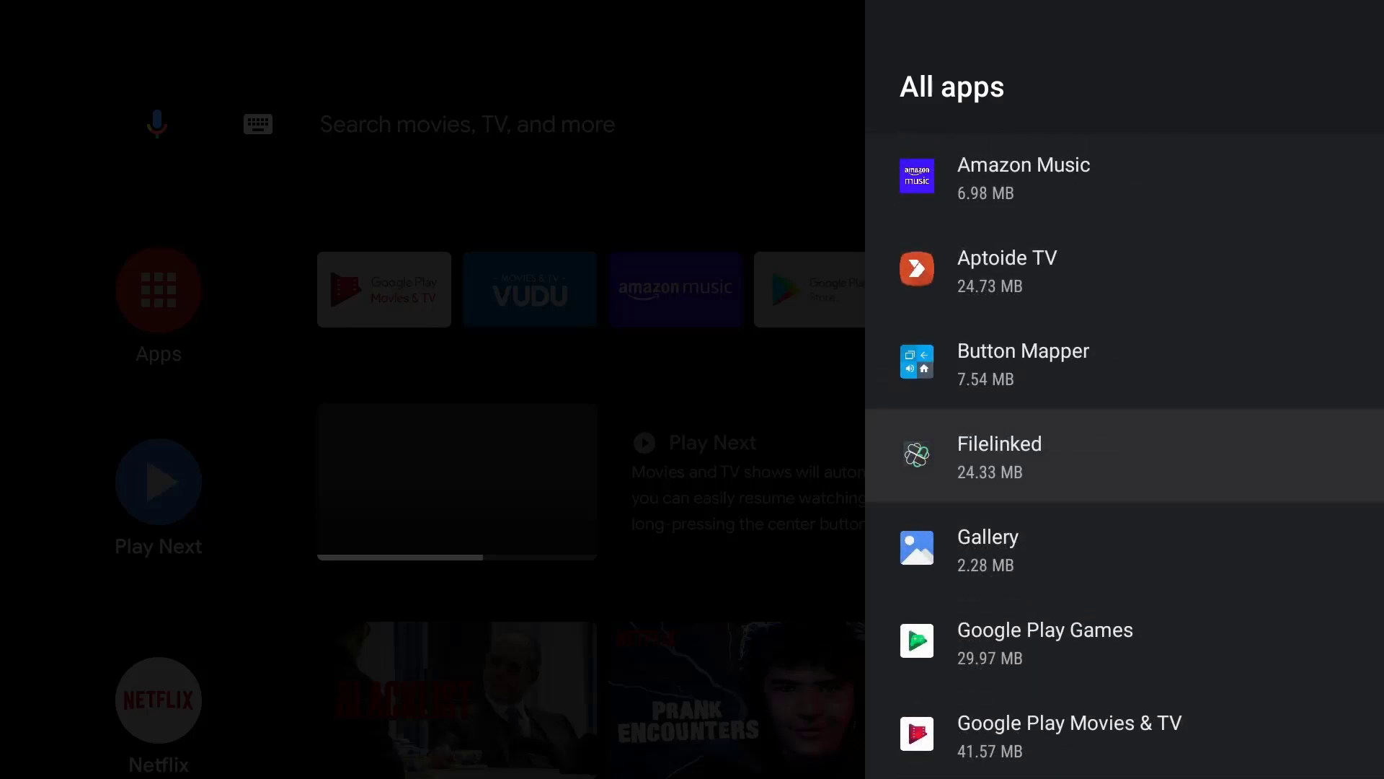
{"action": "key", "text": "Up"}
{"action": "key", "text": "Up"}
{"action": "key", "text": "Up"}
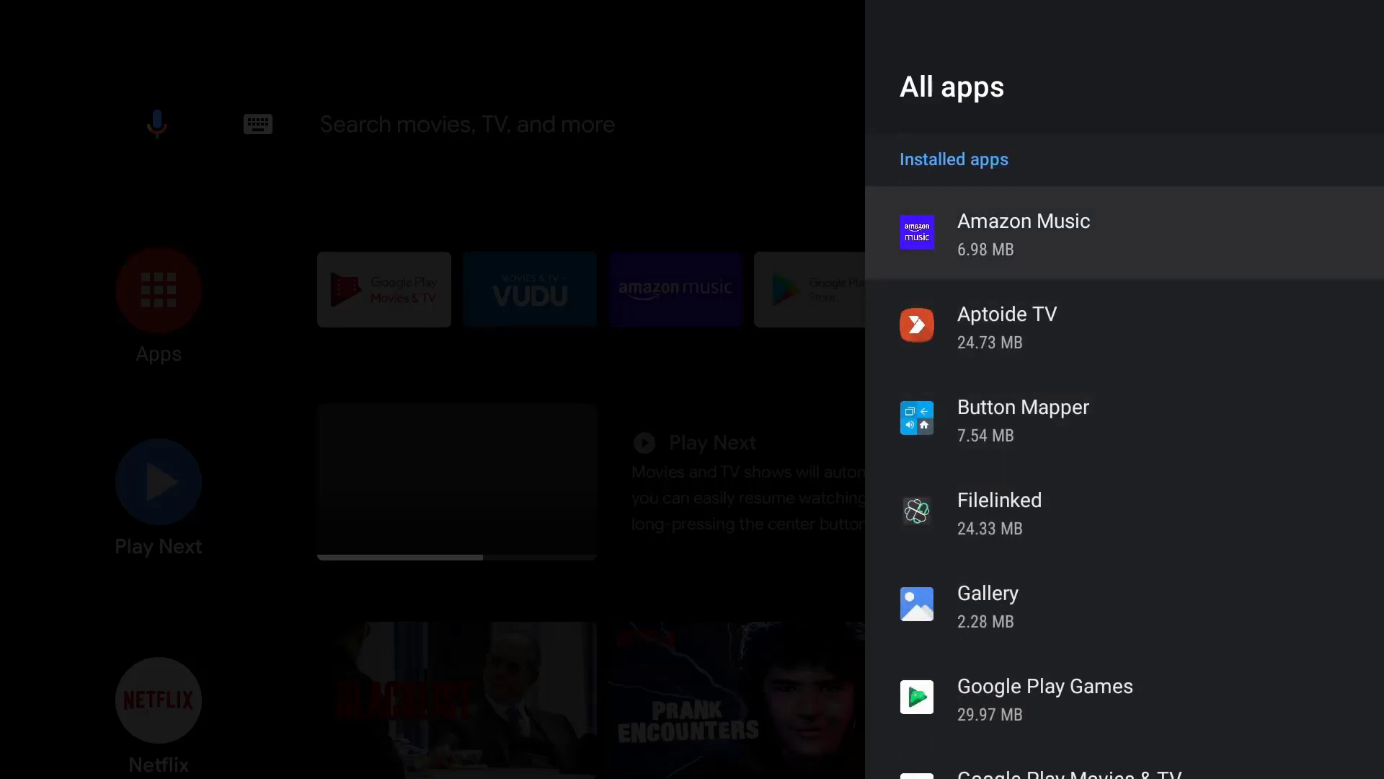
{"action": "key", "text": "Escape"}
{"action": "key", "text": "Down"}
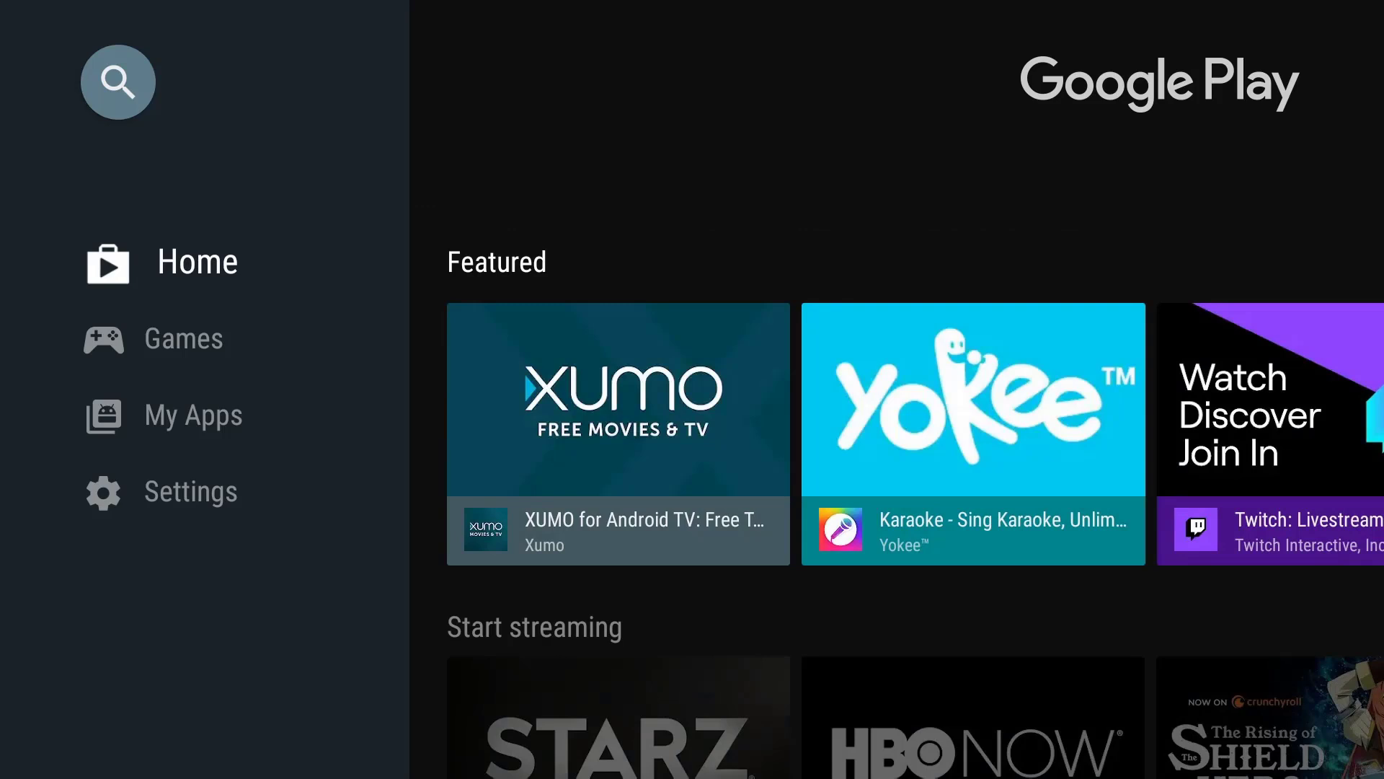
- View the Auto-update apps options in Play Store Settings, then back out
{"action": "key", "text": "Down"}
{"action": "key", "text": "Down"}
{"action": "key", "text": "Down"}
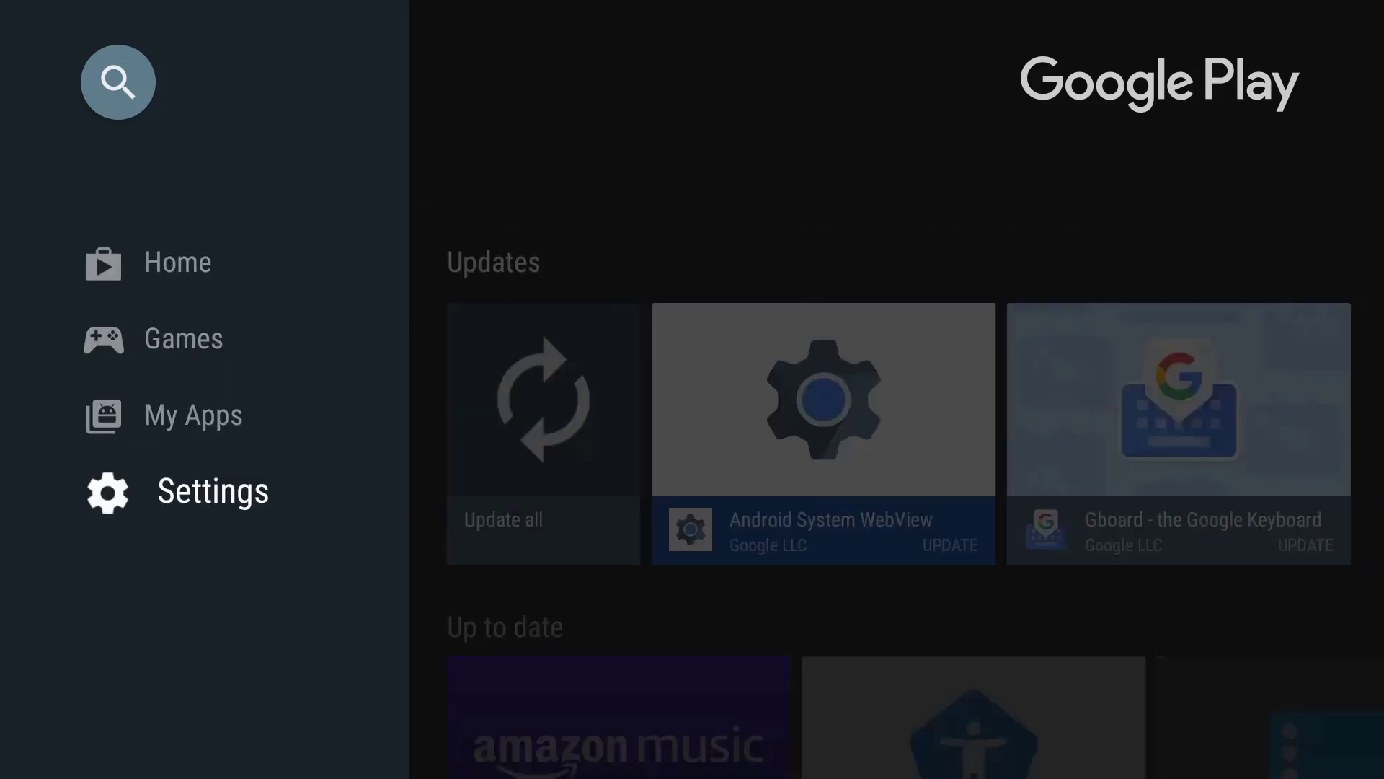
{"action": "key", "text": "Right"}
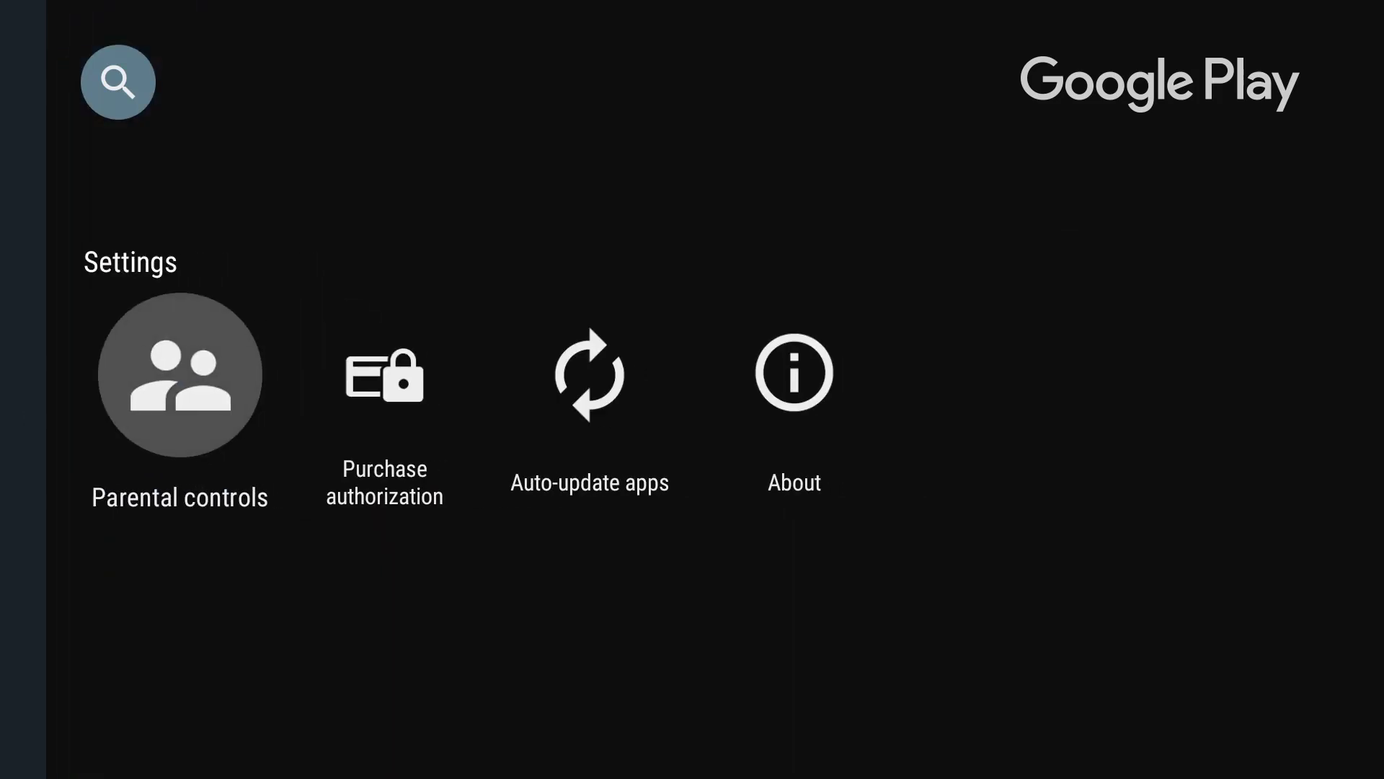
{"action": "key", "text": "Right"}
{"action": "key", "text": "Right"}
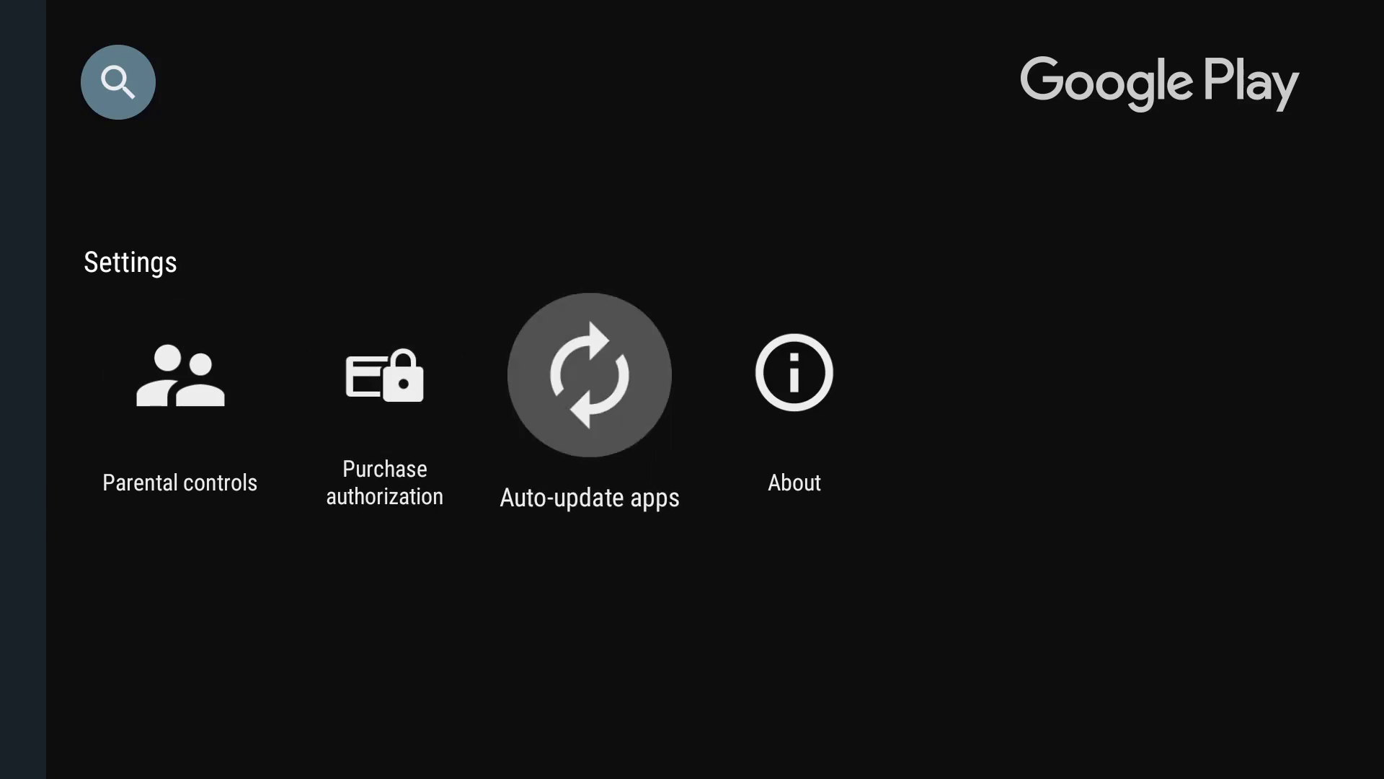
{"action": "key", "text": "Return"}
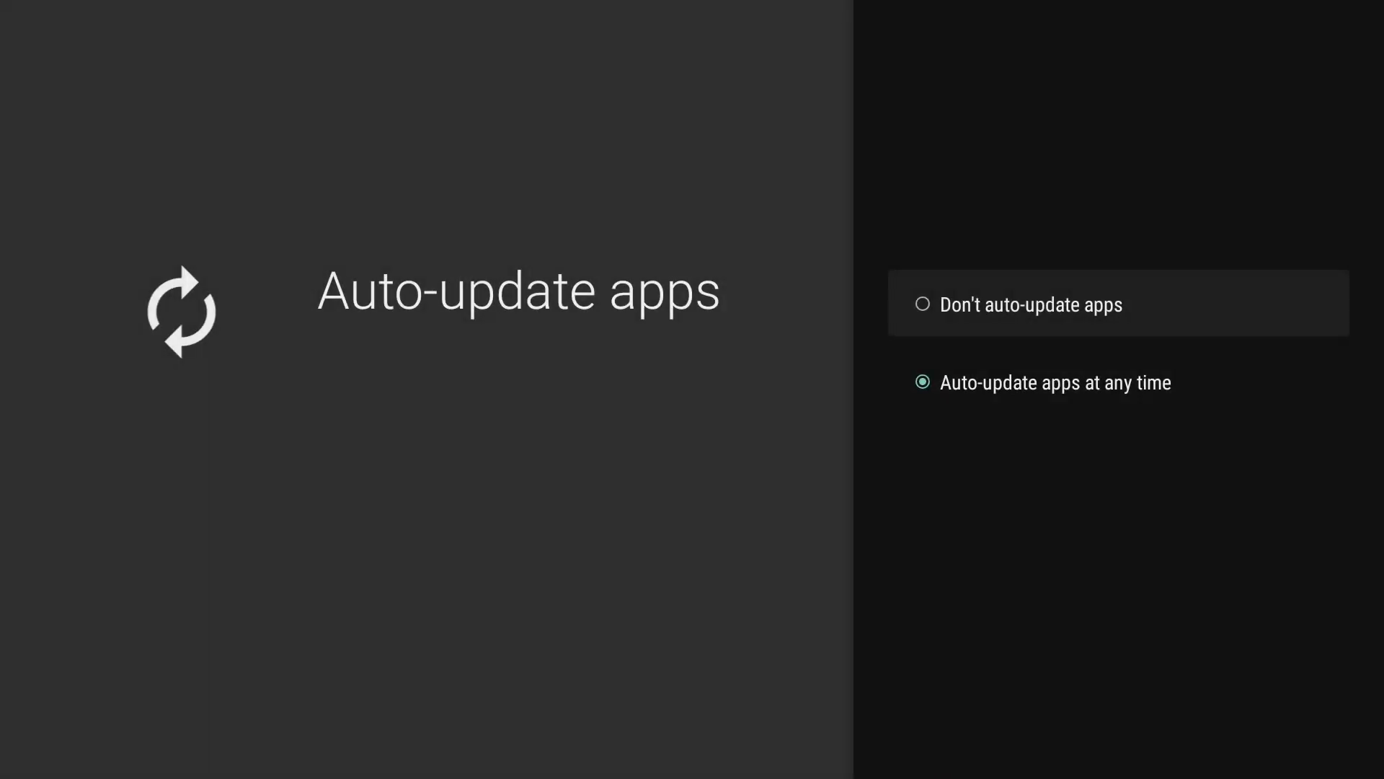
{"action": "key", "text": "Escape"}
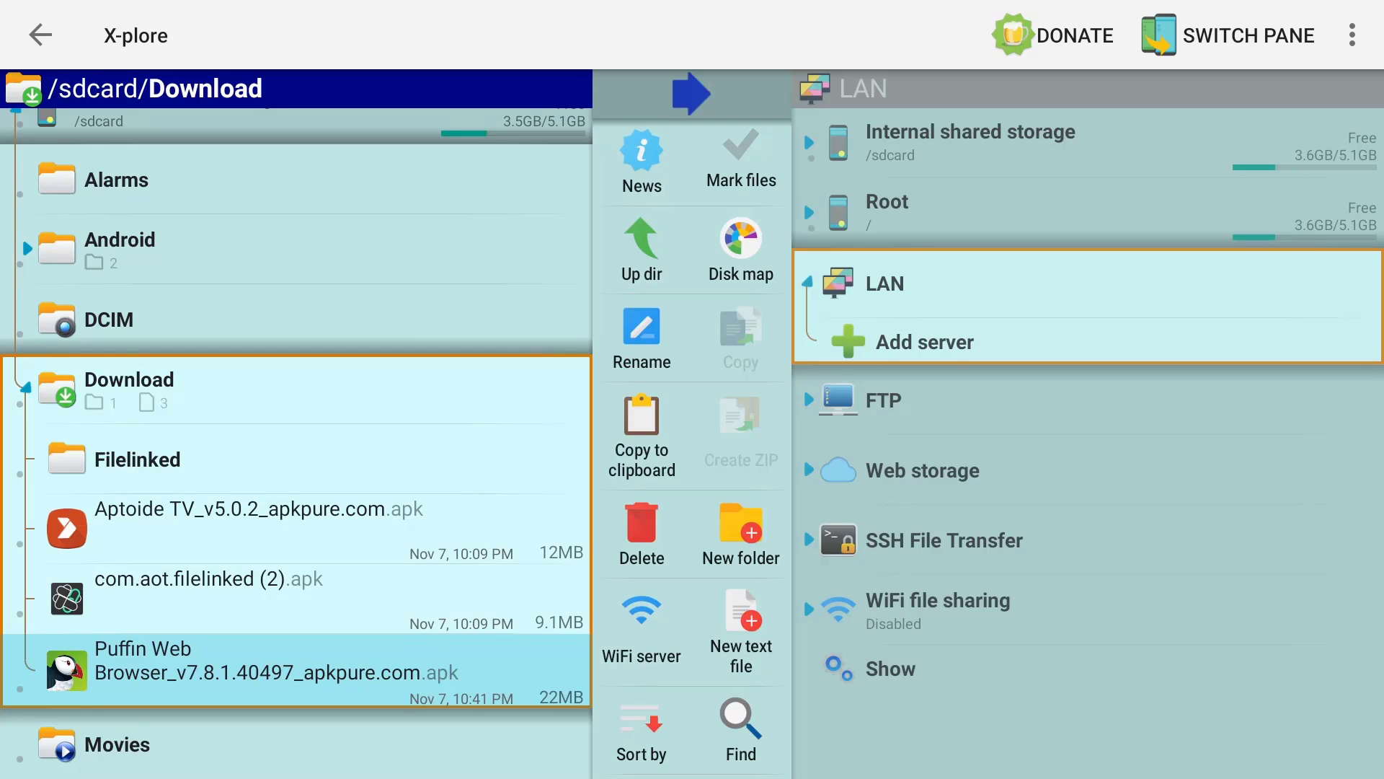
- Install the Puffin Web Browser APK from X-plore's Download folder
{"action": "key", "text": "Return"}
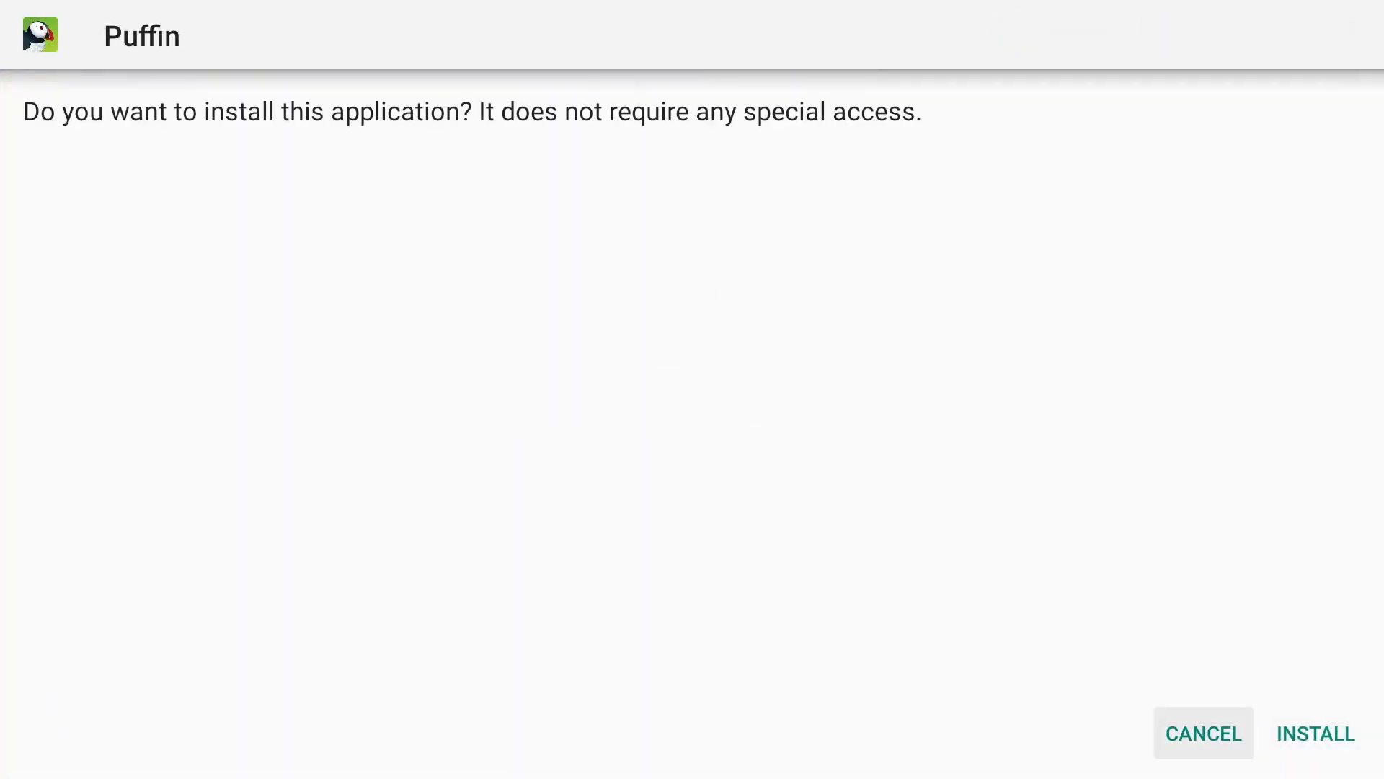
{"action": "key", "text": "Right"}
{"action": "key", "text": "Return"}
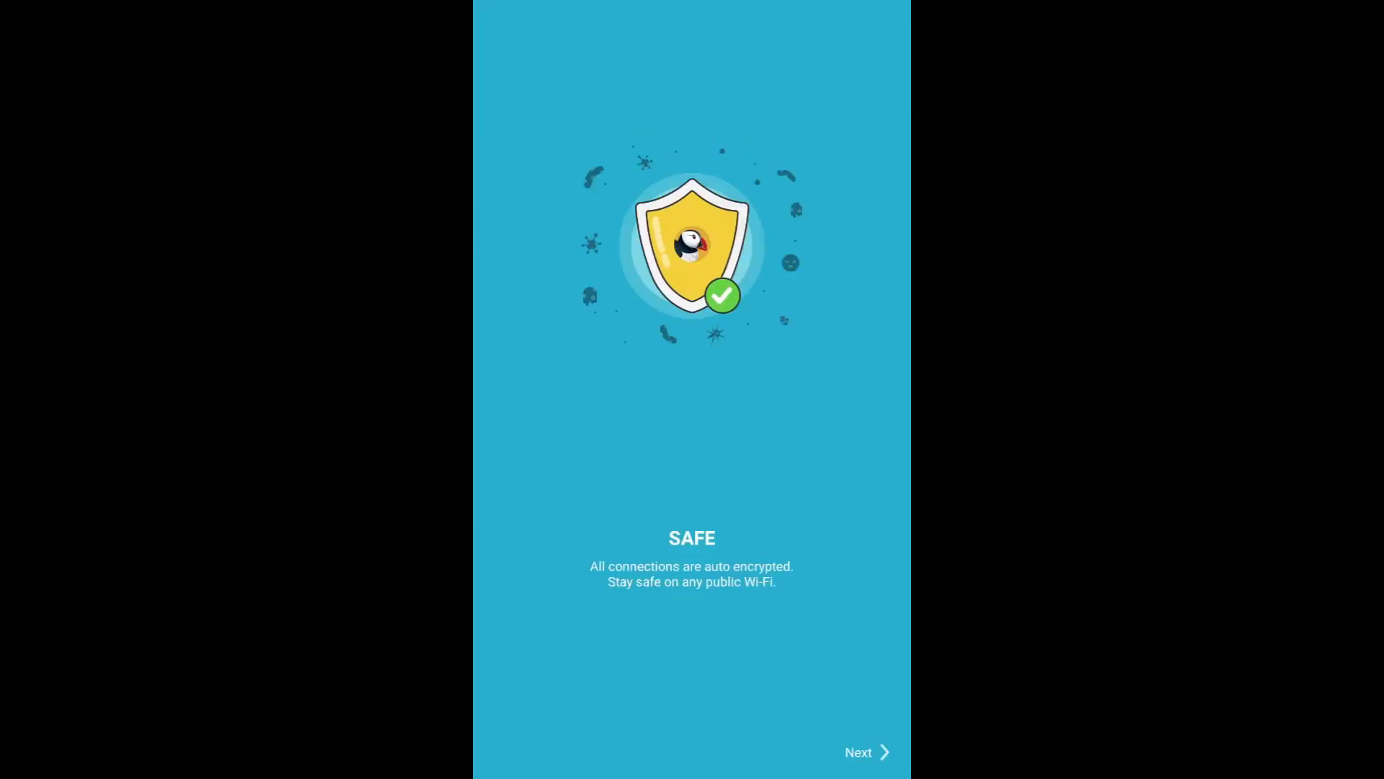
- Take Puffin past its welcome and location pages to the Speed Dial start page
{"action": "key", "text": "Return"}
{"action": "key", "text": "Return"}
{"action": "key", "text": "Return"}
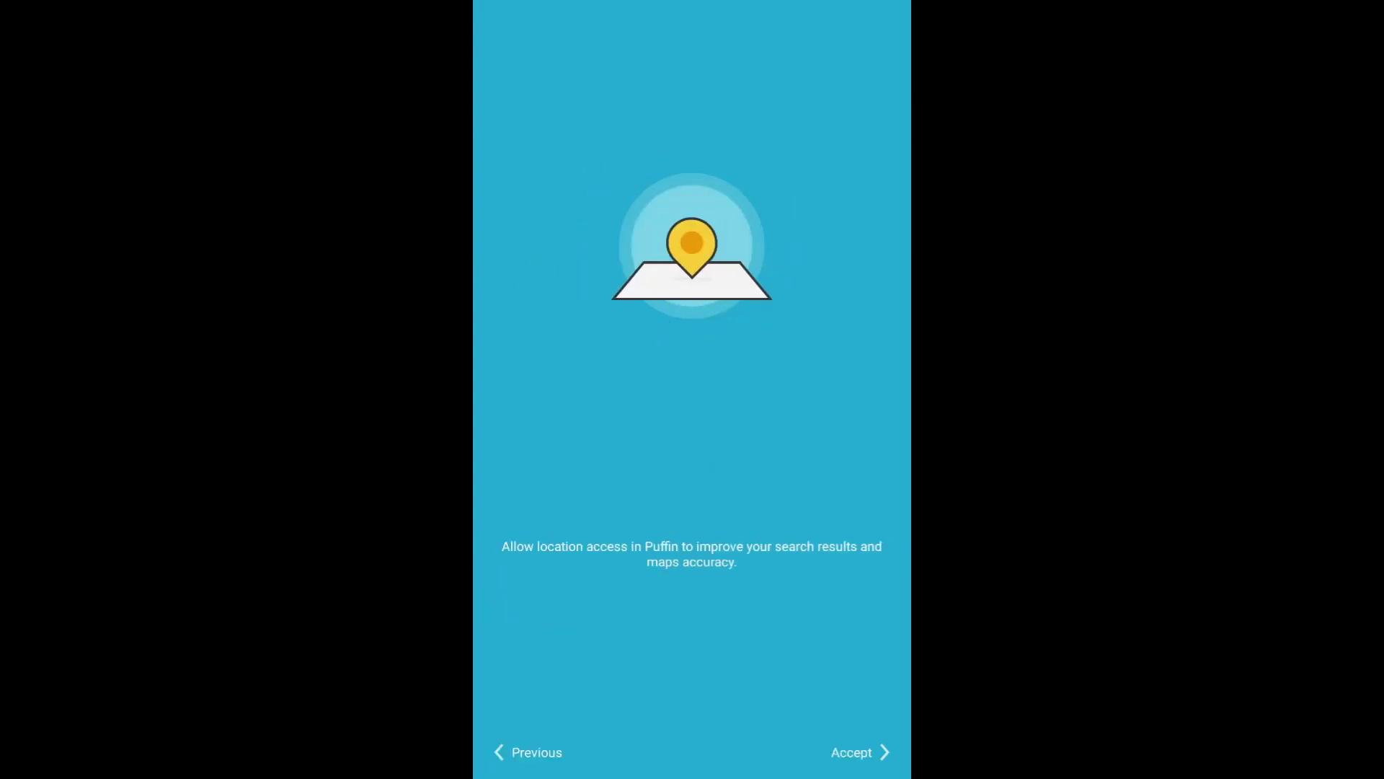
{"action": "key", "text": "Return"}
{"action": "key", "text": "Return"}
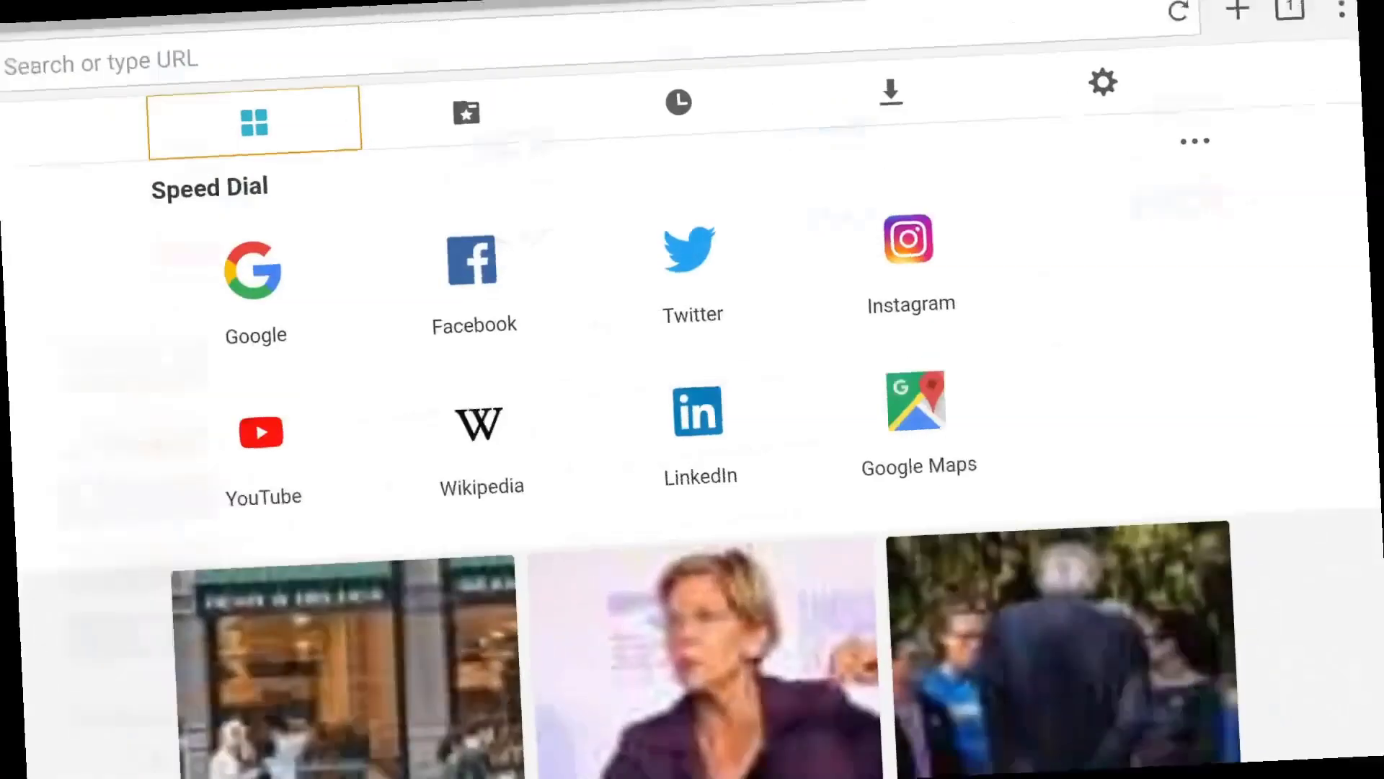
{"action": "key", "text": "Down"}
{"action": "key", "text": "Down"}
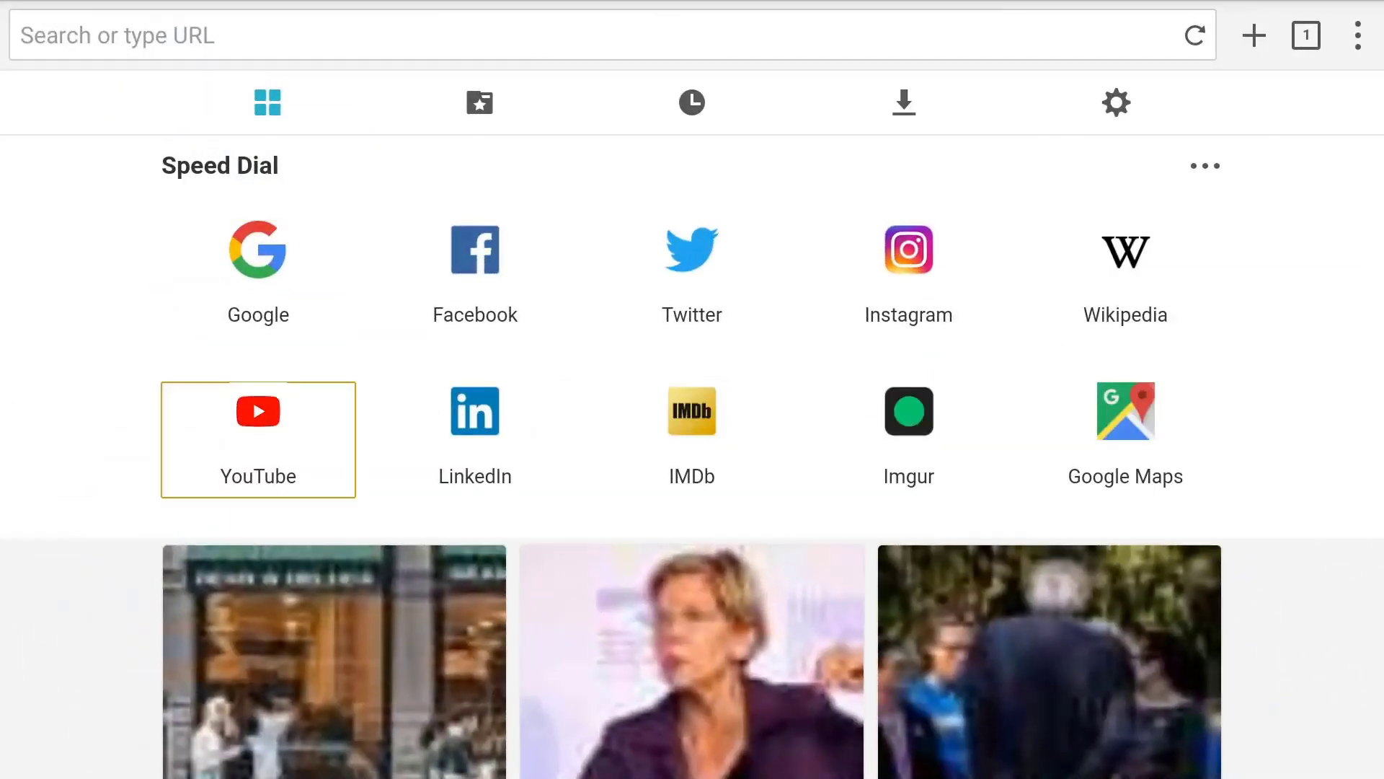
{"action": "key", "text": "Down"}
{"action": "key", "text": "Down"}
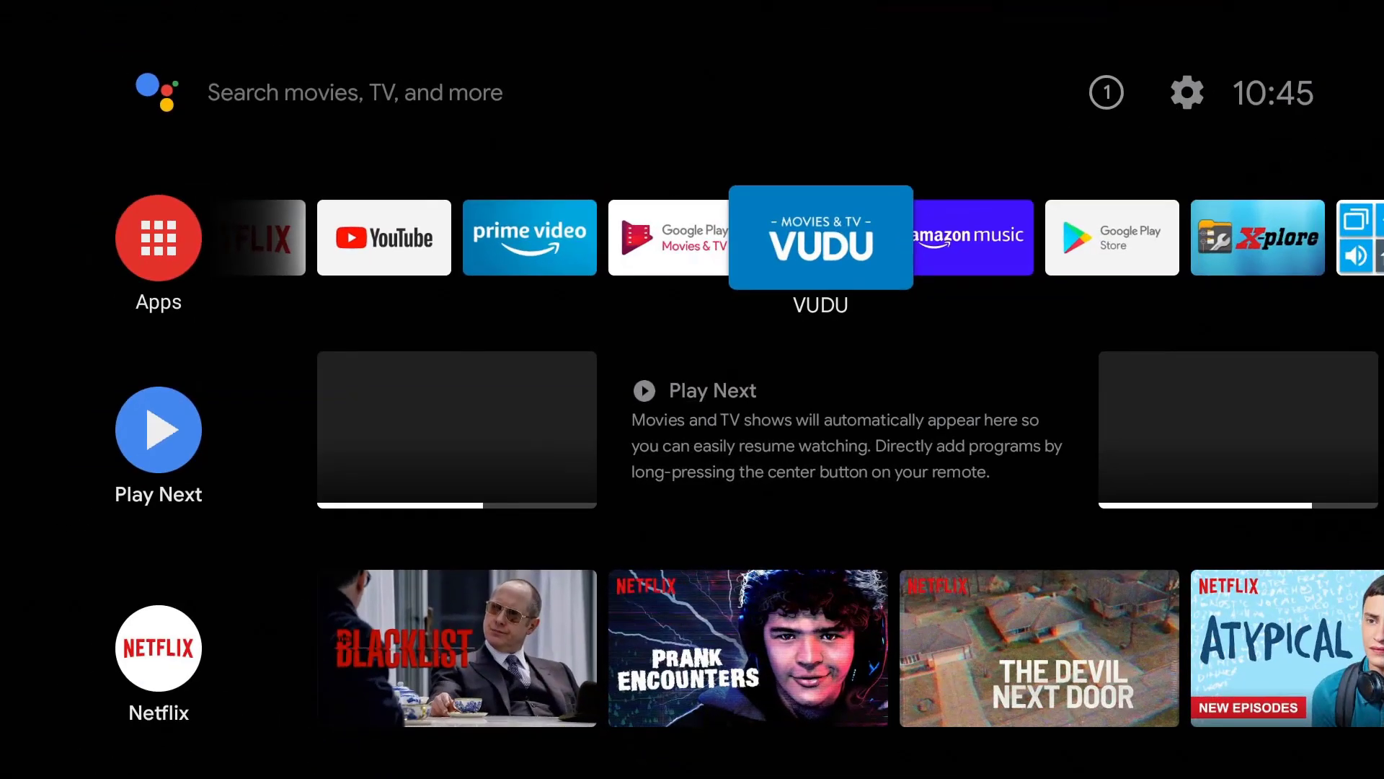